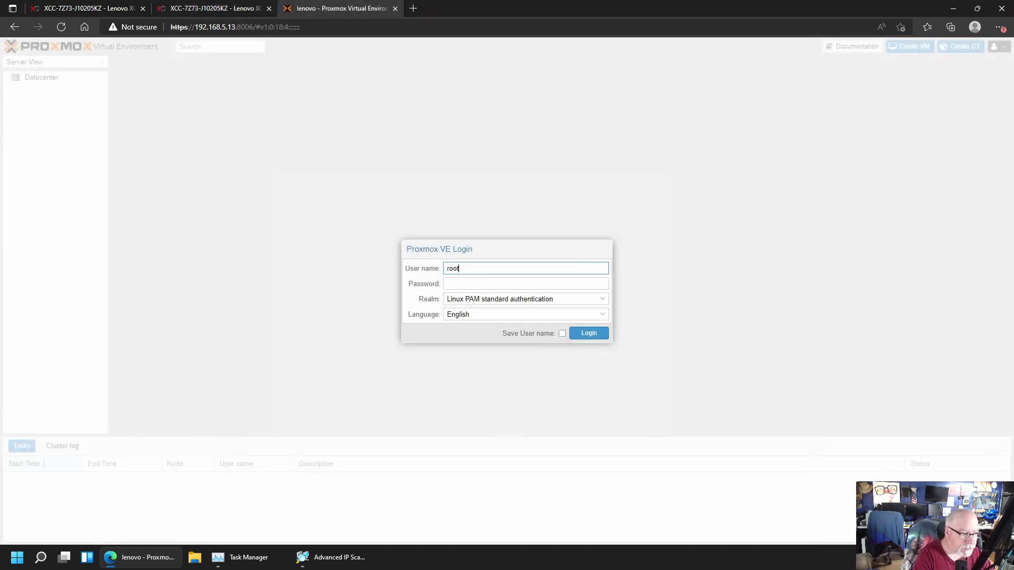
# Log in to the Proxmox VE web interface as root and dismiss the no-subscription notice
pyautogui.press('Tab')
pyautogui.write('•••')
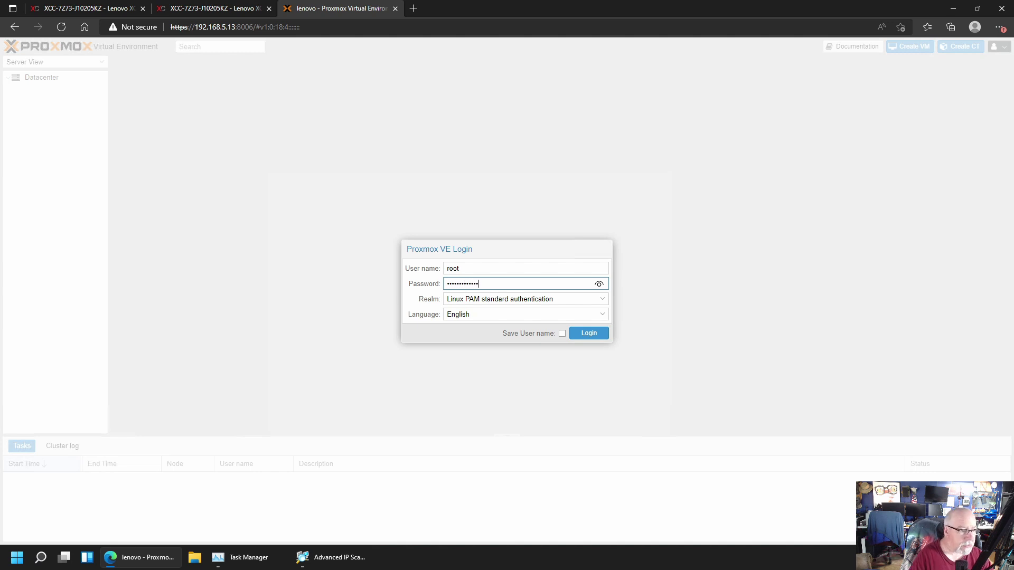
pyautogui.click(593, 336)
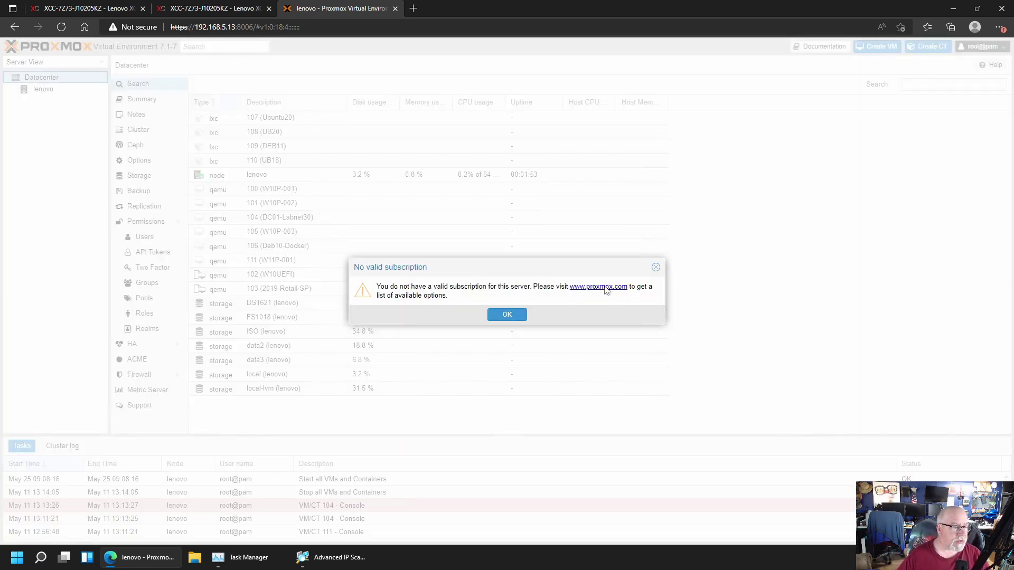
pyautogui.click(499, 315)
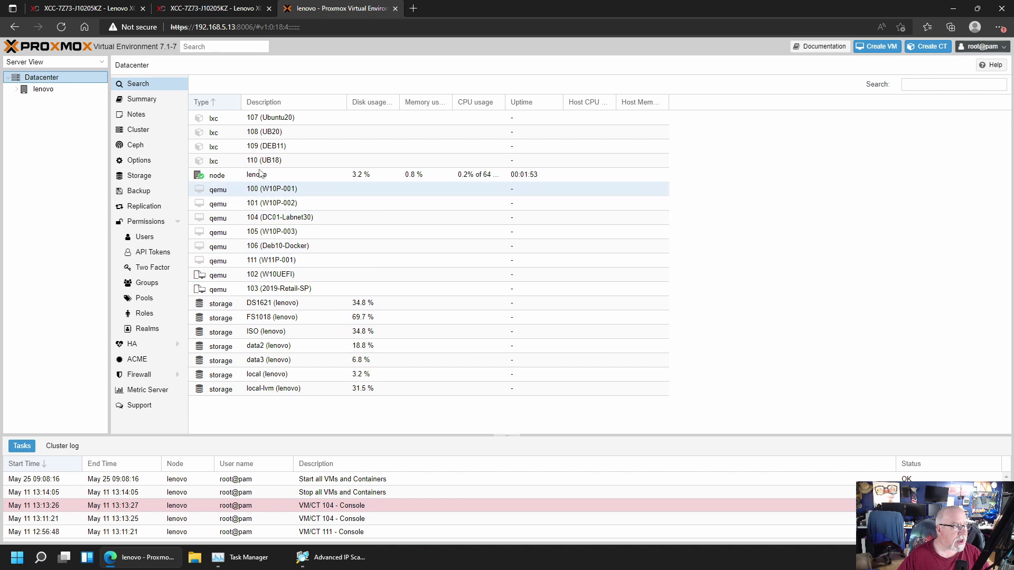
# Expand the lenovo node and open its Updates > Repositories page
pyautogui.click(47, 90)
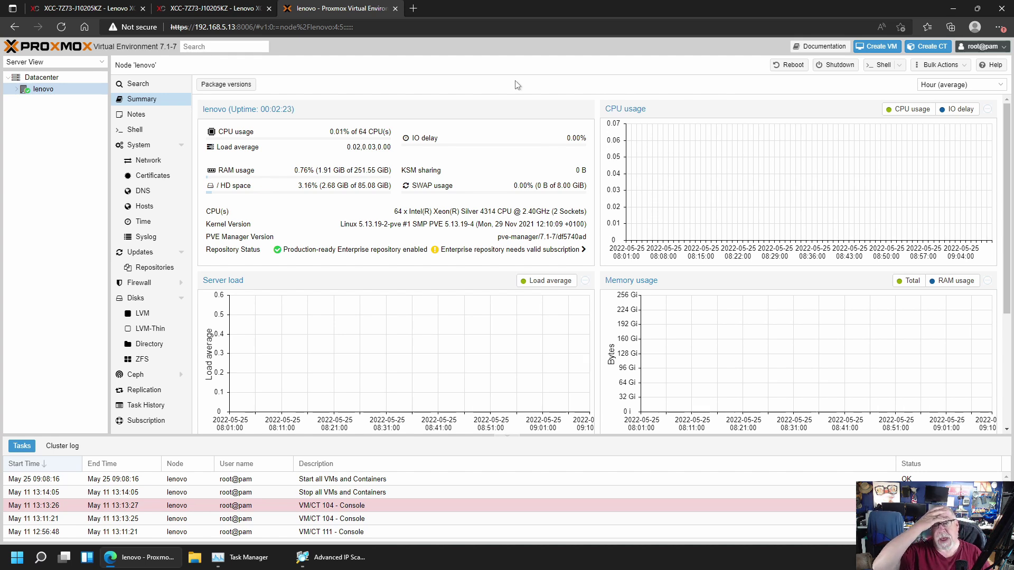
pyautogui.click(17, 89)
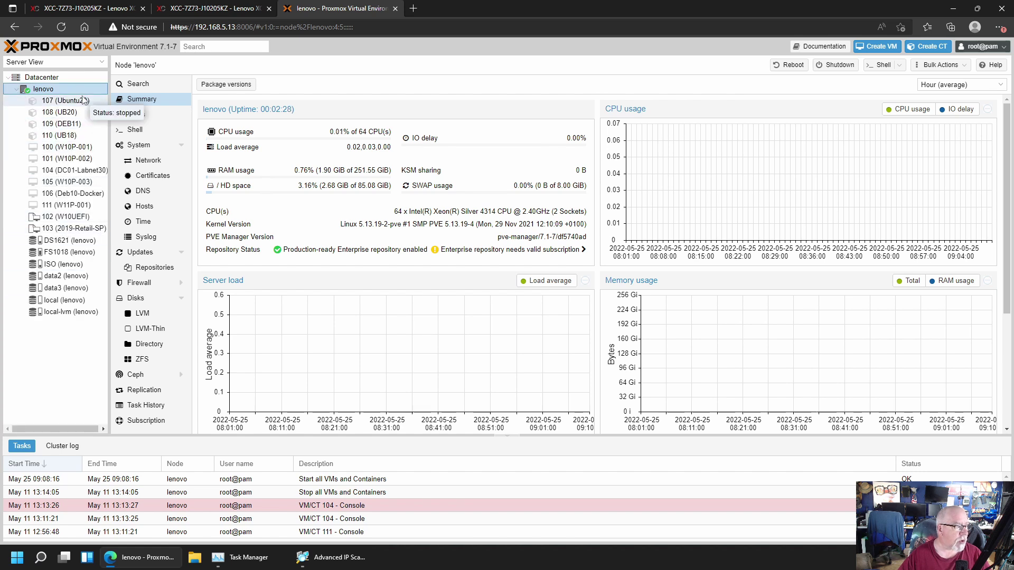
pyautogui.click(154, 268)
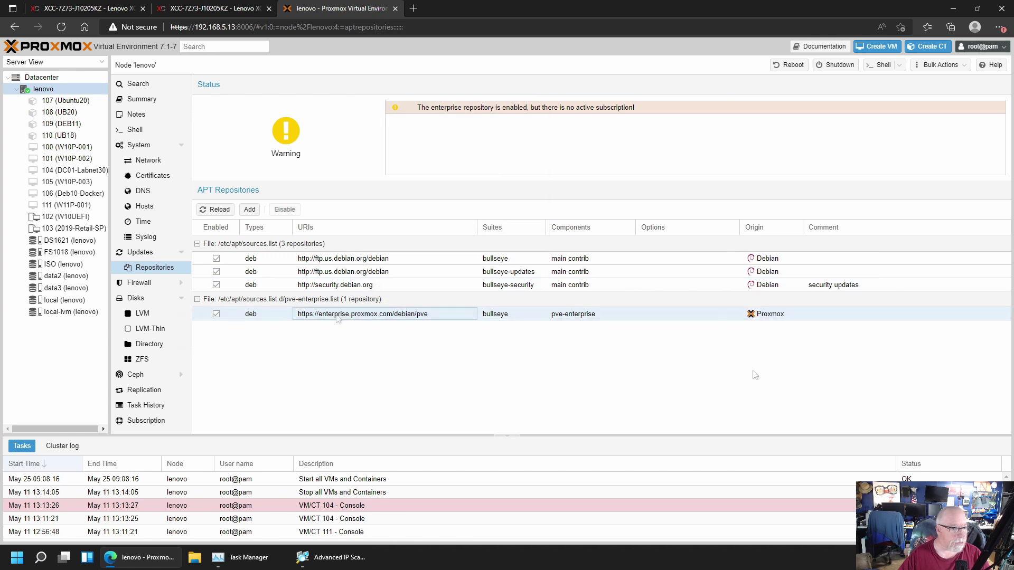
# Disable pve-enterprise, add the No-Subscription repository, and reload the repository list
pyautogui.click(340, 314)
pyautogui.click(295, 213)
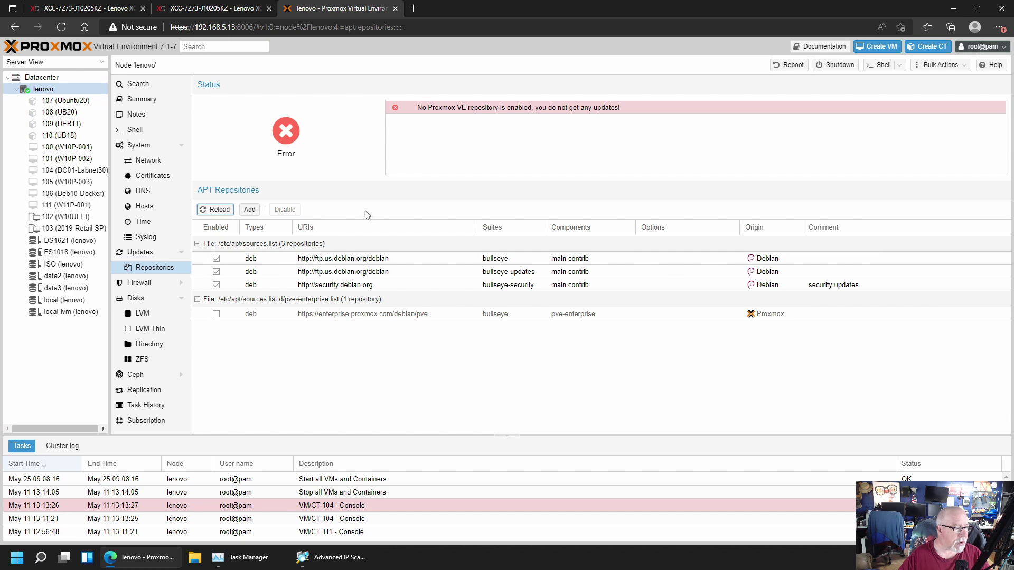
pyautogui.click(250, 210)
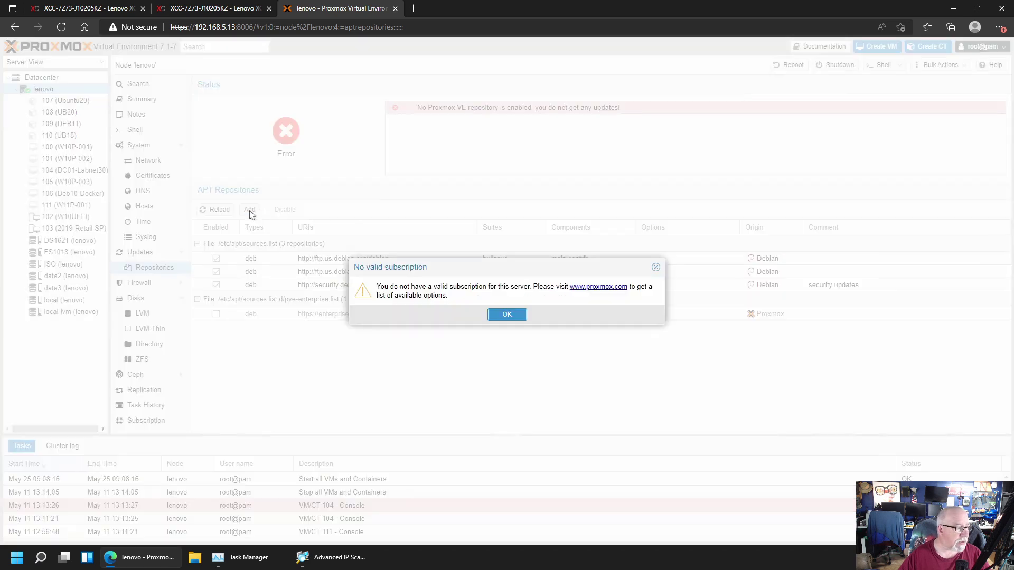
pyautogui.click(520, 315)
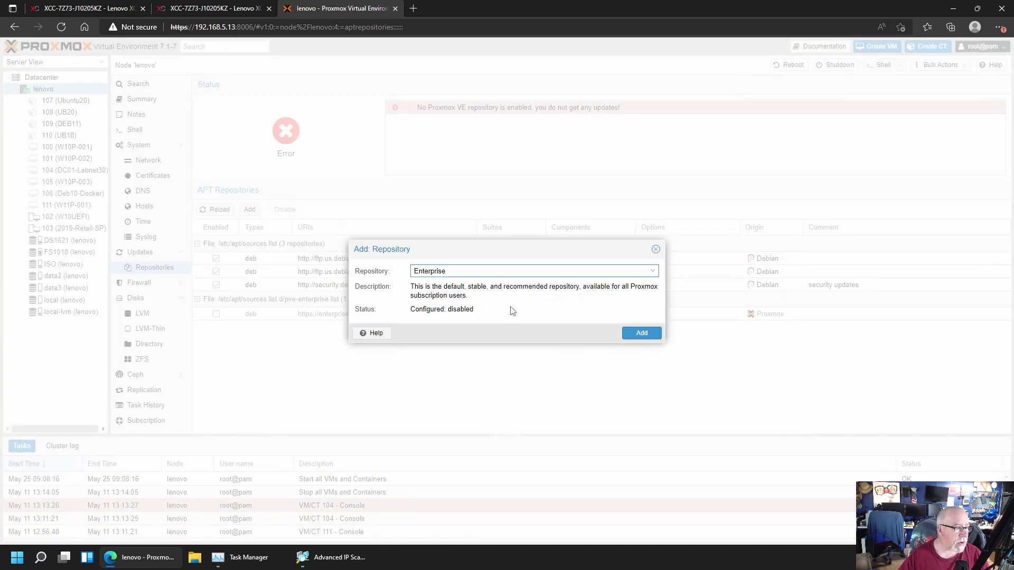
pyautogui.click(653, 271)
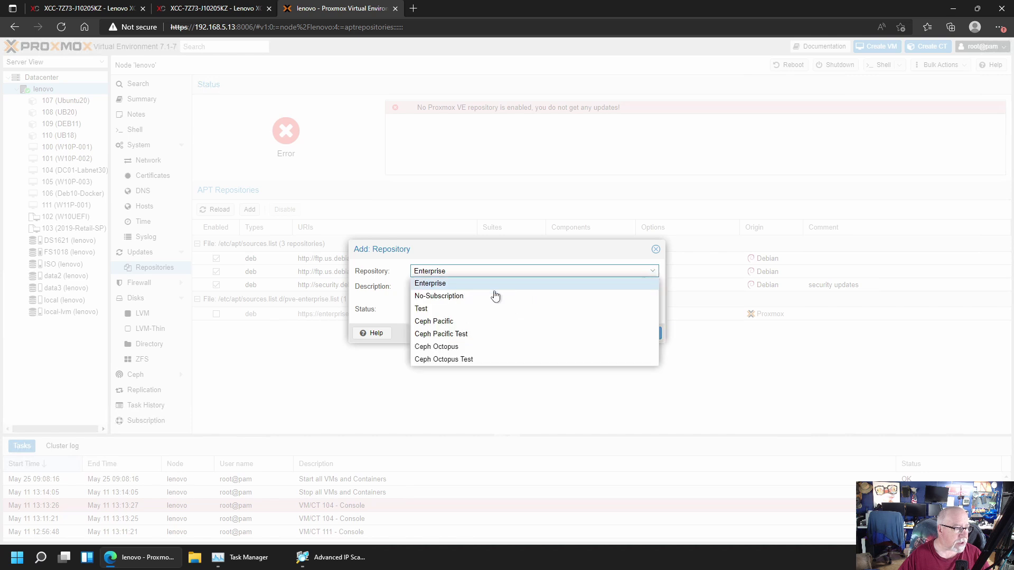
pyautogui.click(462, 296)
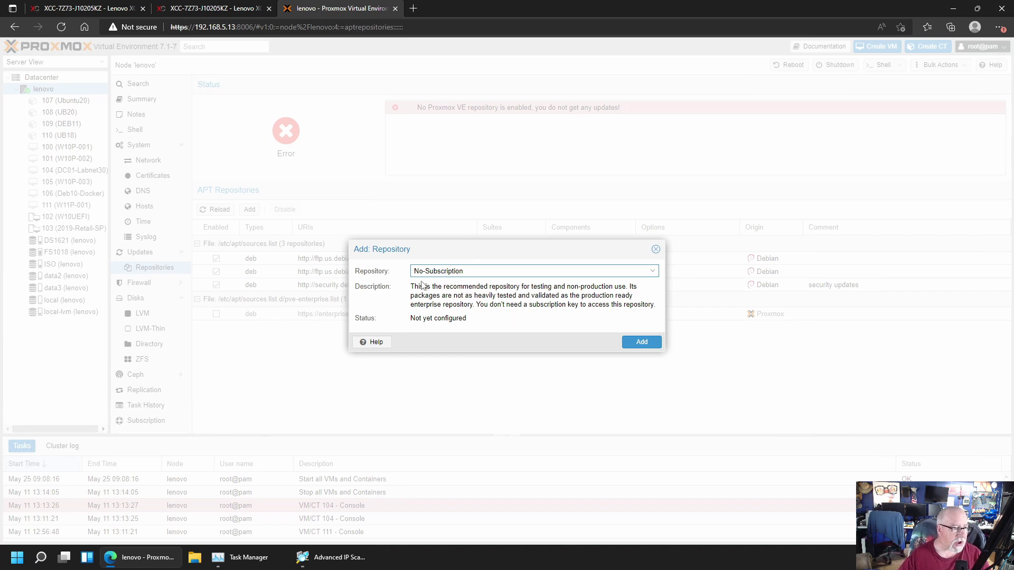
pyautogui.click(641, 343)
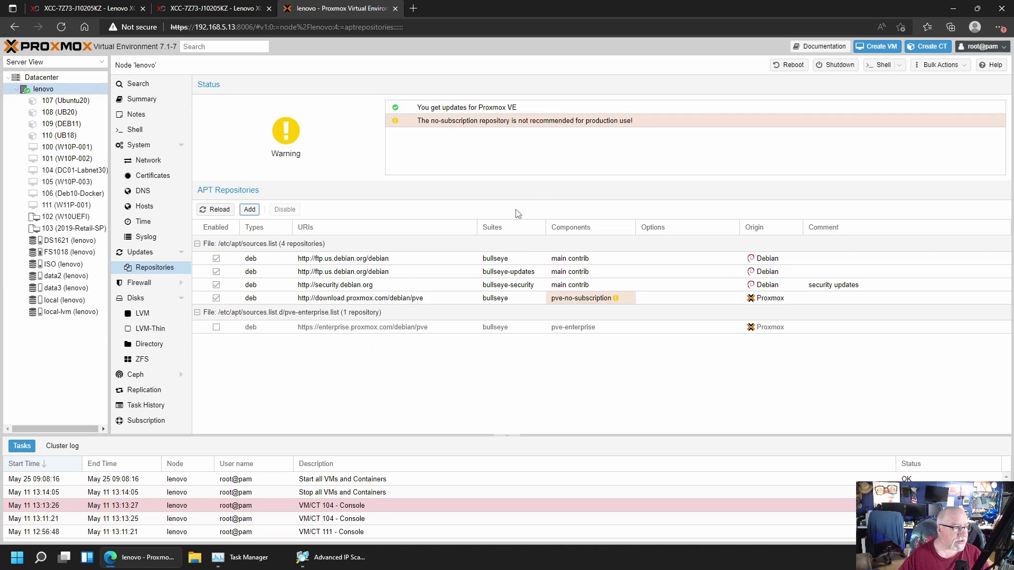
pyautogui.click(572, 299)
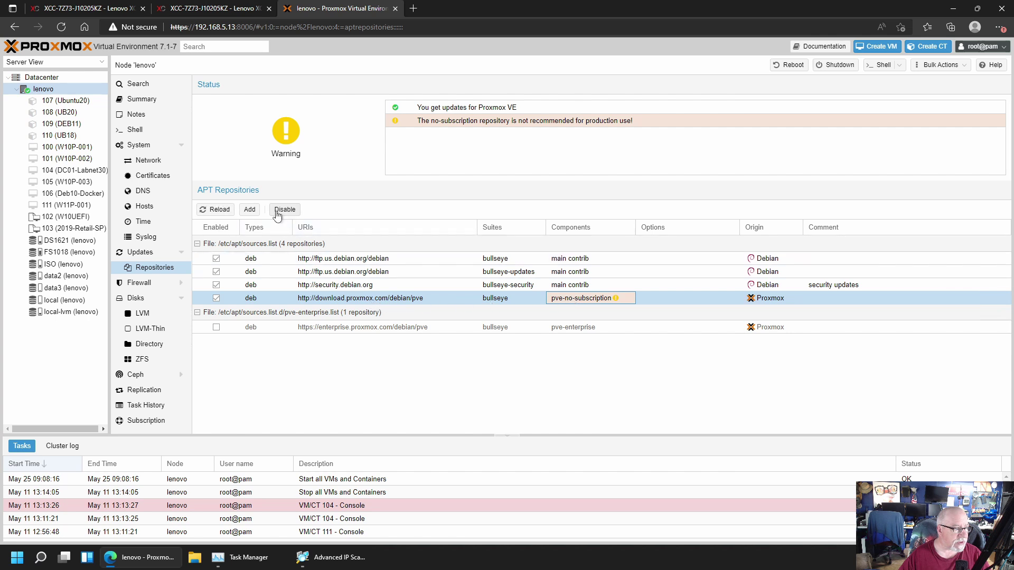
pyautogui.click(228, 210)
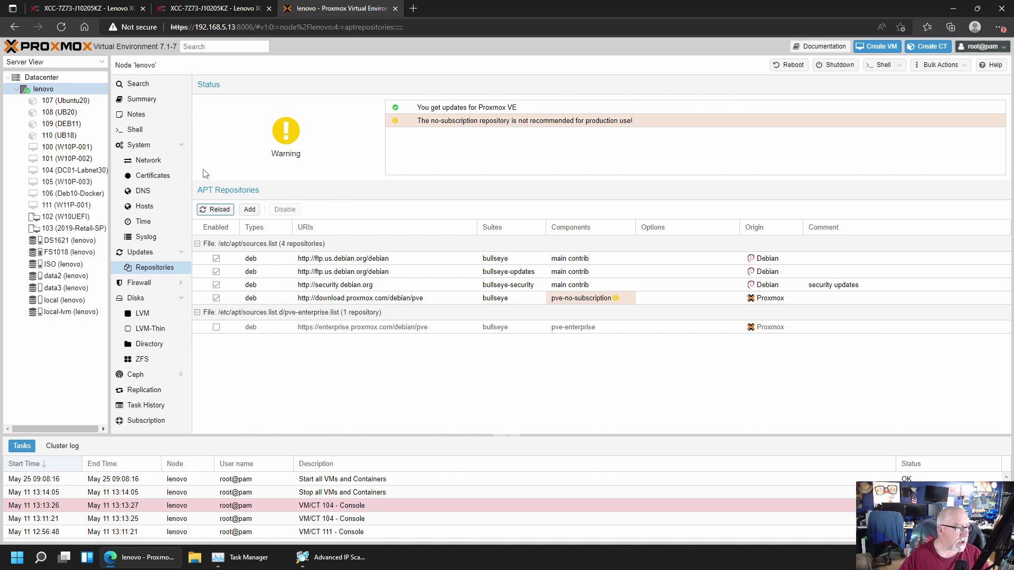
# Refresh the lenovo node's package database from the Updates page
pyautogui.click(141, 253)
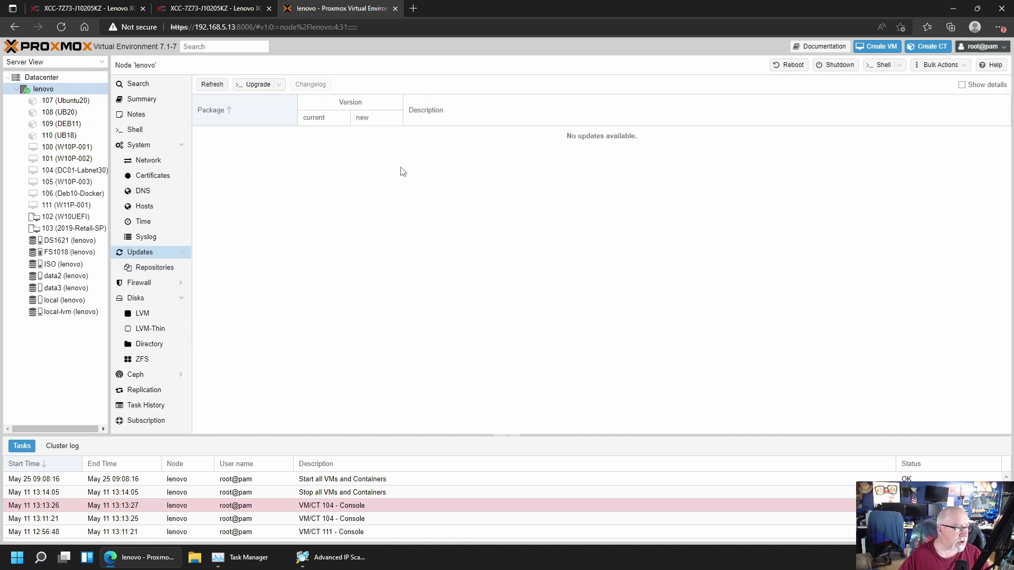
pyautogui.click(212, 84)
pyautogui.click(524, 315)
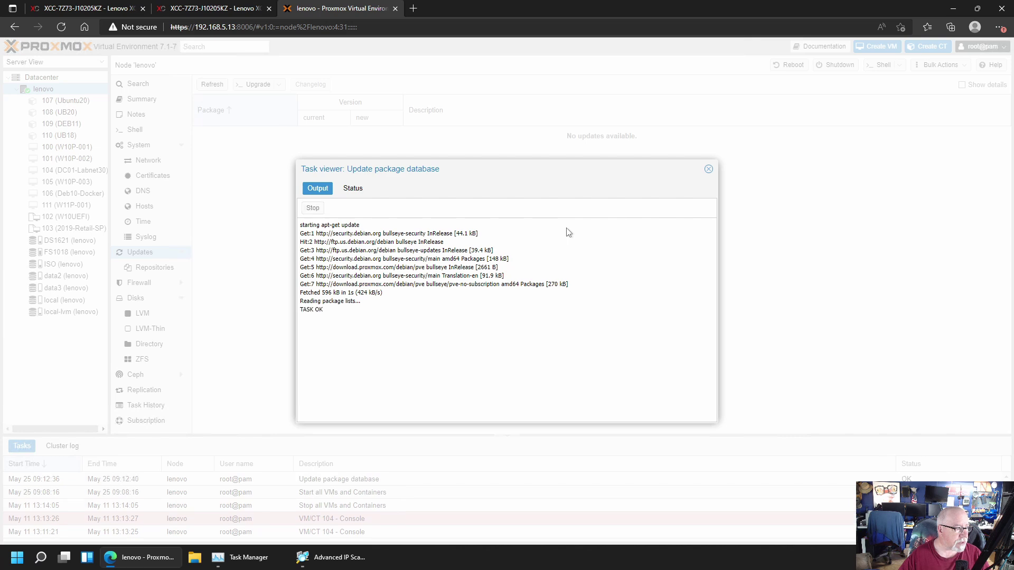
pyautogui.click(708, 170)
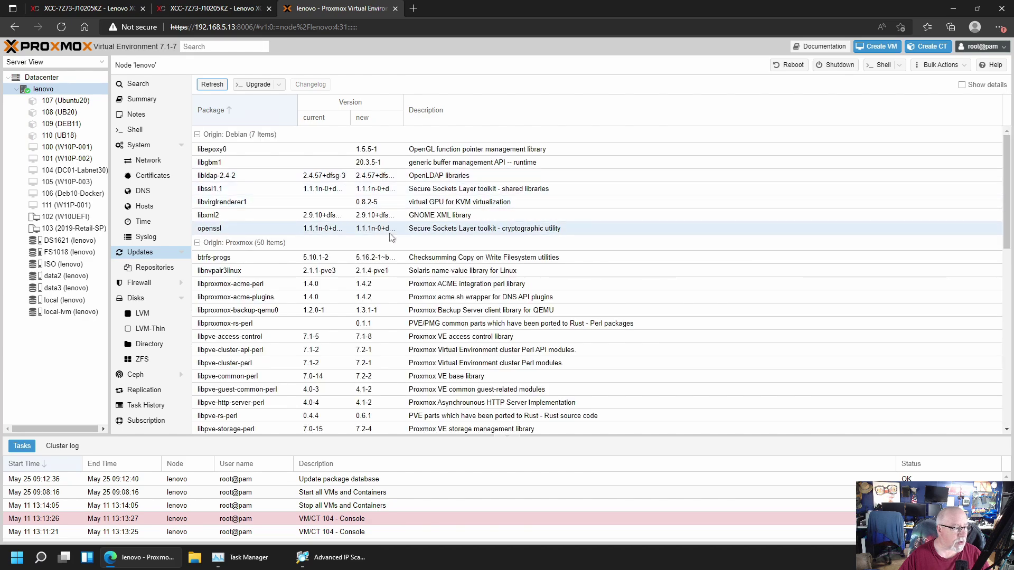
# Review the 7 Debian and 50 Proxmox pending updates and start the upgrade
pyautogui.scroll(-8, 391, 237)
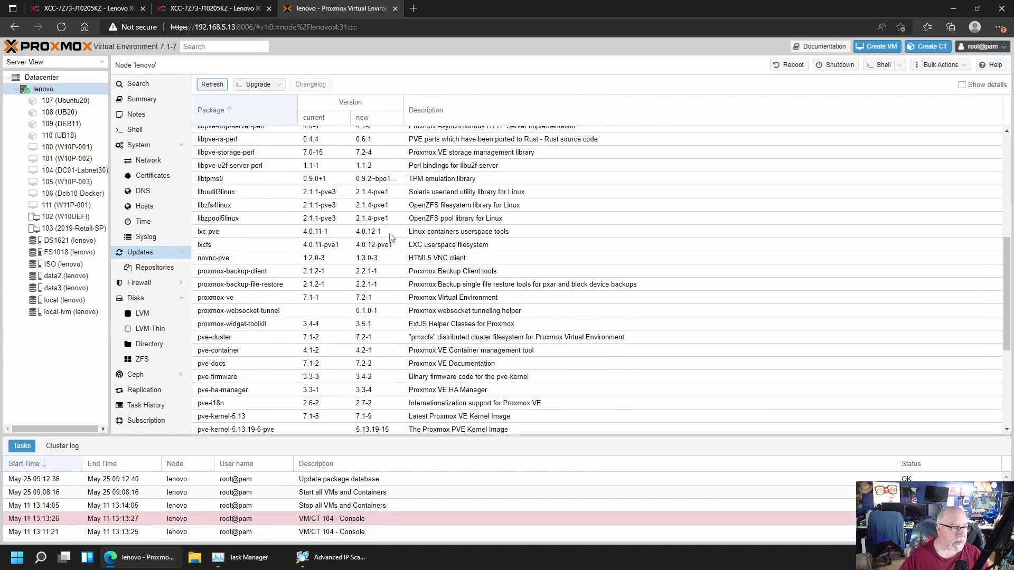
pyautogui.scroll(-2, 391, 237)
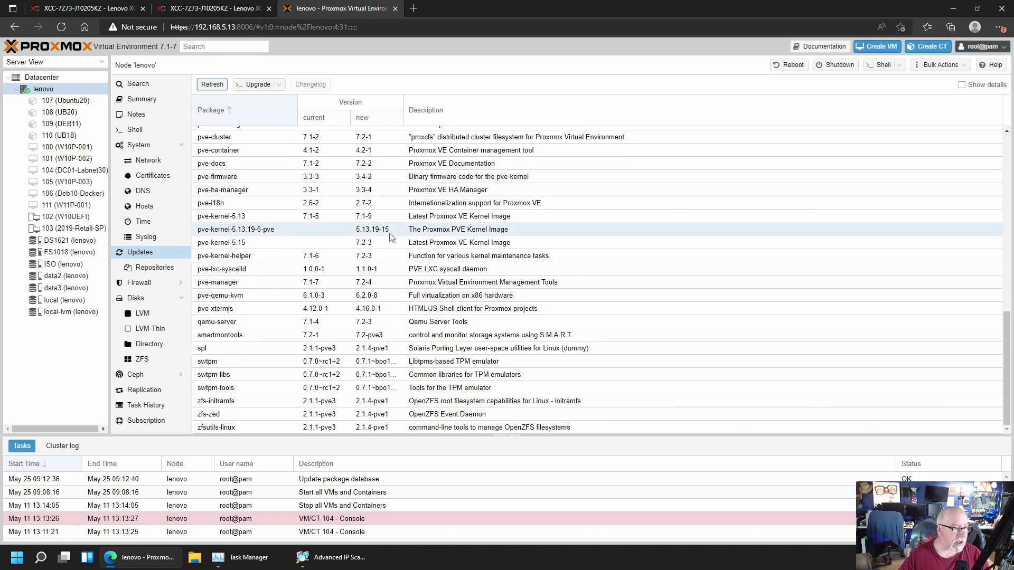
pyautogui.scroll(5, 421, 326)
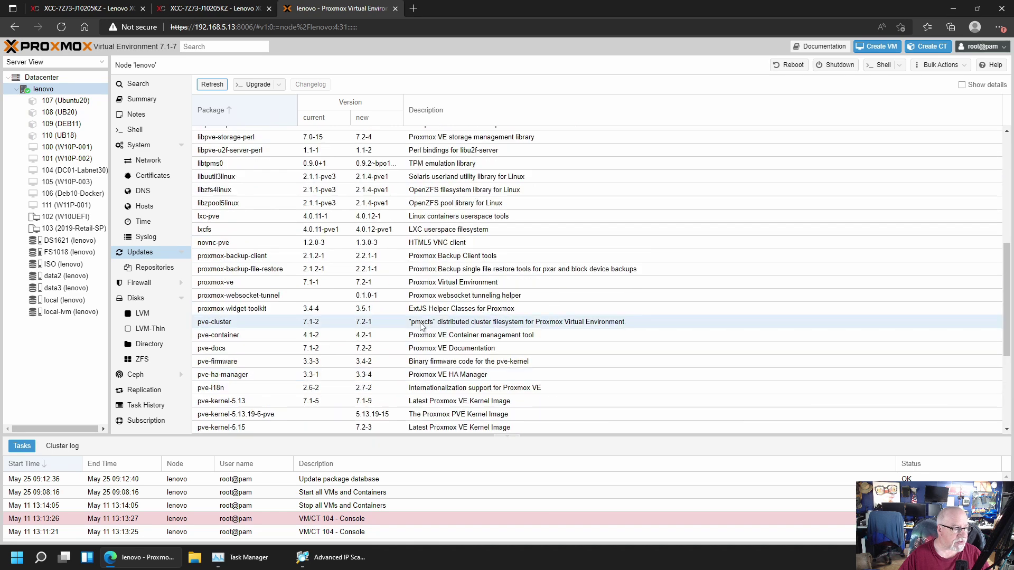
pyautogui.scroll(8, 418, 325)
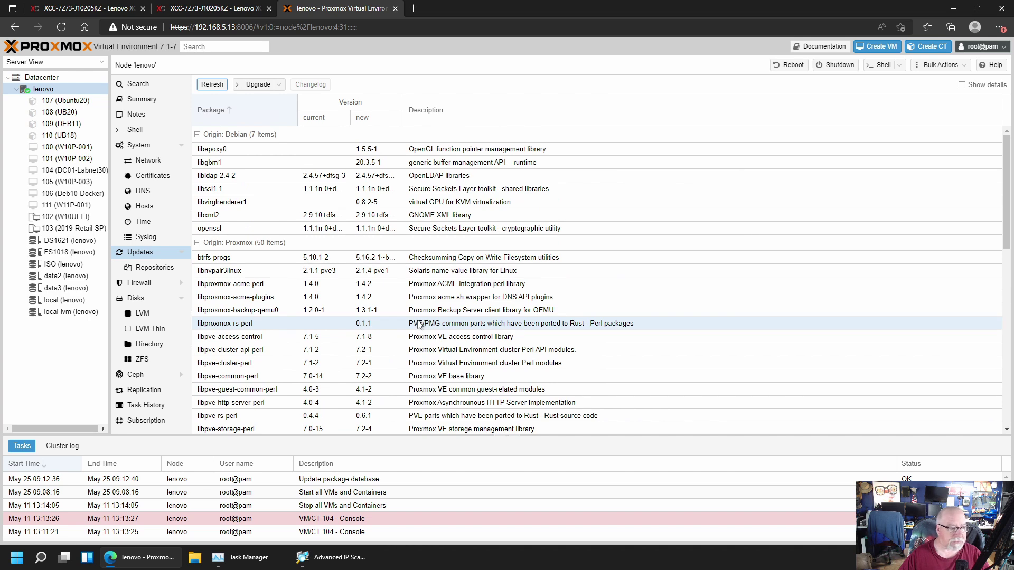
pyautogui.scroll(-14, 418, 324)
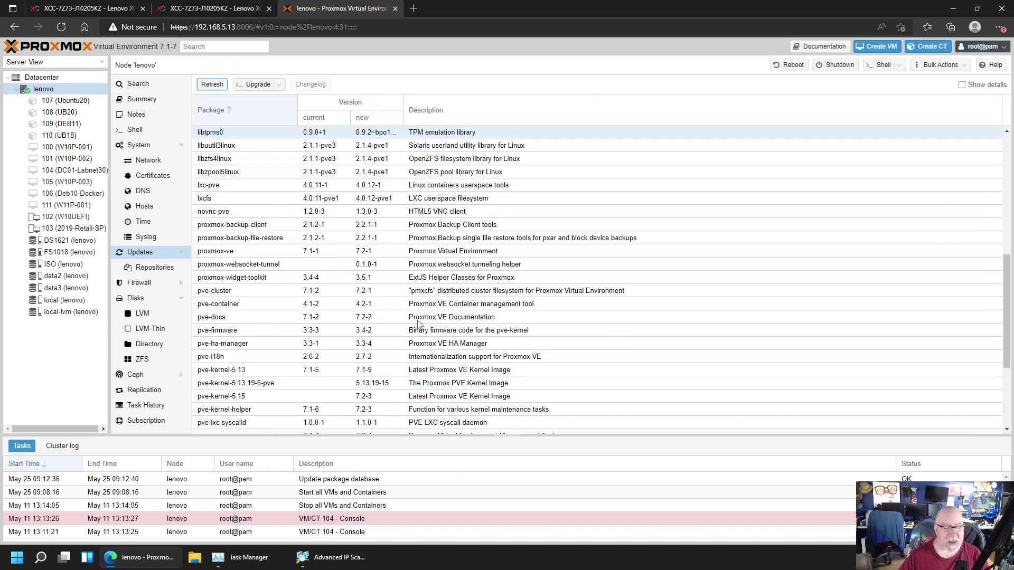
pyautogui.scroll(-1, 418, 325)
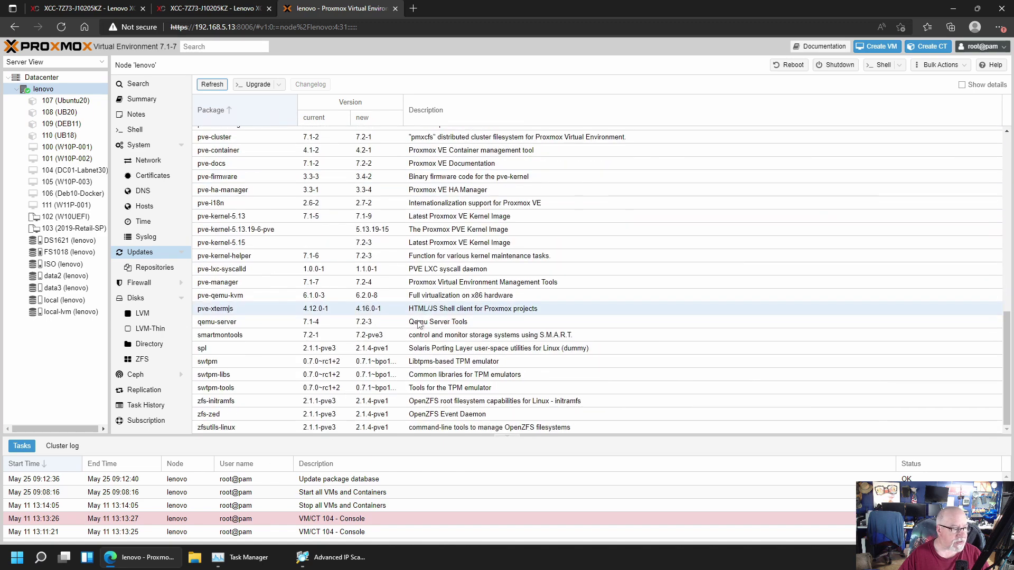
pyautogui.scroll(15, 418, 325)
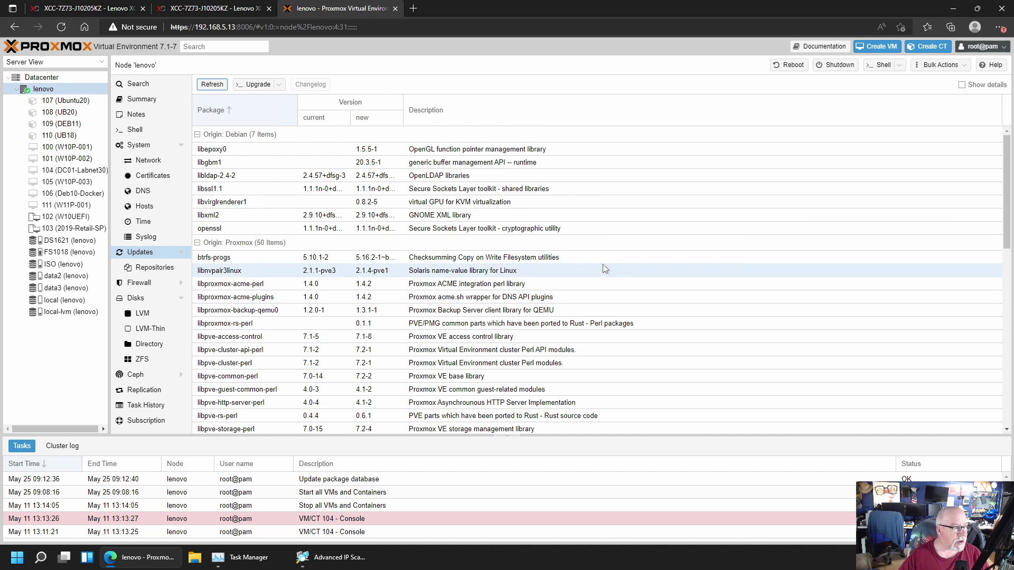
pyautogui.click(254, 84)
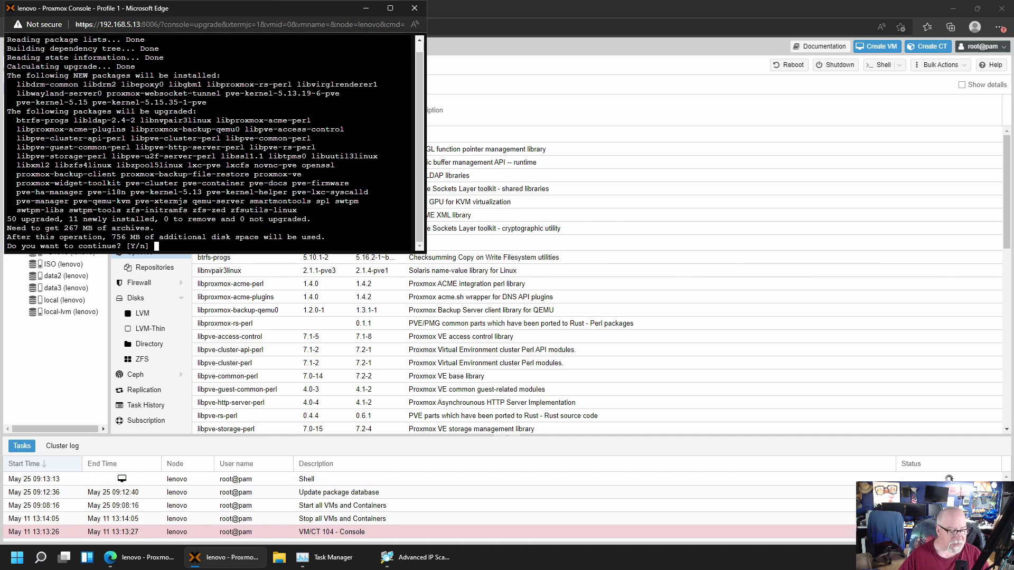
# Confirm the dist-upgrade with 'y' to install all pending packages
pyautogui.write('y')
pyautogui.press('Return')
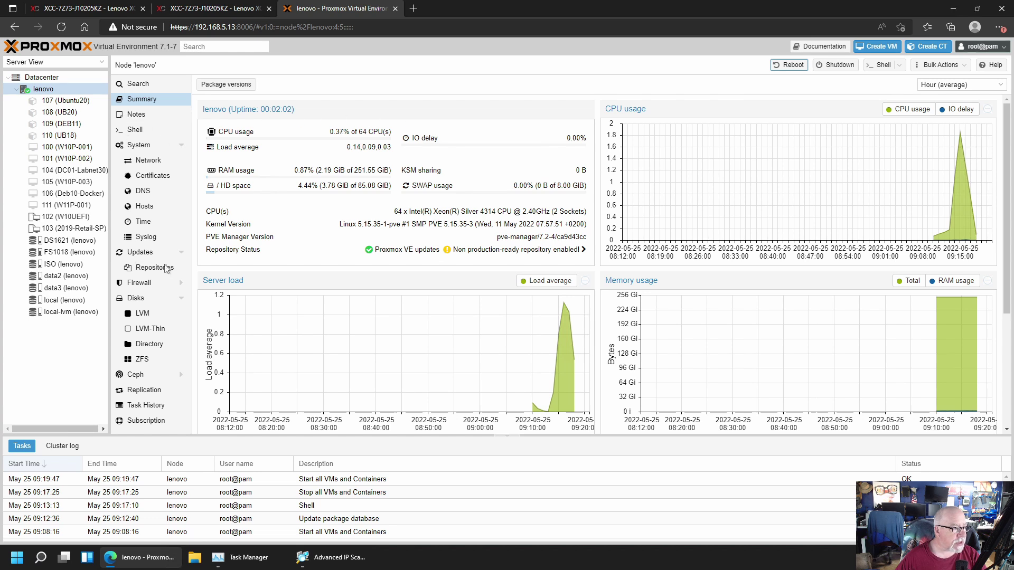
# Refresh updates to confirm none remain, then open the lenovo node's Shell
pyautogui.click(143, 255)
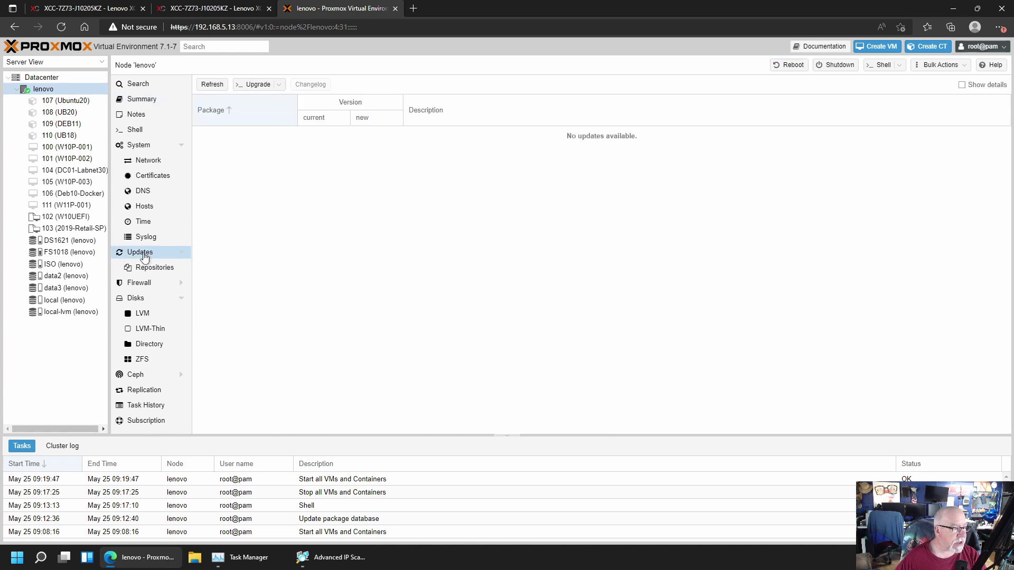
pyautogui.click(212, 86)
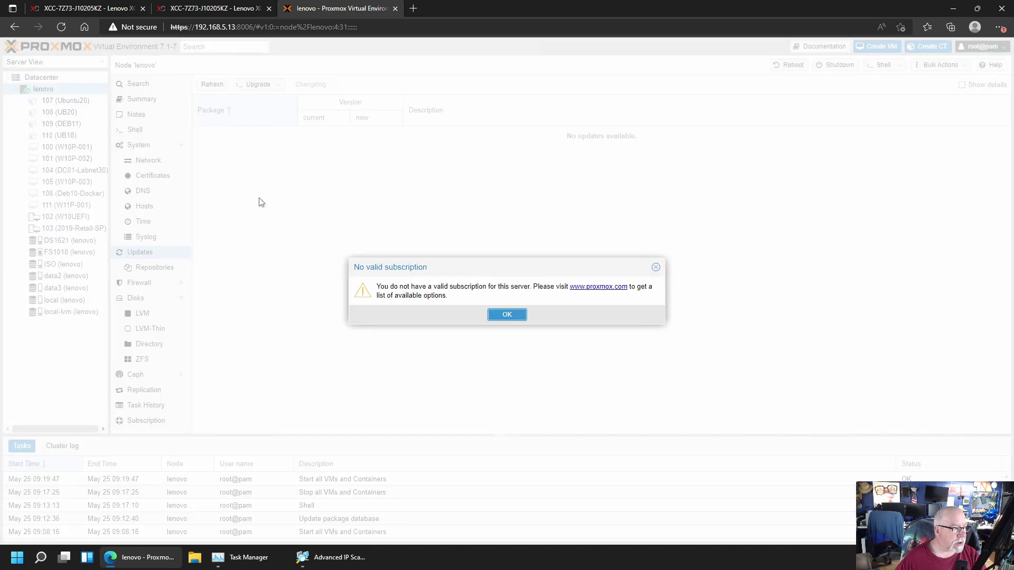
pyautogui.click(506, 314)
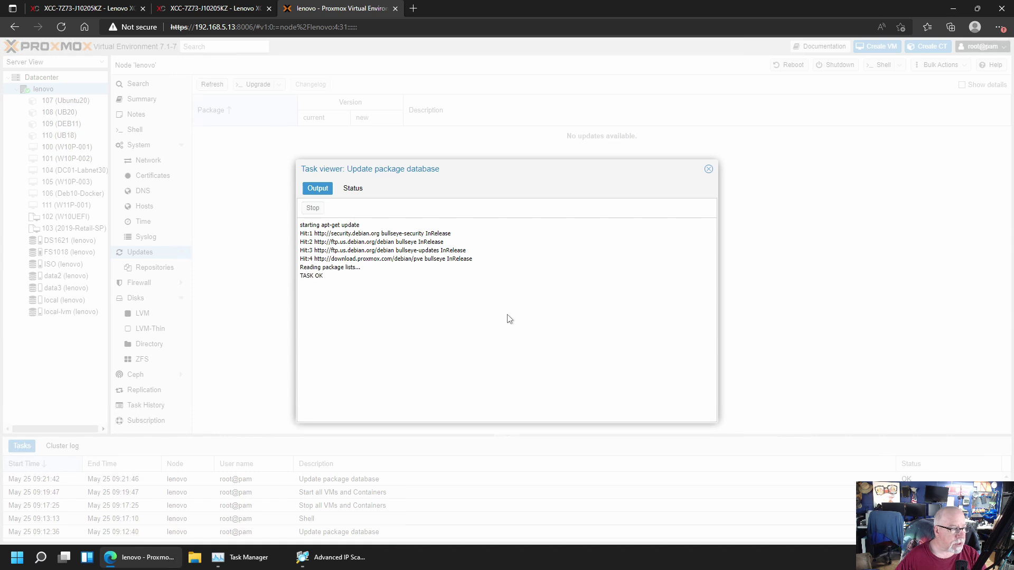
pyautogui.click(708, 169)
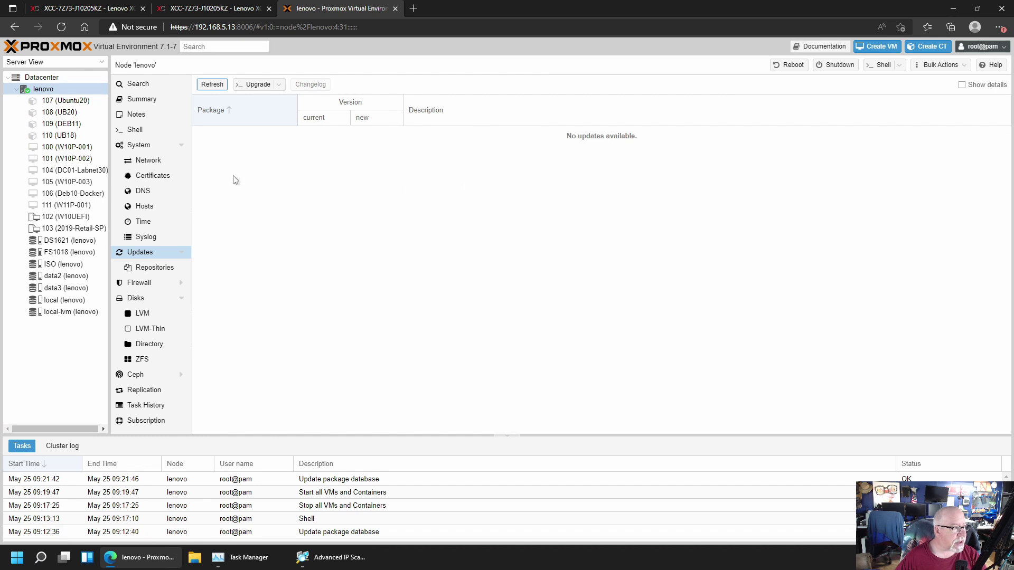
pyautogui.click(133, 131)
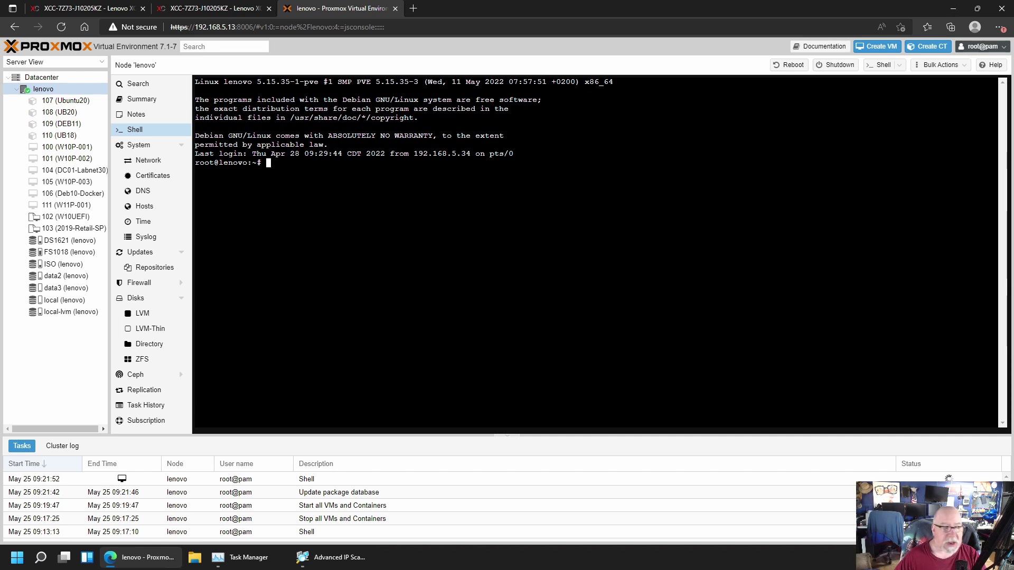
# Paste and run the PVEDiscordDark theme install command in the shell, then log out
pyautogui.rightClick(304, 165)
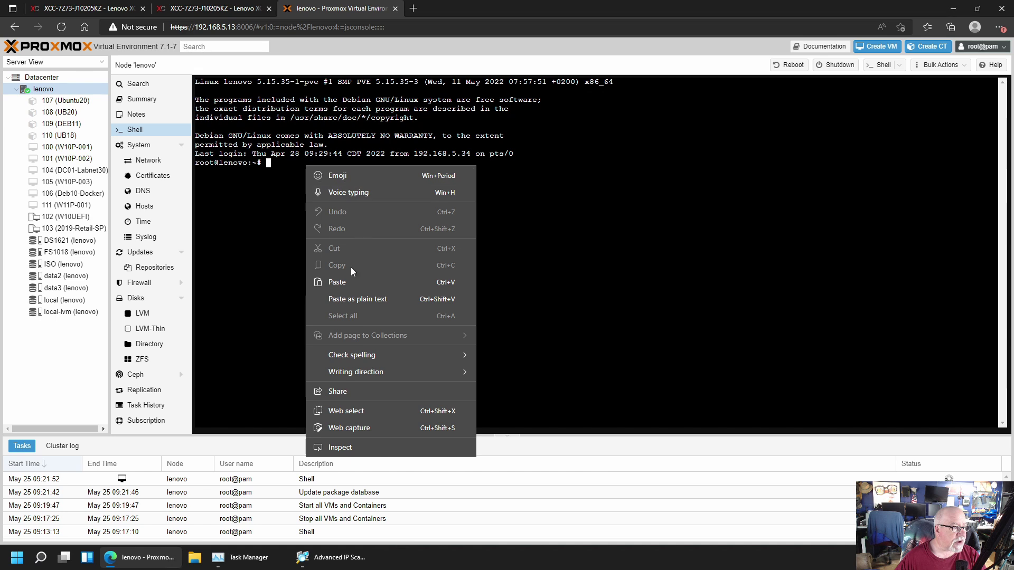
pyautogui.click(337, 282)
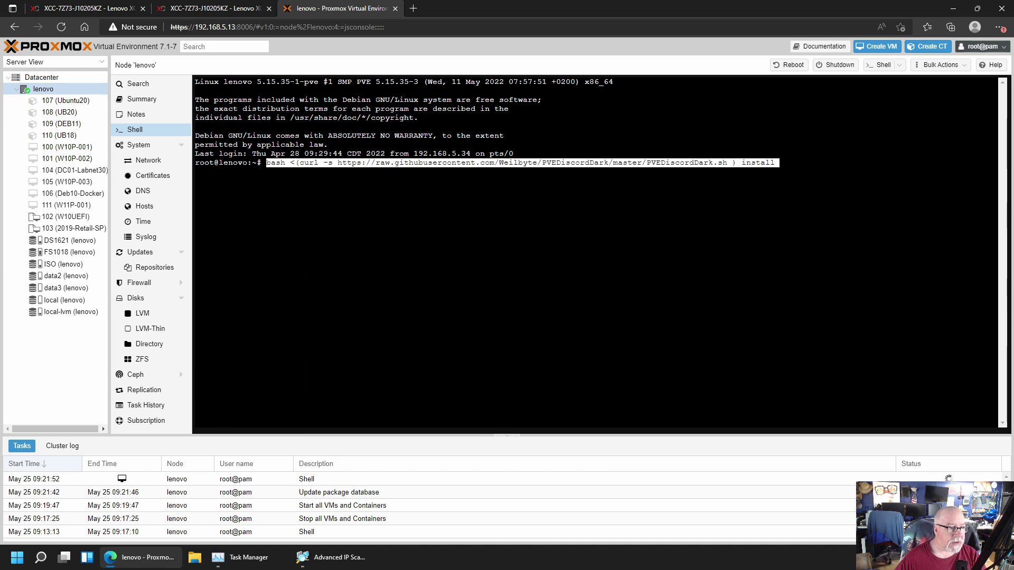
pyautogui.press('Return')
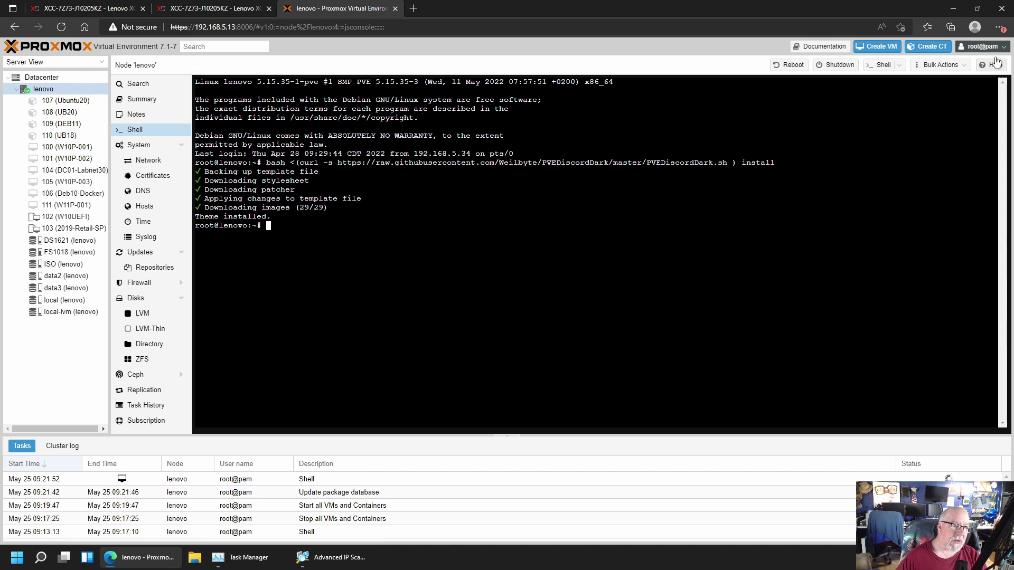
pyautogui.click(983, 46)
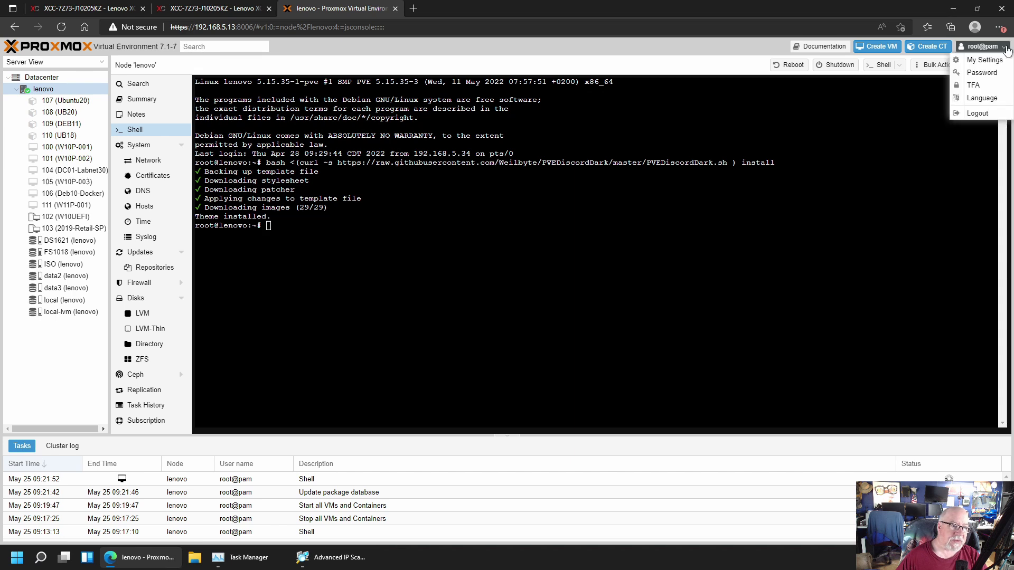
pyautogui.click(976, 114)
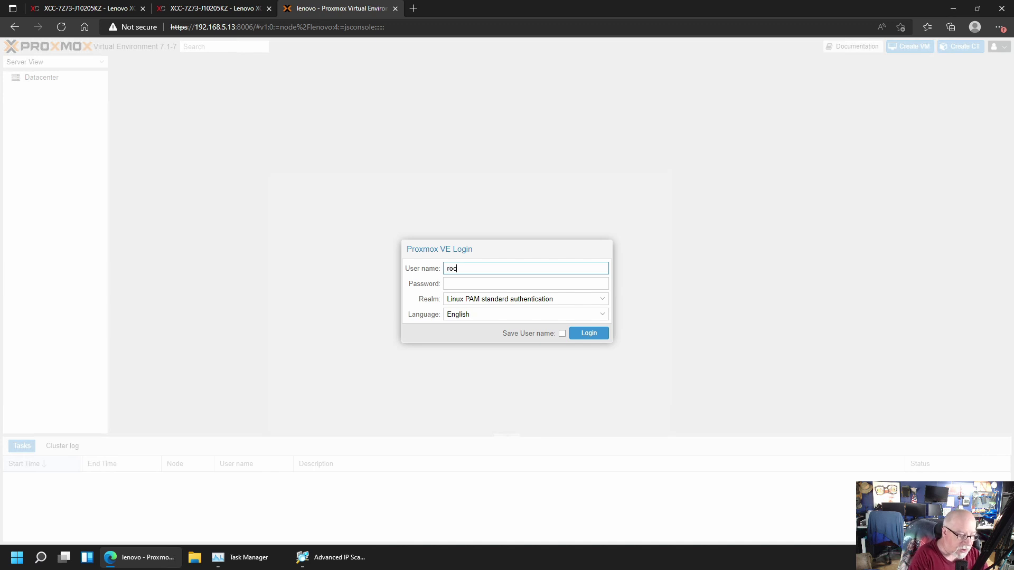
# Log back in as root and open the lenovo node's Summary in the dark theme
pyautogui.write('root')
pyautogui.press('Tab')
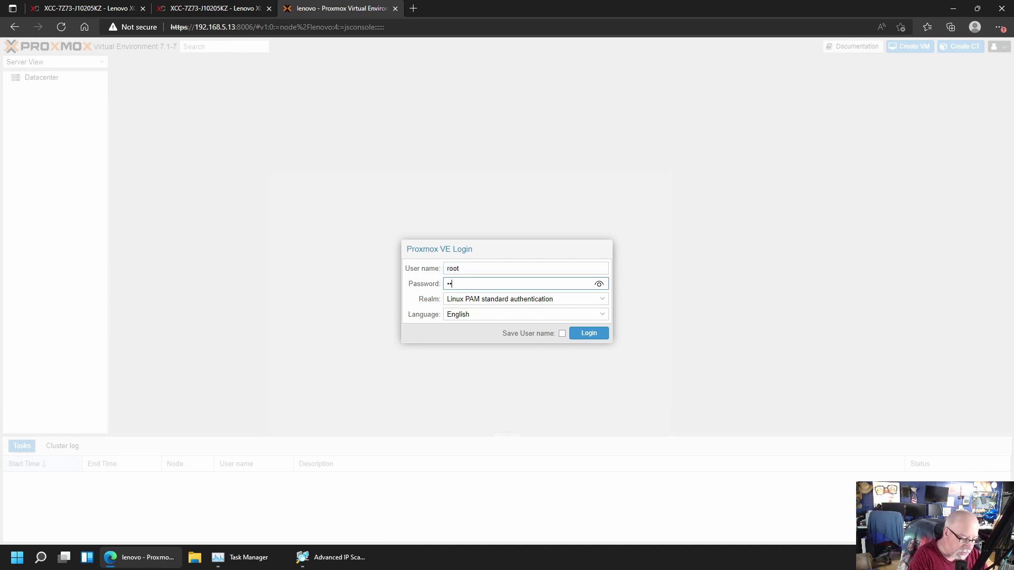
pyautogui.press('Return')
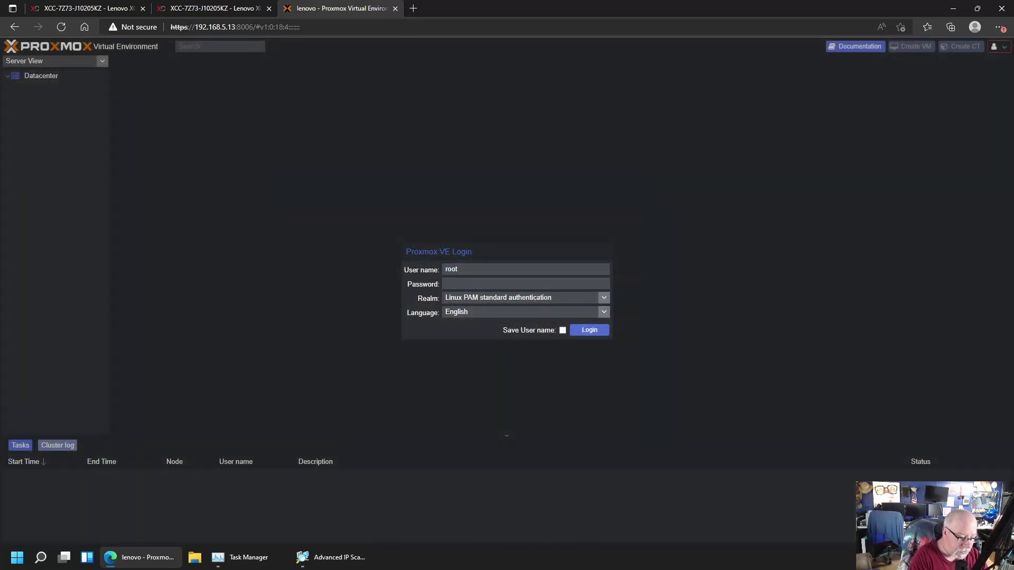
pyautogui.write('**')
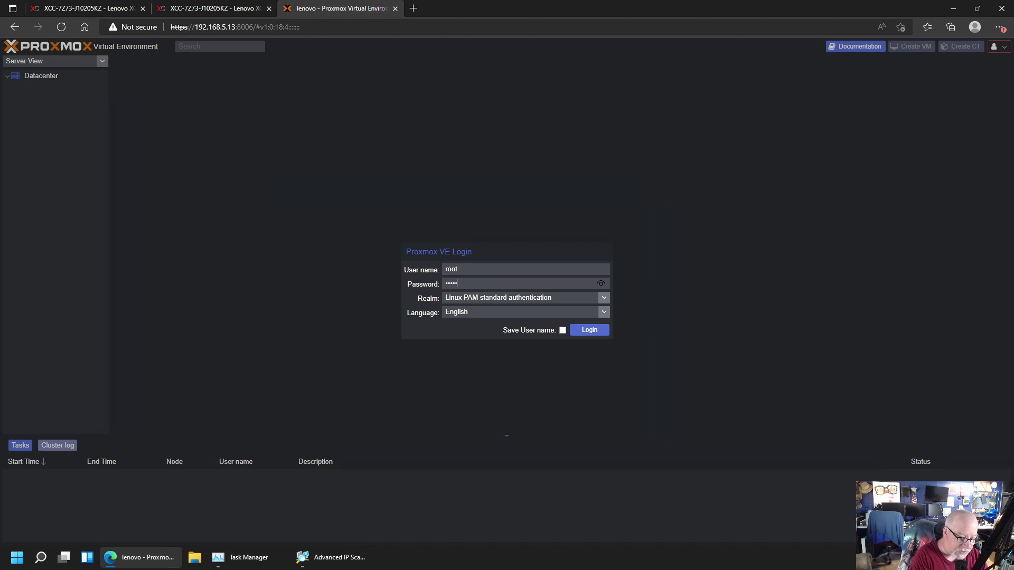
pyautogui.write('••••')
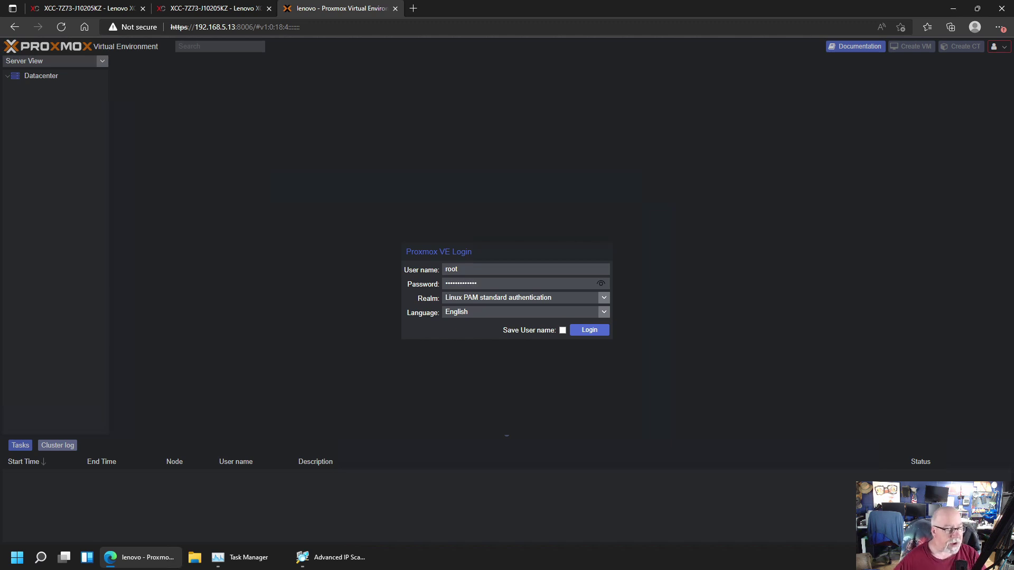
pyautogui.click(595, 332)
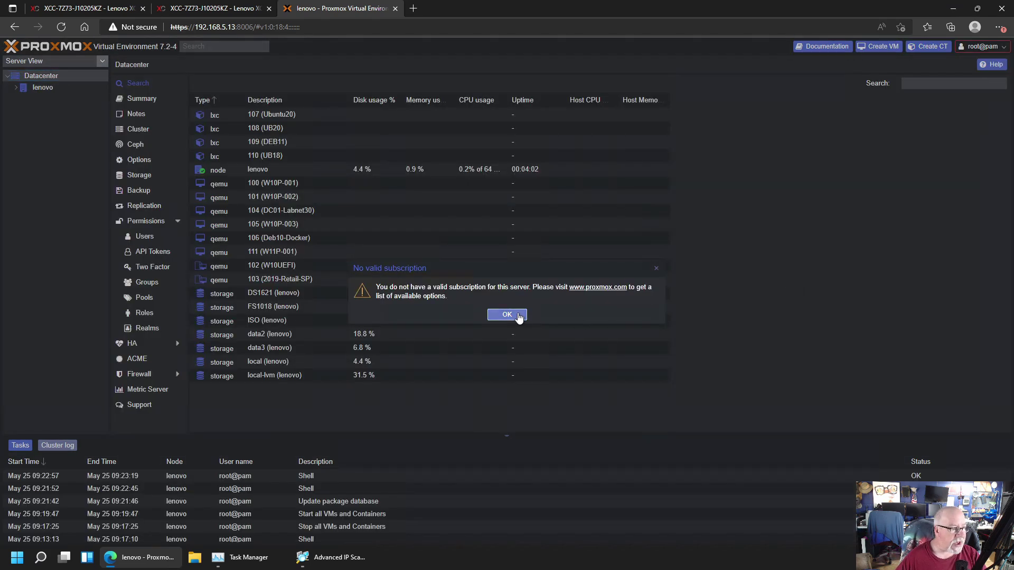
pyautogui.click(518, 315)
pyautogui.click(53, 88)
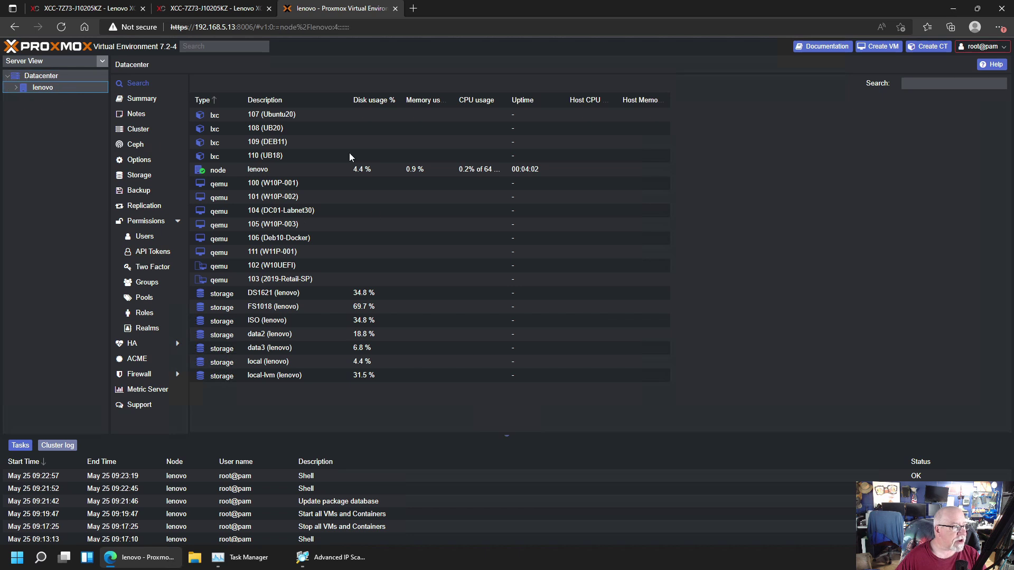
pyautogui.click(135, 112)
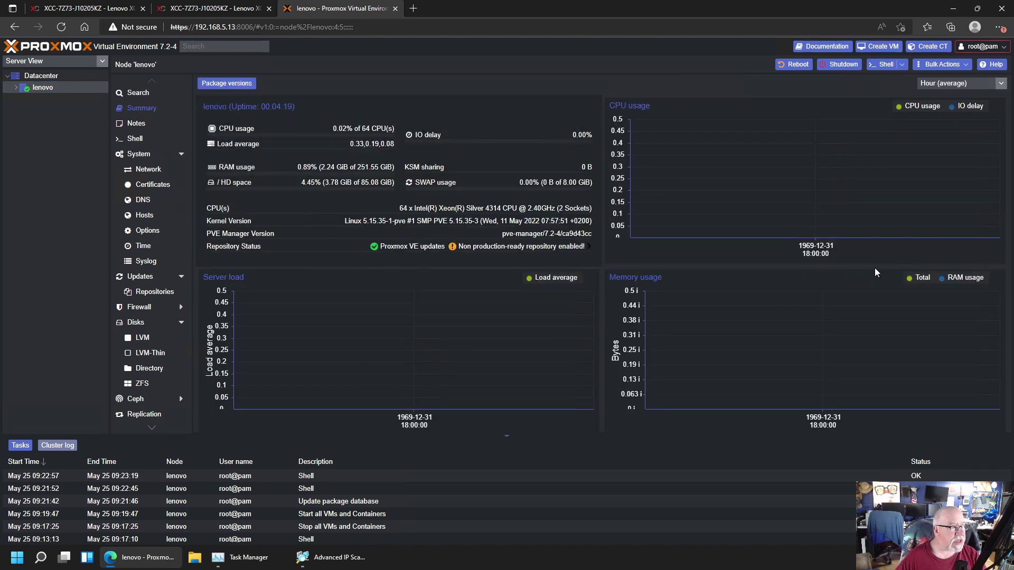
# Reload the browser page so the lenovo Summary's CPU, load and memory charts fill in
pyautogui.click(61, 29)
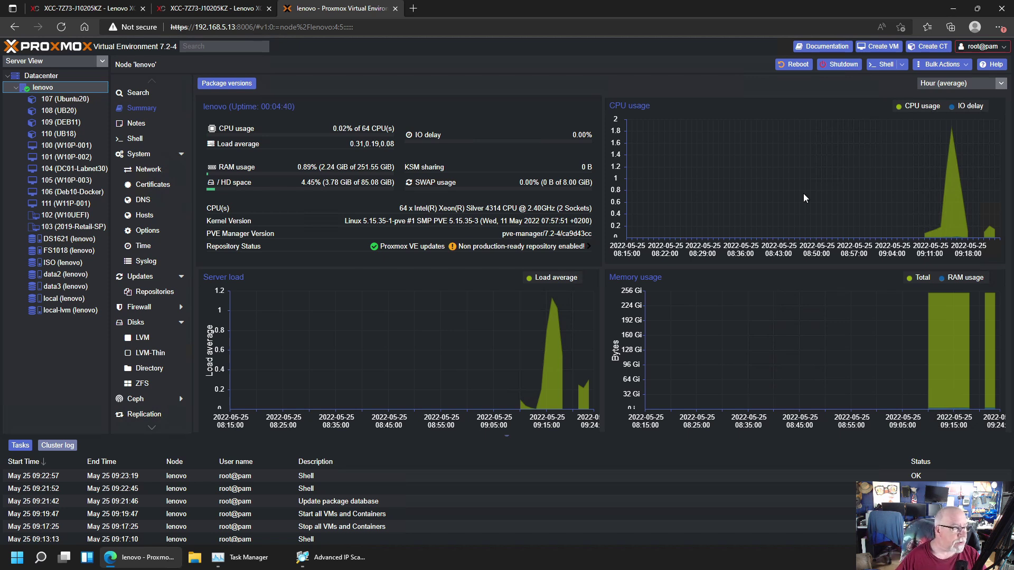
# Start VM 104 (DC01-Labnet30) and VM 100 (W10P-001) from their consoles
pyautogui.click(62, 172)
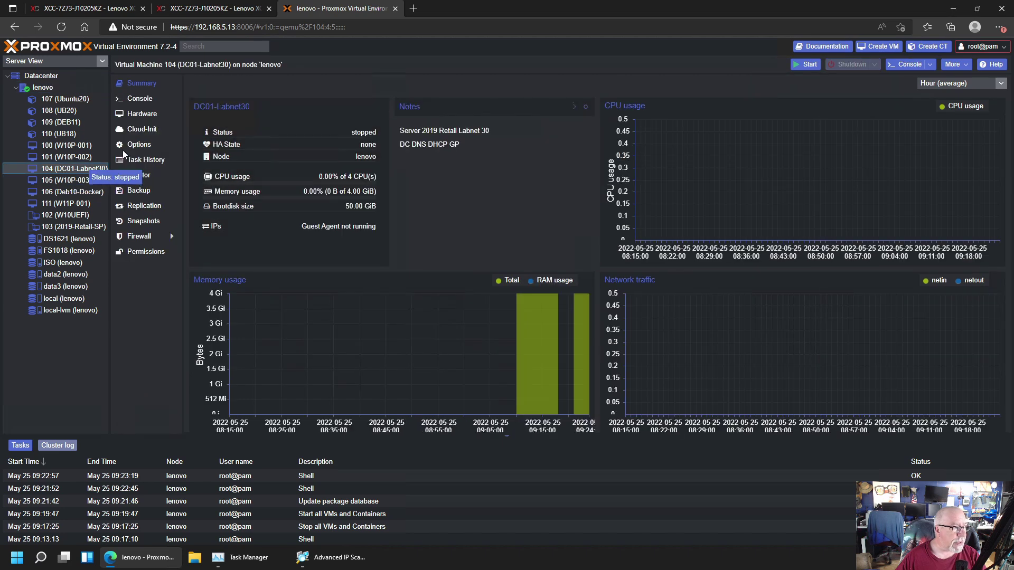
pyautogui.click(150, 98)
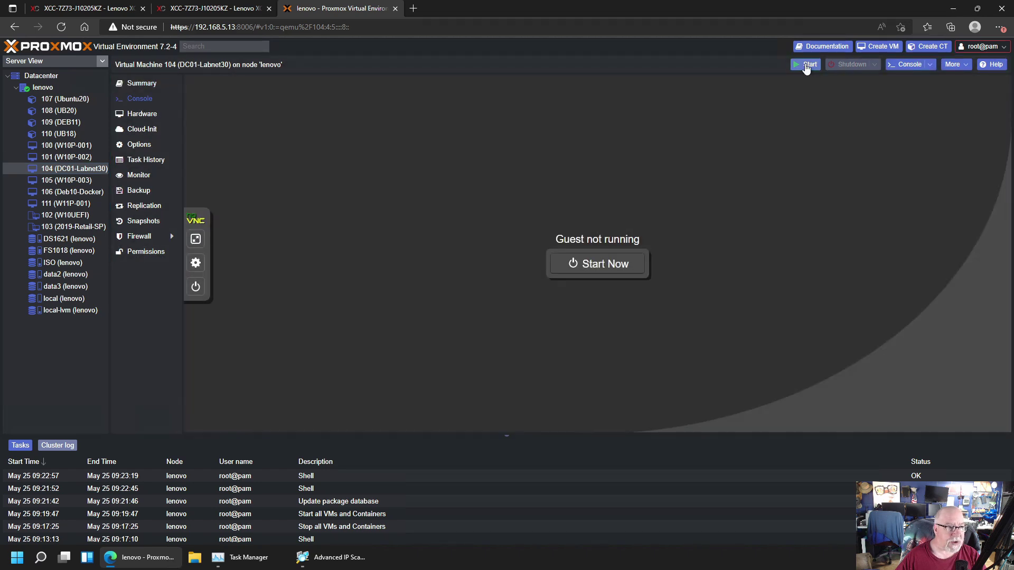
pyautogui.click(806, 66)
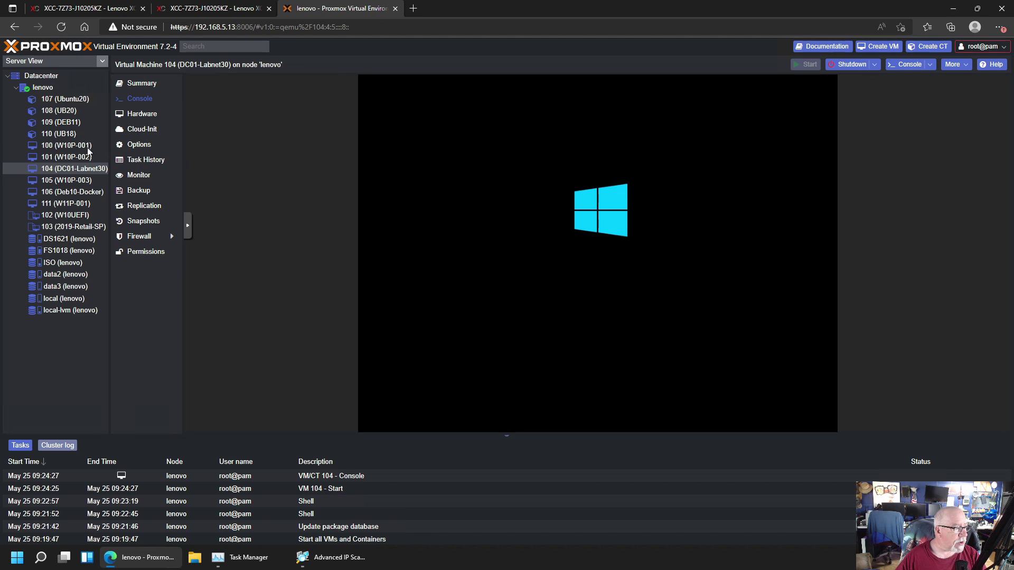
pyautogui.click(62, 147)
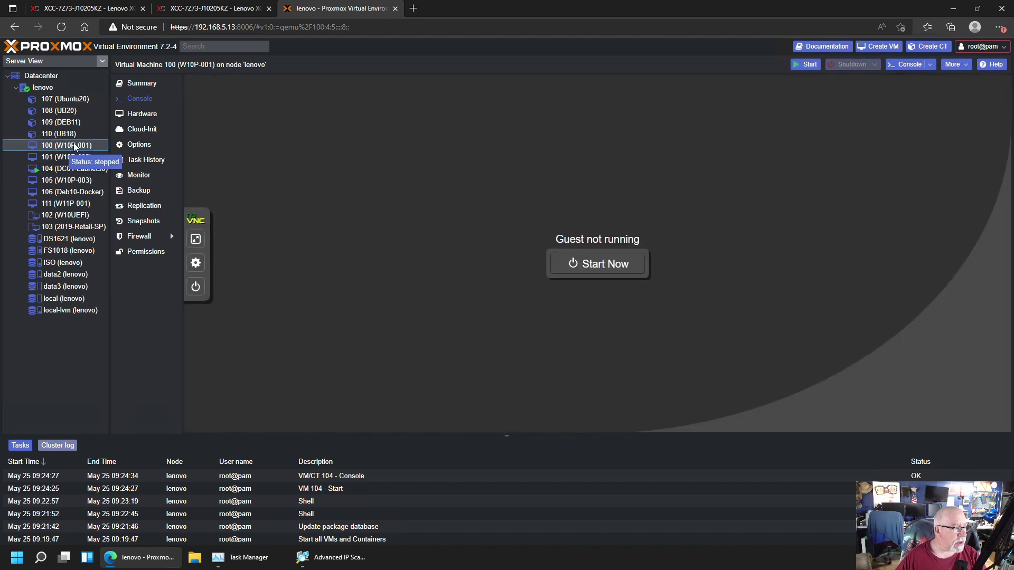
pyautogui.click(149, 96)
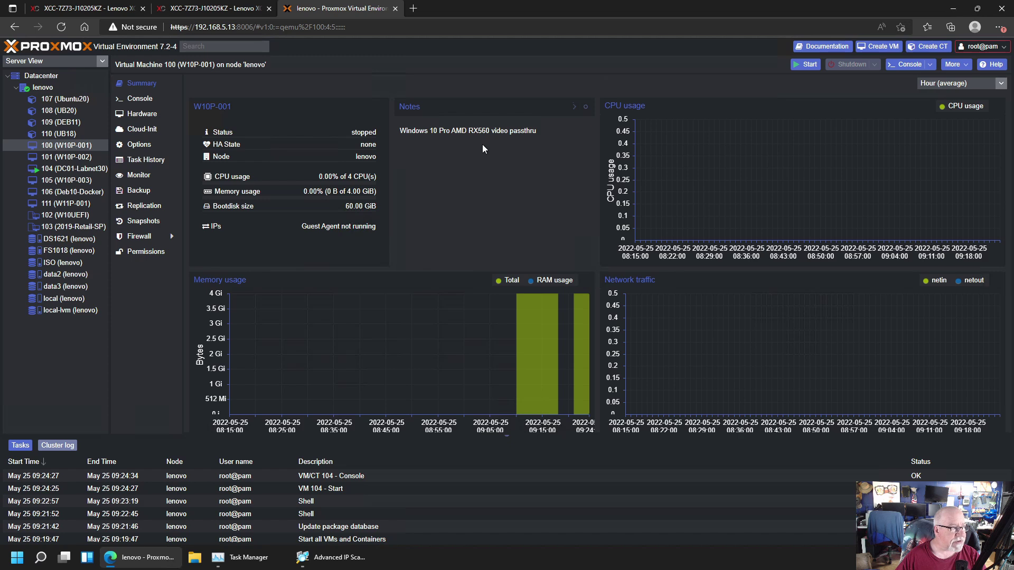
pyautogui.click(810, 64)
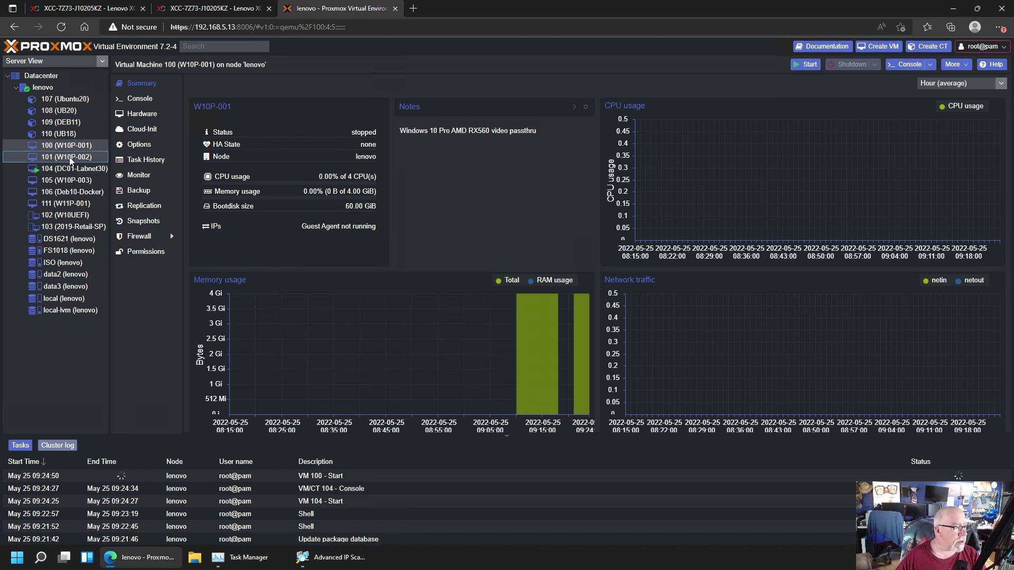
# Start VM 101 (W10P-002) and VM 111 (W11P-001), then view container 110's summary
pyautogui.click(72, 157)
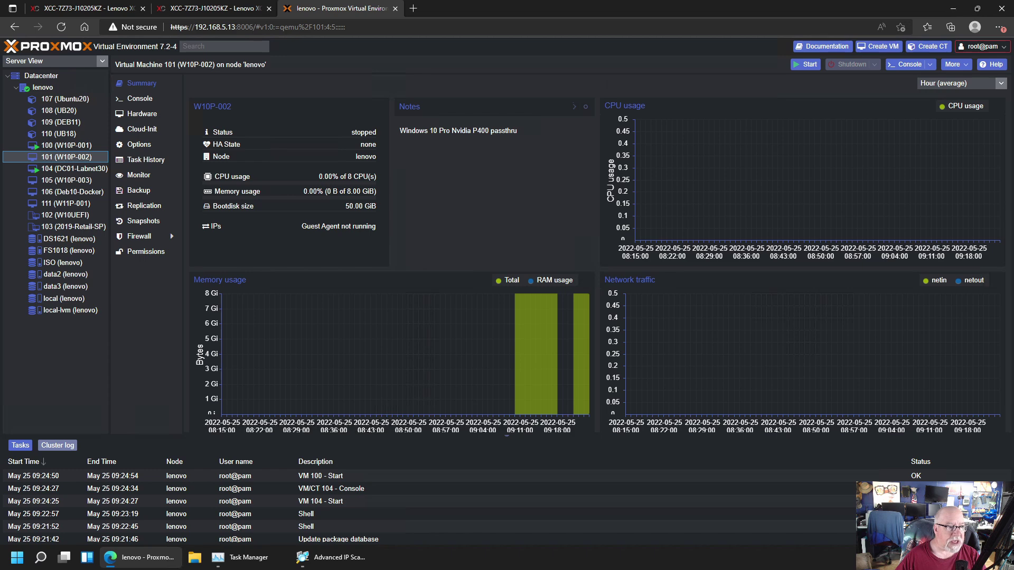
pyautogui.click(801, 67)
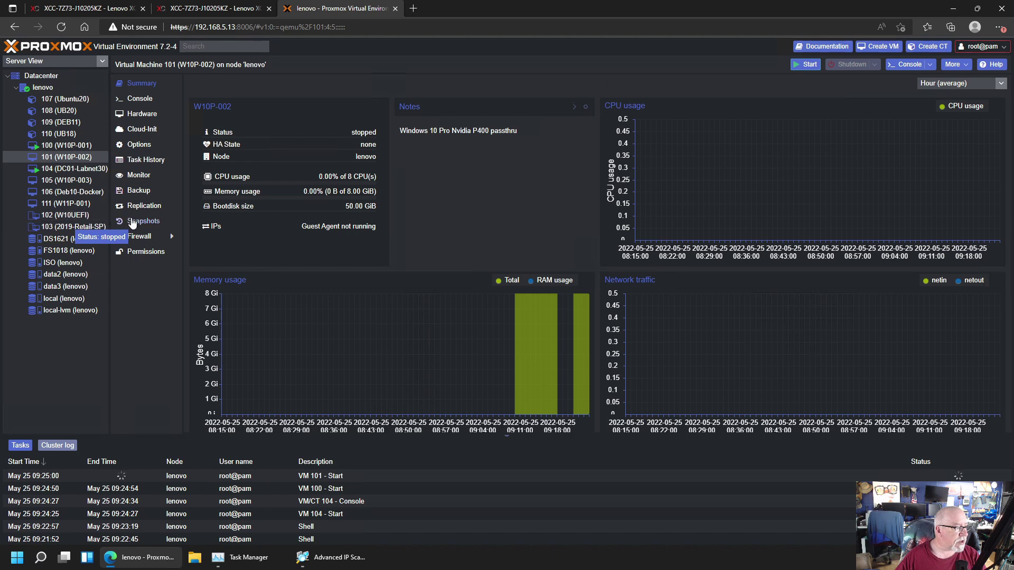
pyautogui.click(71, 204)
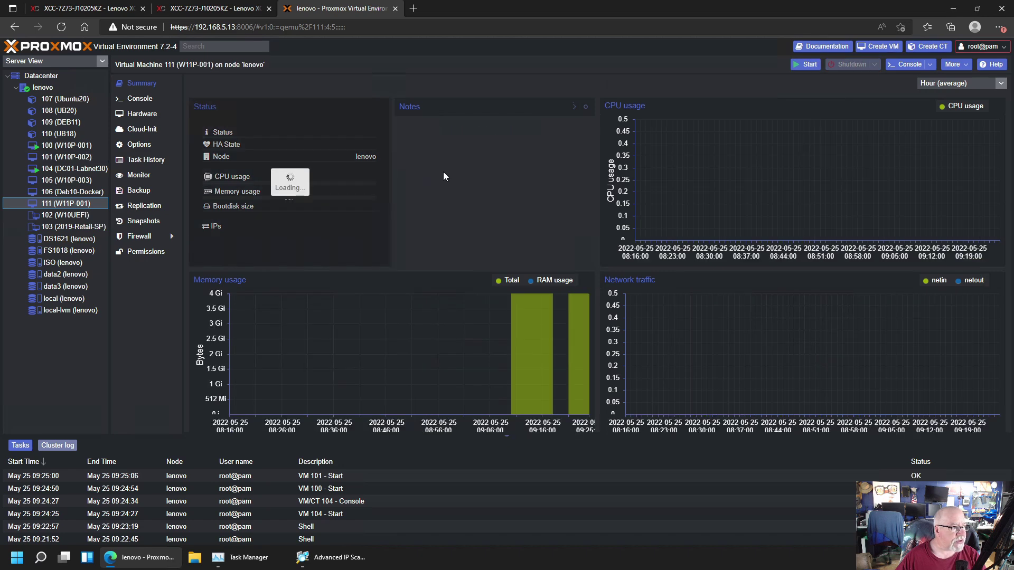
pyautogui.click(139, 98)
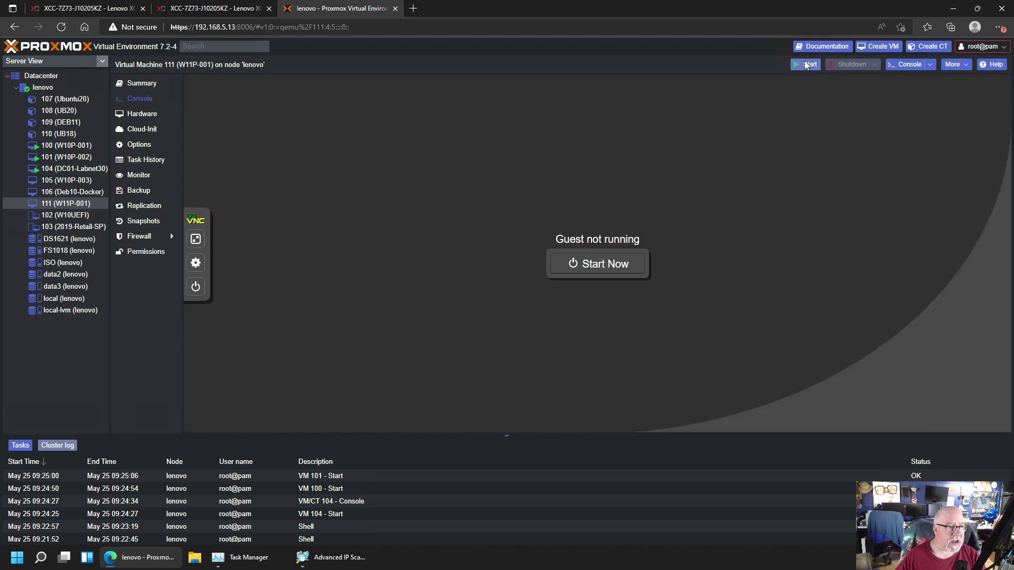
pyautogui.click(806, 64)
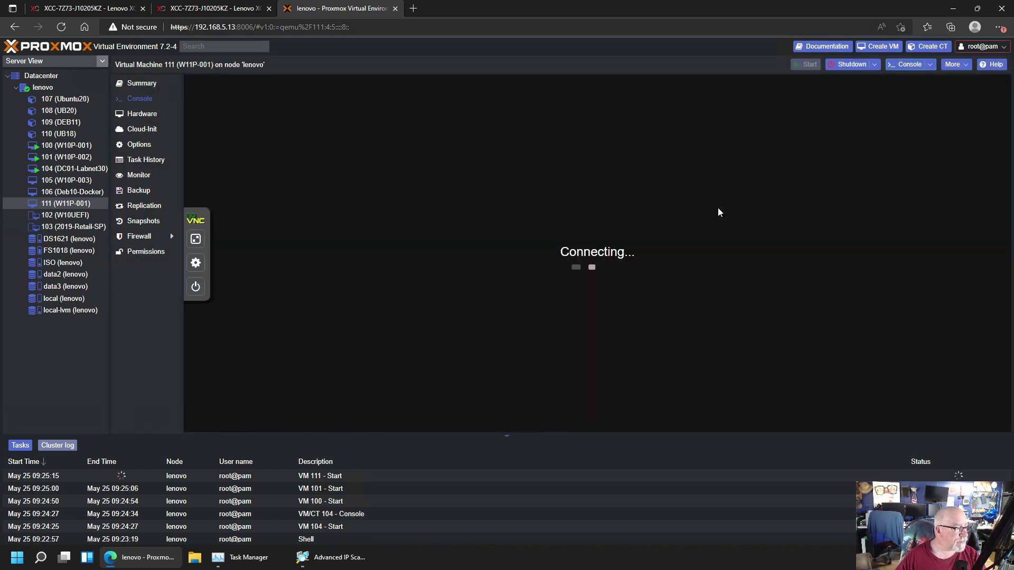
pyautogui.click(59, 133)
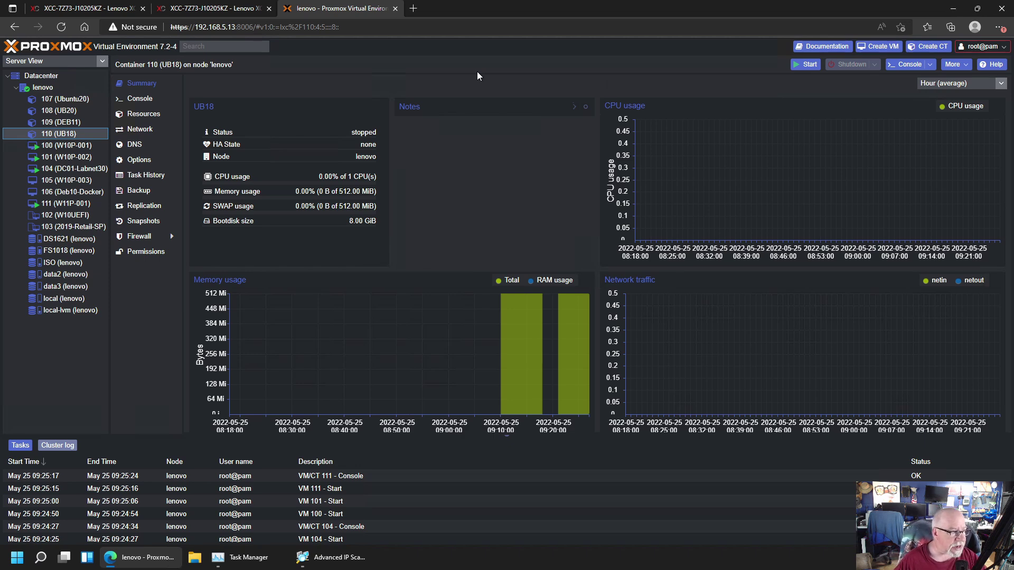
# On node lenovo, start a new VM named 'docker' that boots the debian-10.11.0-amd64-netinst.iso image
pyautogui.click(42, 87)
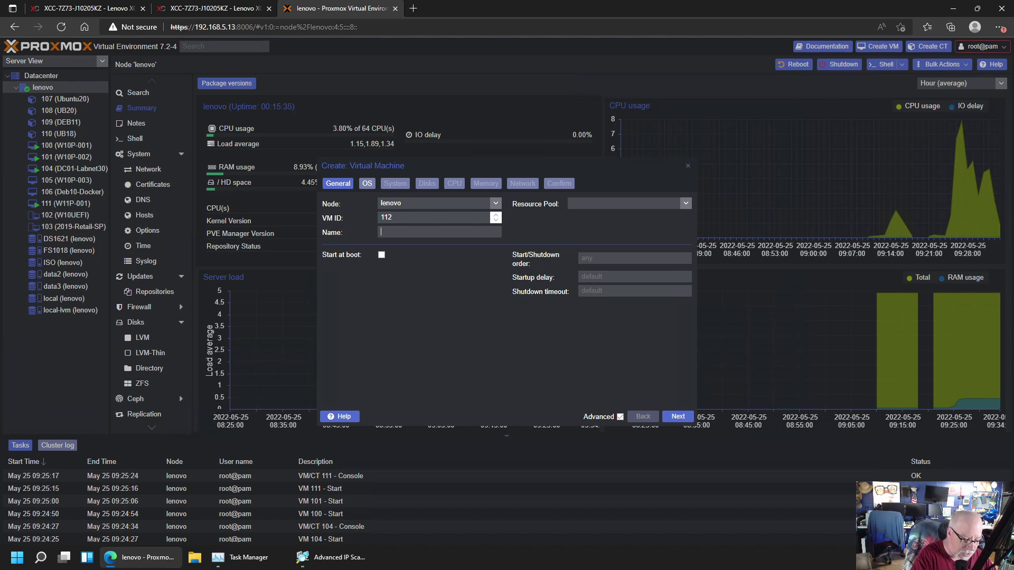
pyautogui.write('docker')
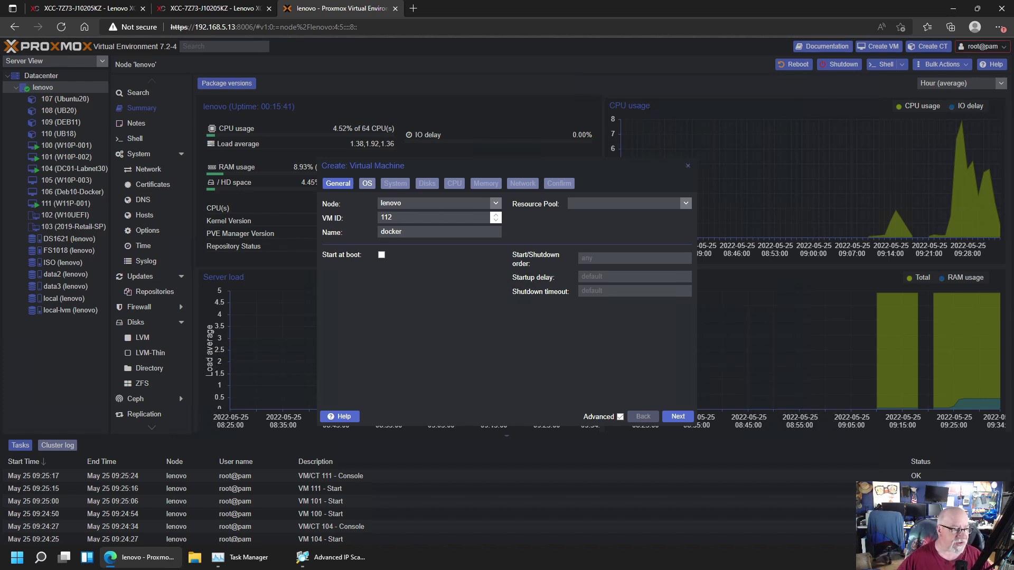
pyautogui.click(680, 417)
pyautogui.click(495, 233)
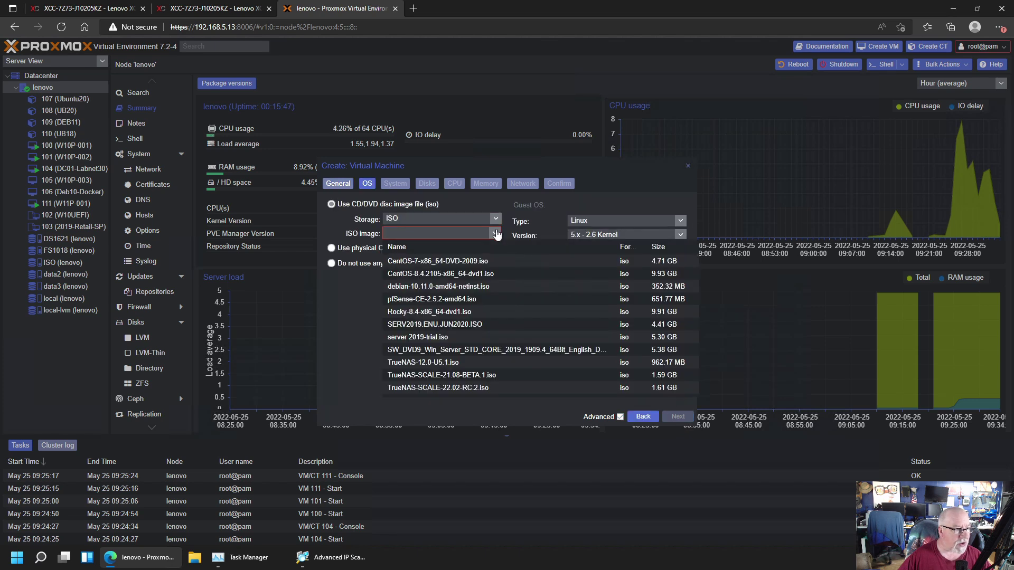
pyautogui.click(430, 288)
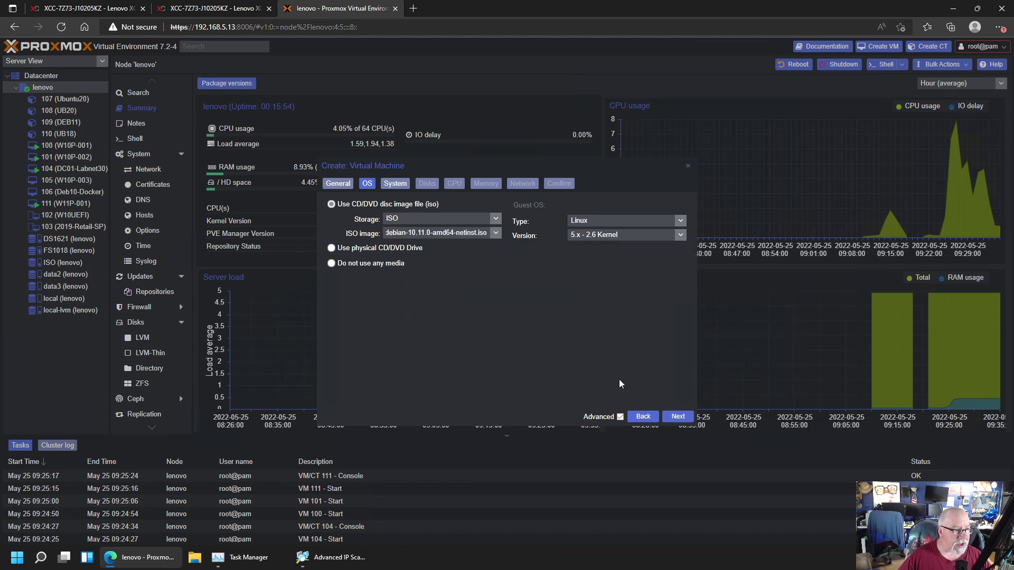
# Enable the QEMU guest agent in the VM's system settings
pyautogui.click(678, 416)
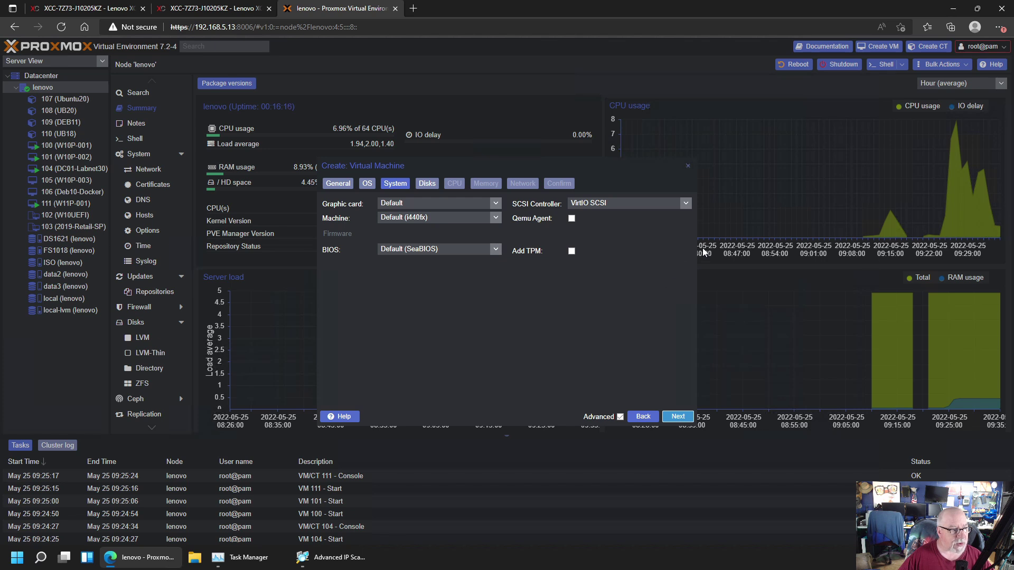
pyautogui.click(572, 218)
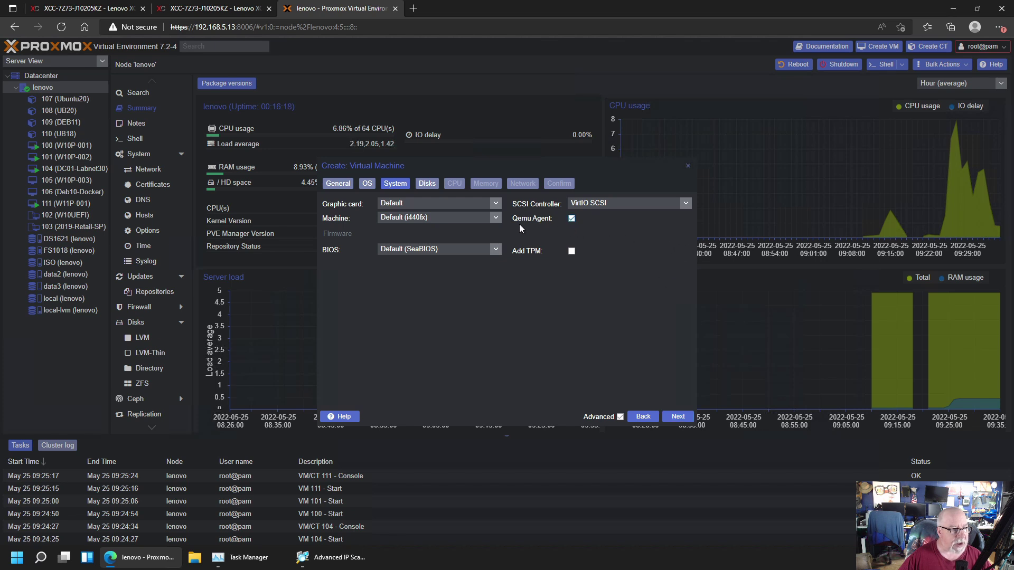
pyautogui.click(681, 418)
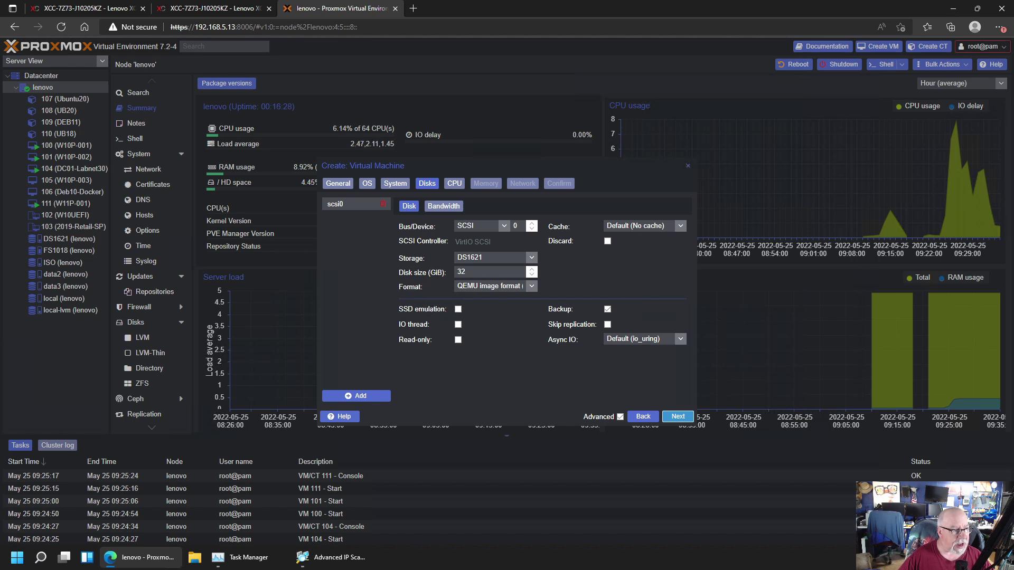
# Enlarge the VM disk from 32 to 60 GiB and place it on data2 storage
pyautogui.moveTo(475, 272); pyautogui.dragTo(451, 275)
pyautogui.write('60')
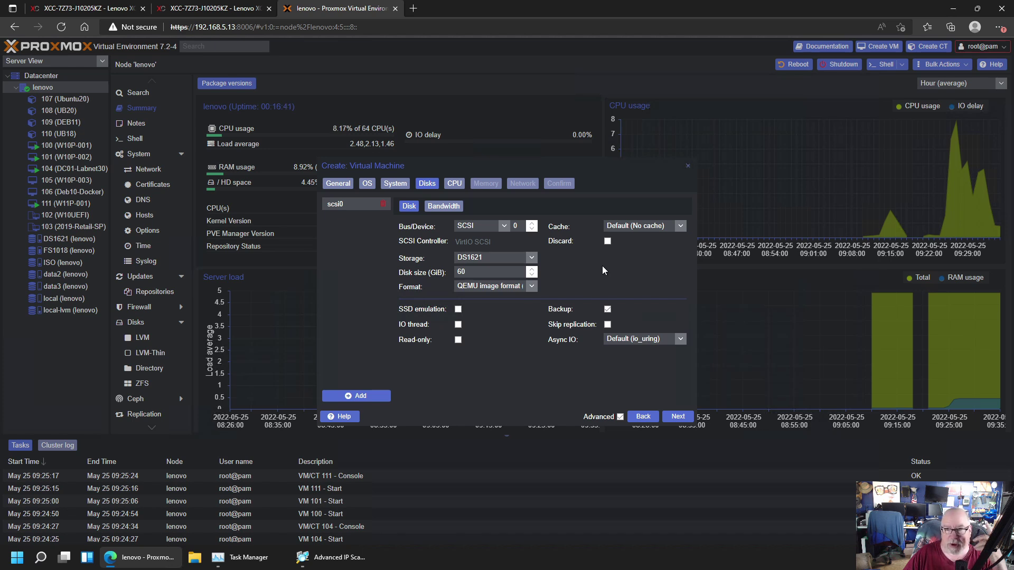
pyautogui.click(531, 259)
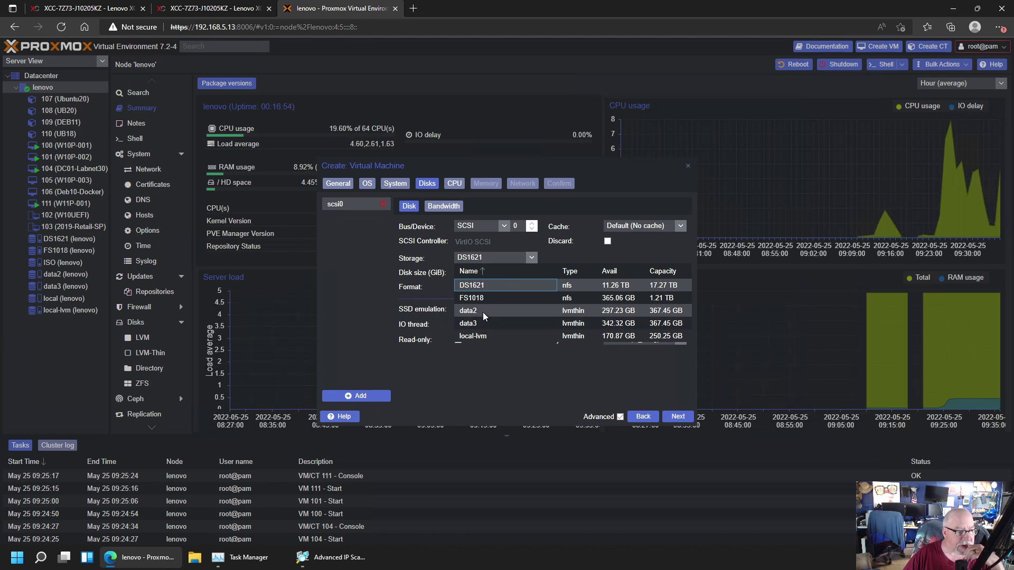
pyautogui.click(483, 312)
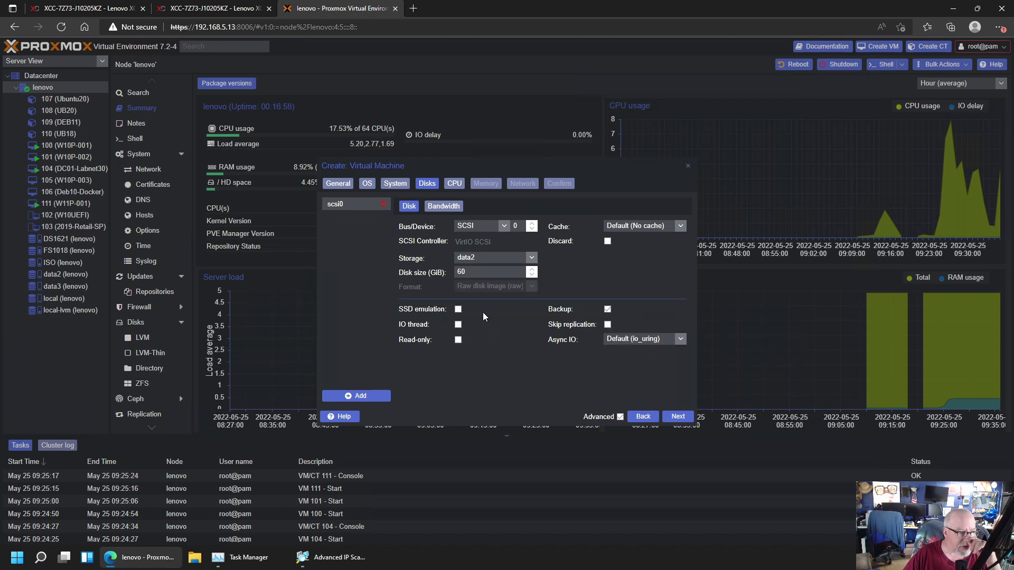
pyautogui.click(677, 417)
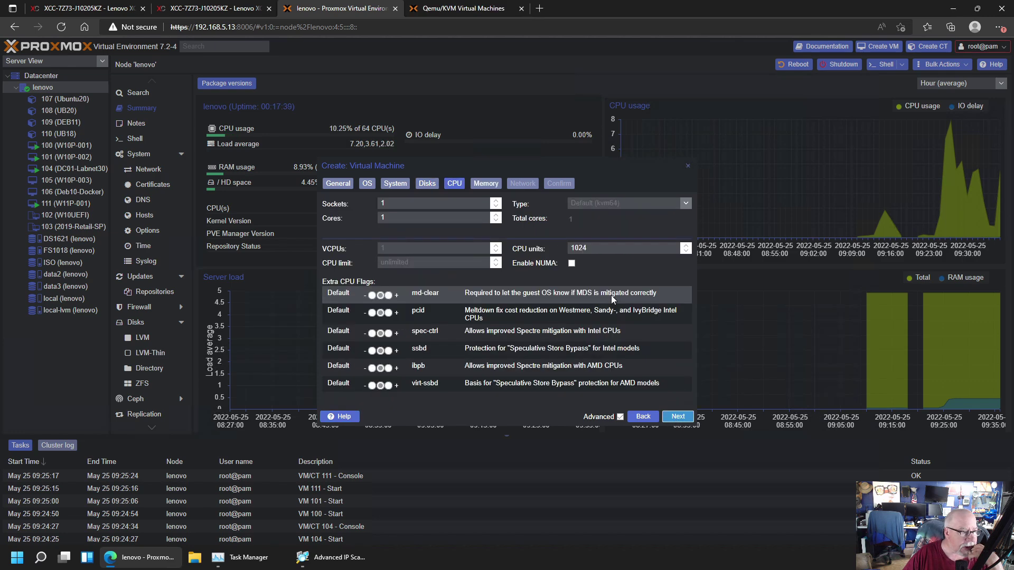
# Give the VM 2 sockets with 2 cores each and 4096 MiB of memory
pyautogui.click(495, 216)
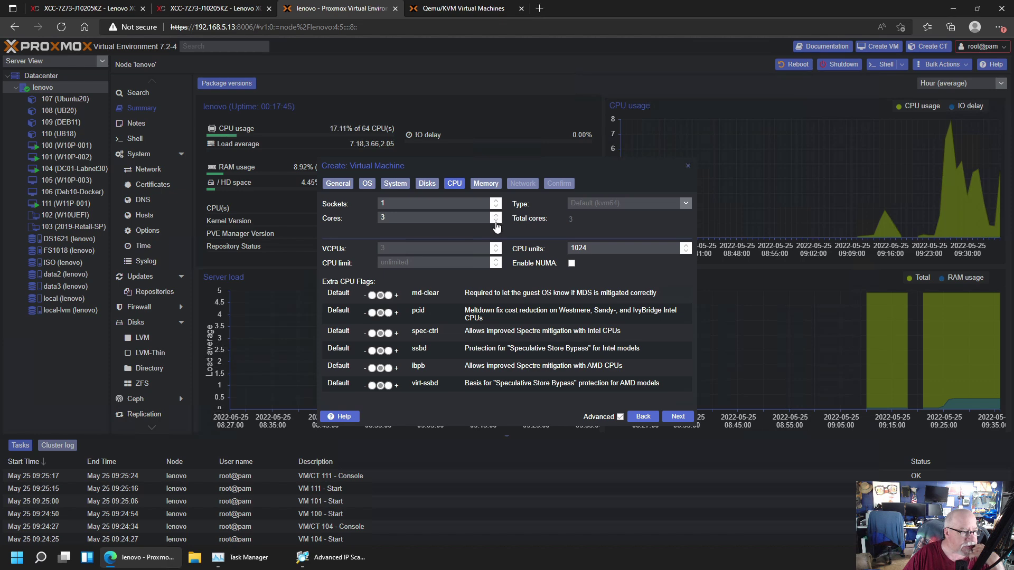
pyautogui.click(496, 201)
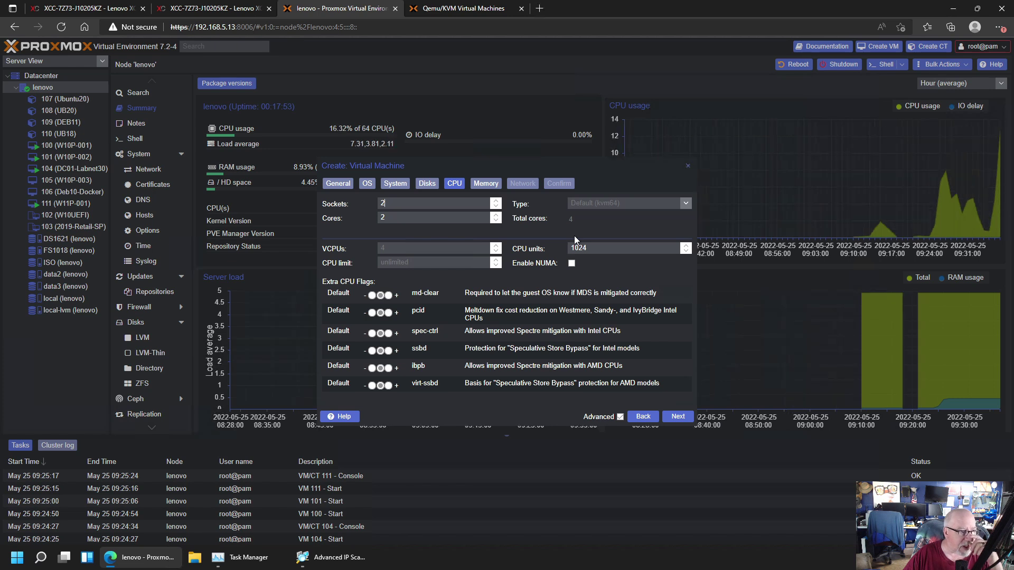
pyautogui.click(677, 417)
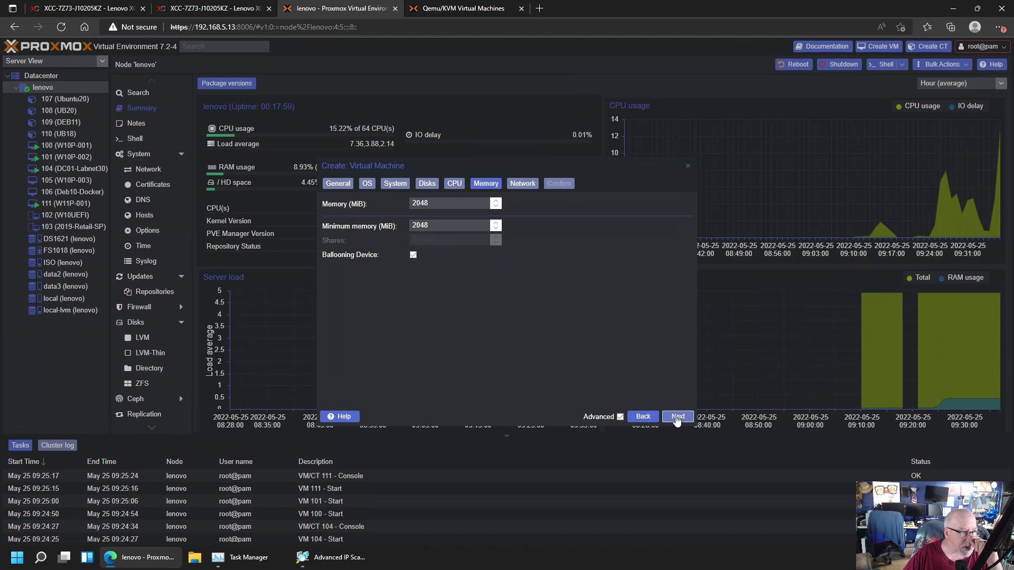
pyautogui.click(394, 201)
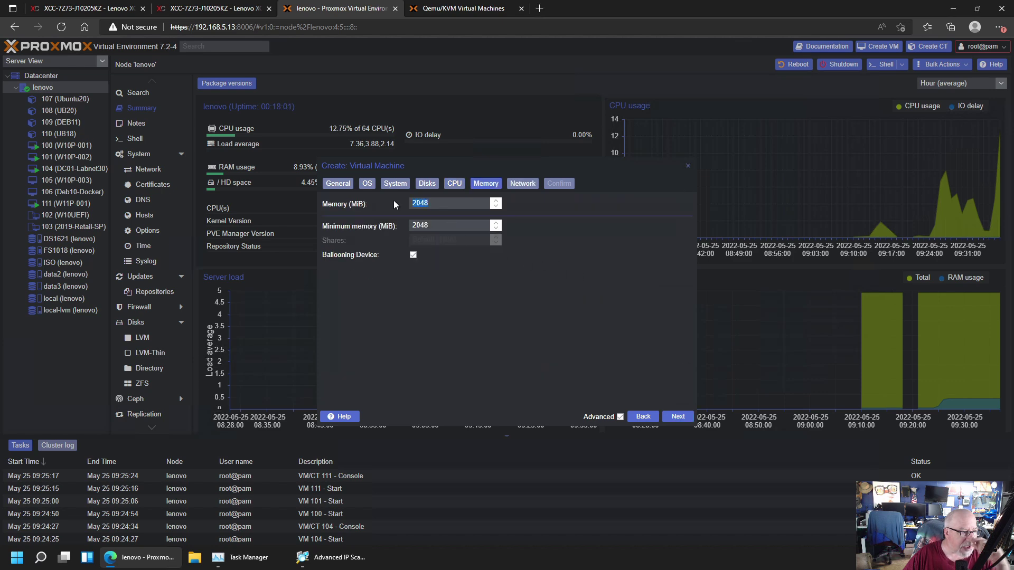
pyautogui.write('4')
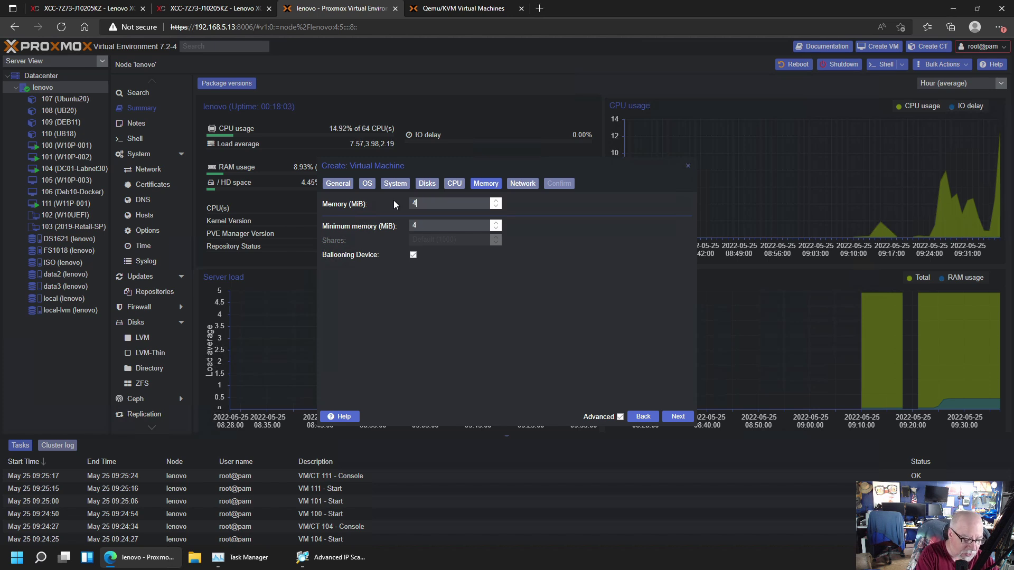
pyautogui.write('096')
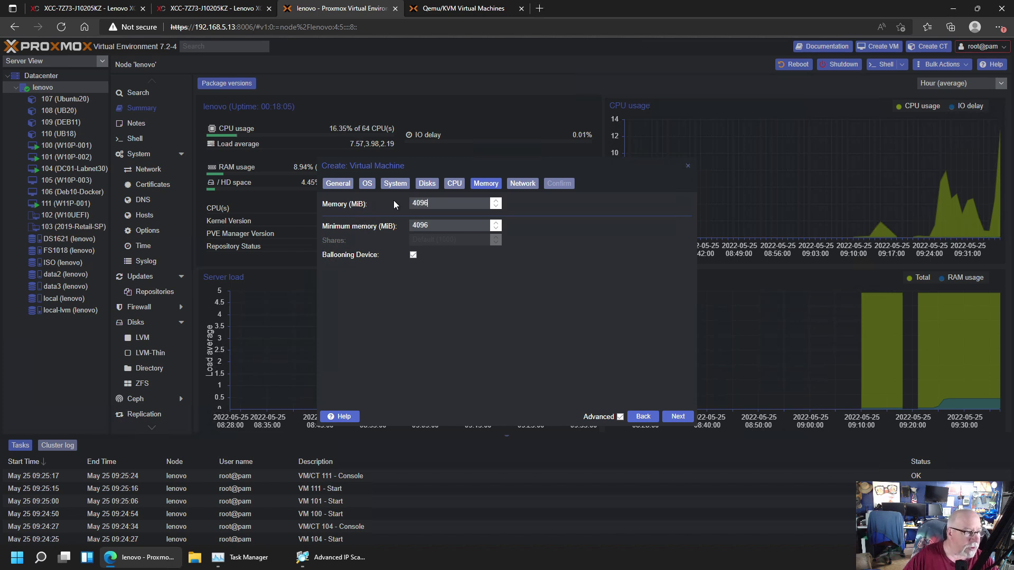
pyautogui.click(680, 417)
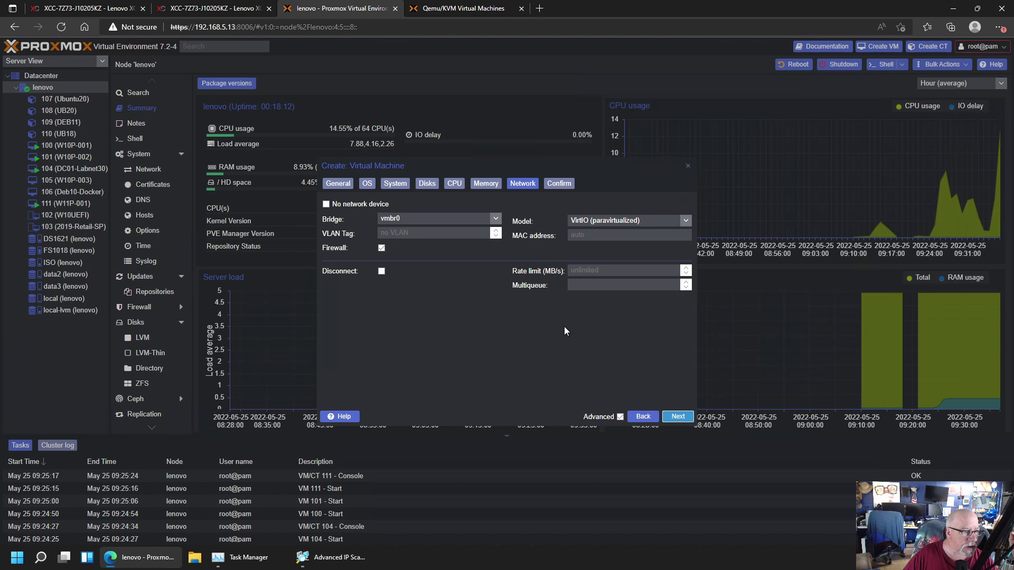
# Set the network VLAN tag to 30 and finish creating VM 112
pyautogui.click(433, 233)
pyautogui.write('30')
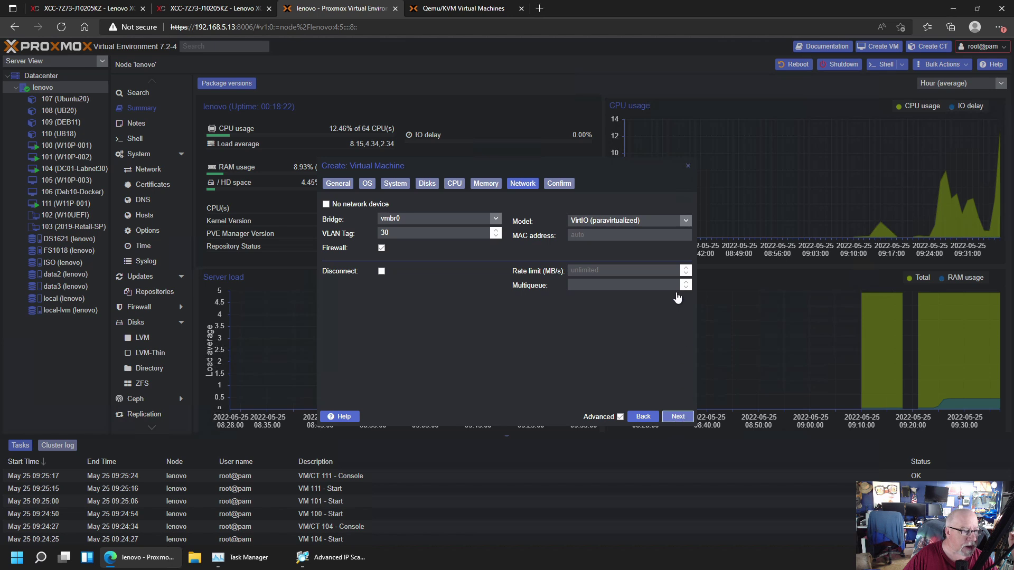
pyautogui.press('Return')
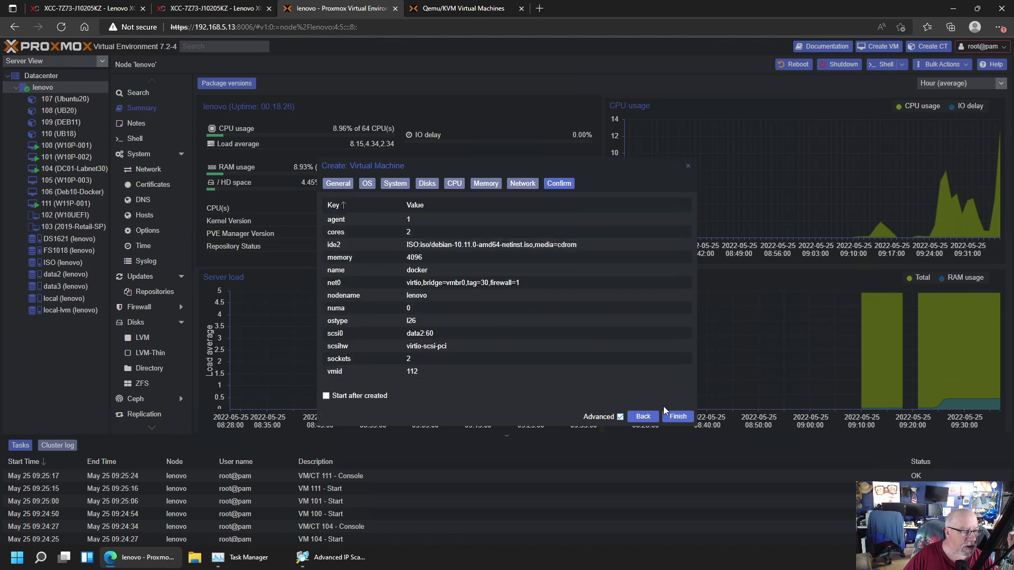
pyautogui.click(678, 416)
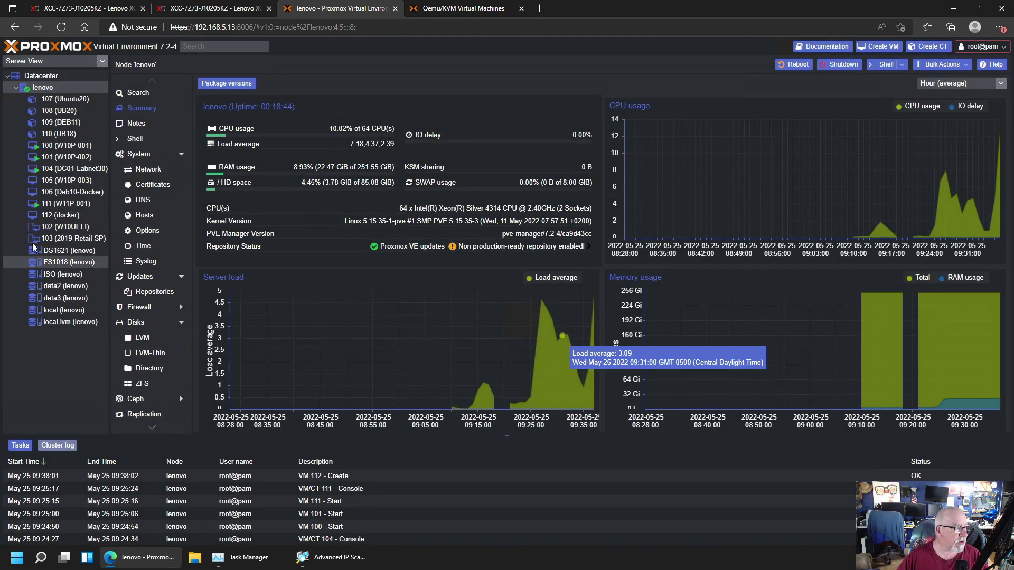
# Power on VM 112 from its console and install GRUB to /dev/sda
pyautogui.click(62, 217)
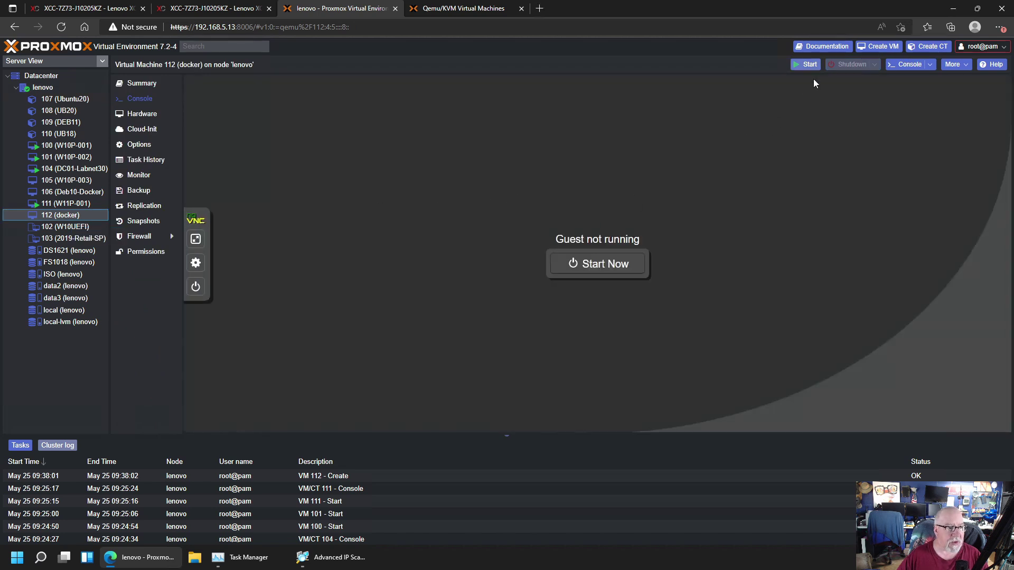
pyautogui.click(621, 269)
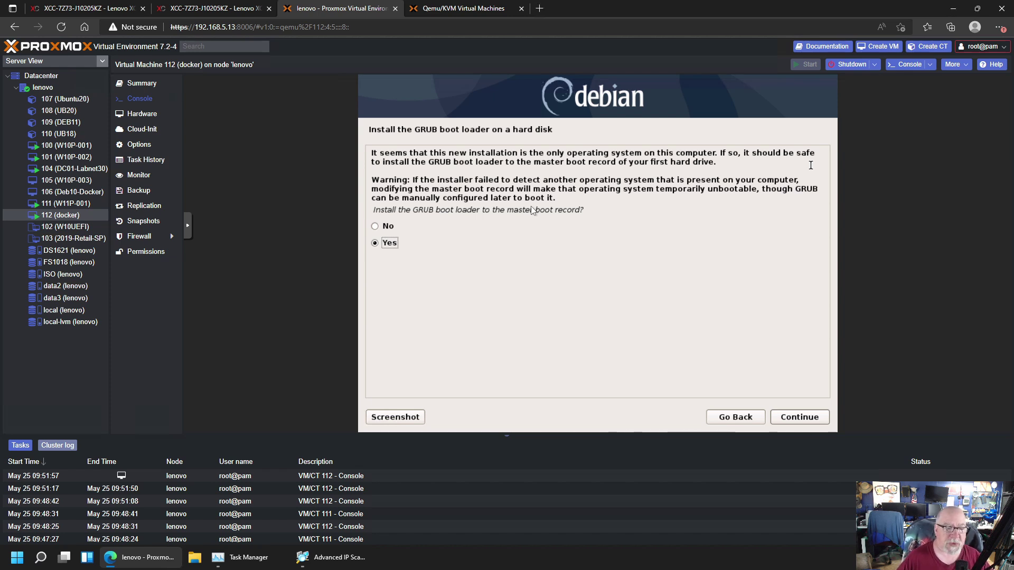
pyautogui.click(798, 418)
pyautogui.click(491, 216)
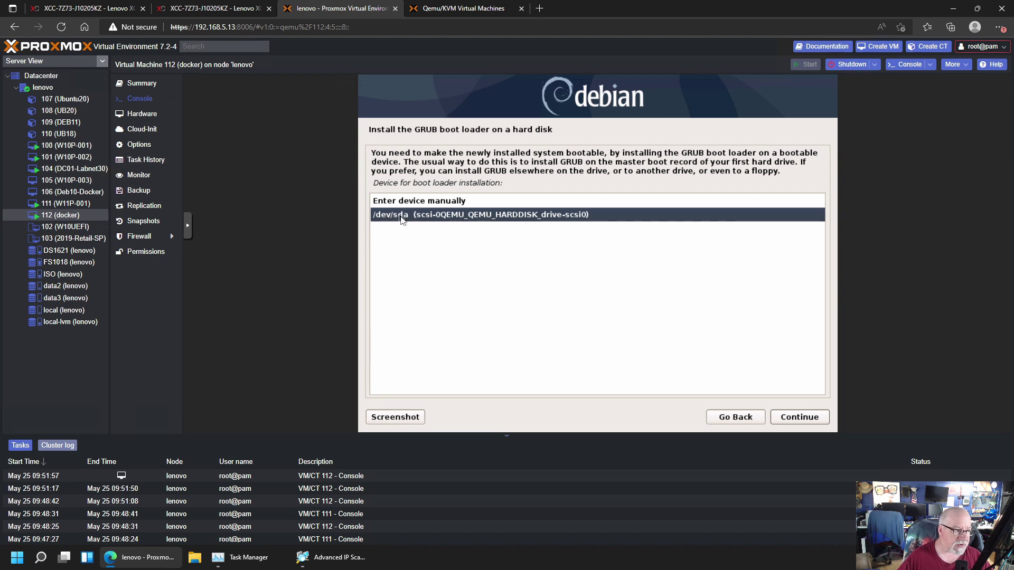
pyautogui.click(798, 417)
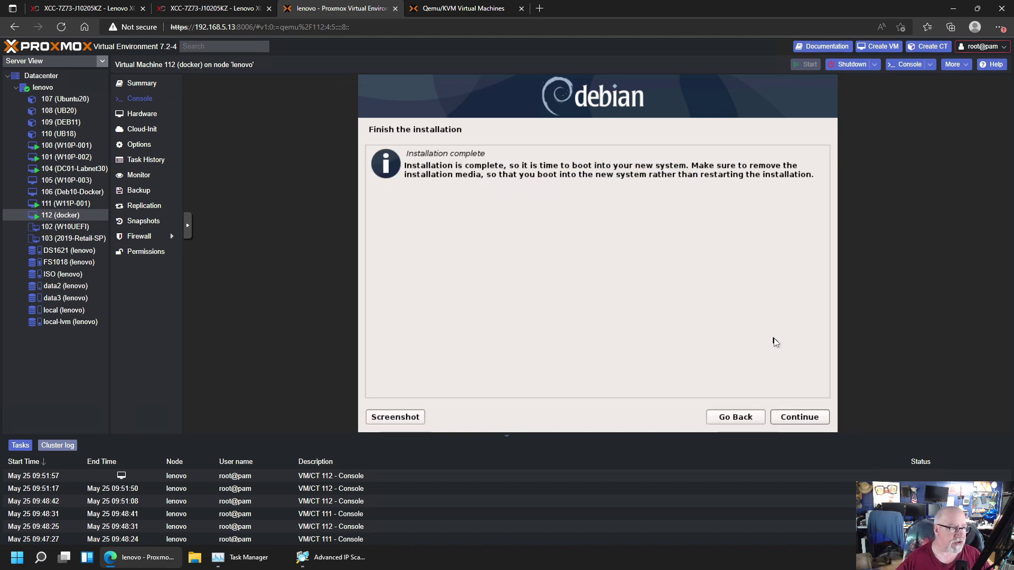
# Reboot into the installed Debian system and launch MATE Terminal from System Tools
pyautogui.click(797, 417)
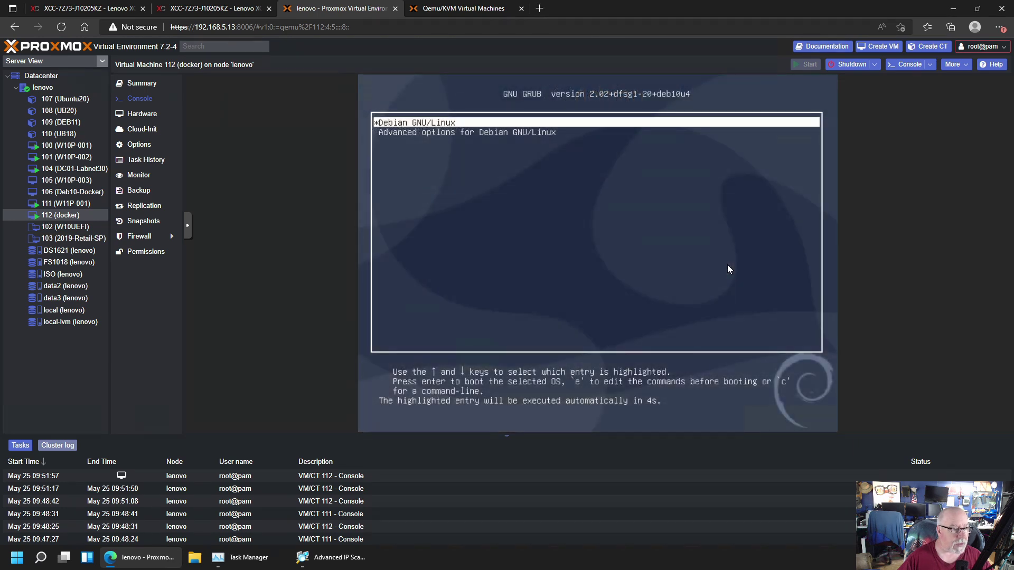
pyautogui.press('Return')
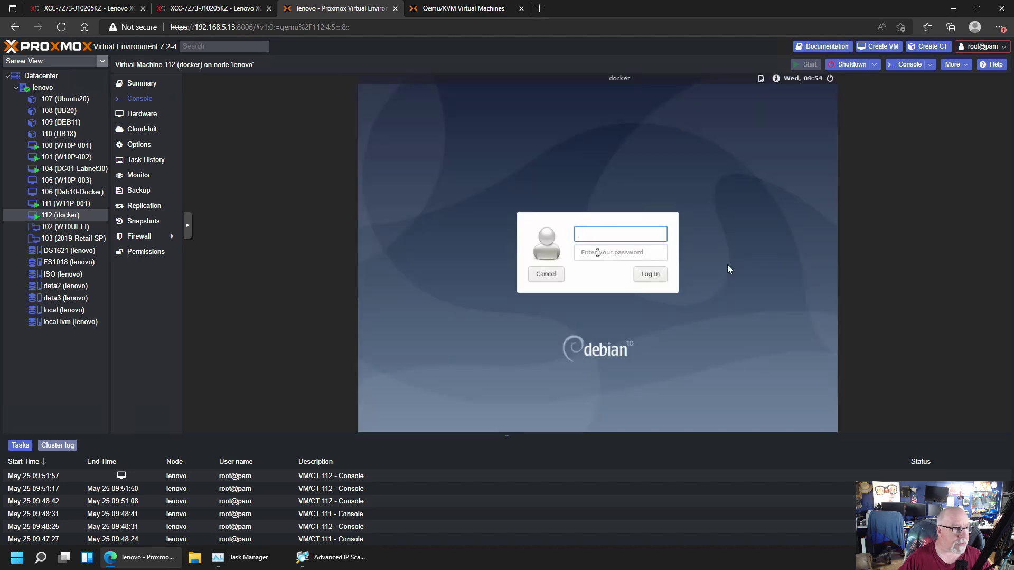
pyautogui.click(389, 80)
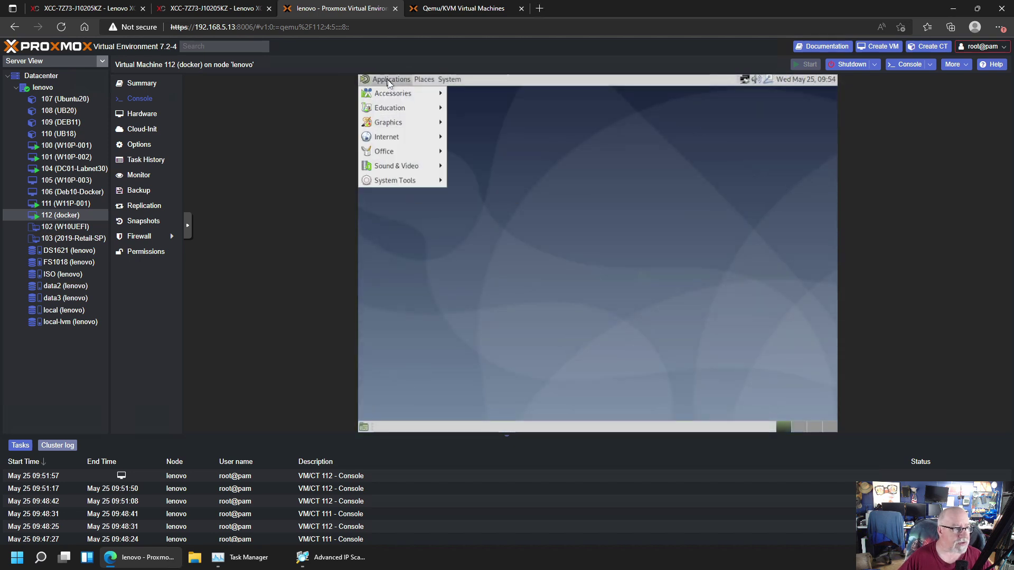
pyautogui.moveTo(388, 136)
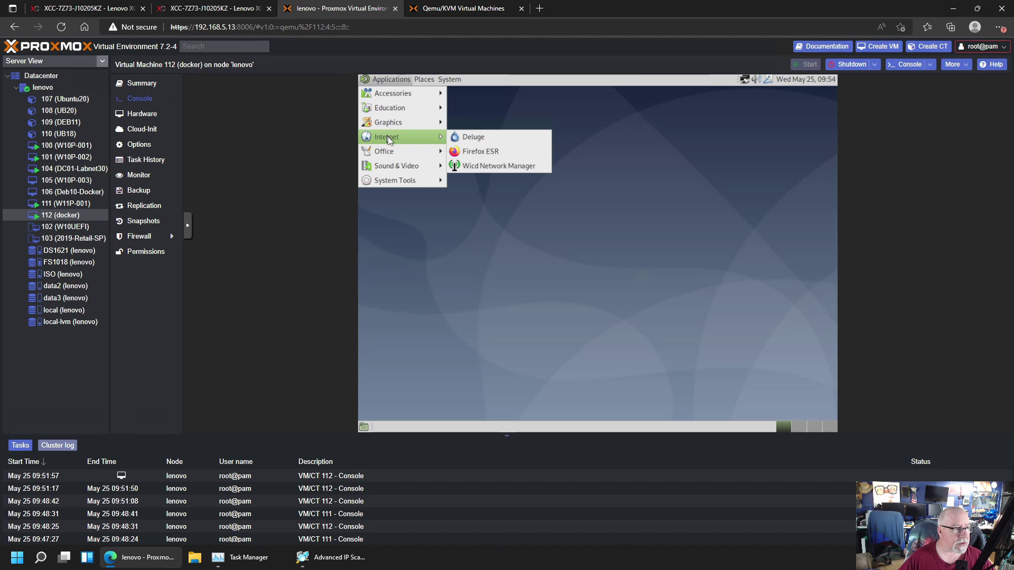
pyautogui.moveTo(395, 179)
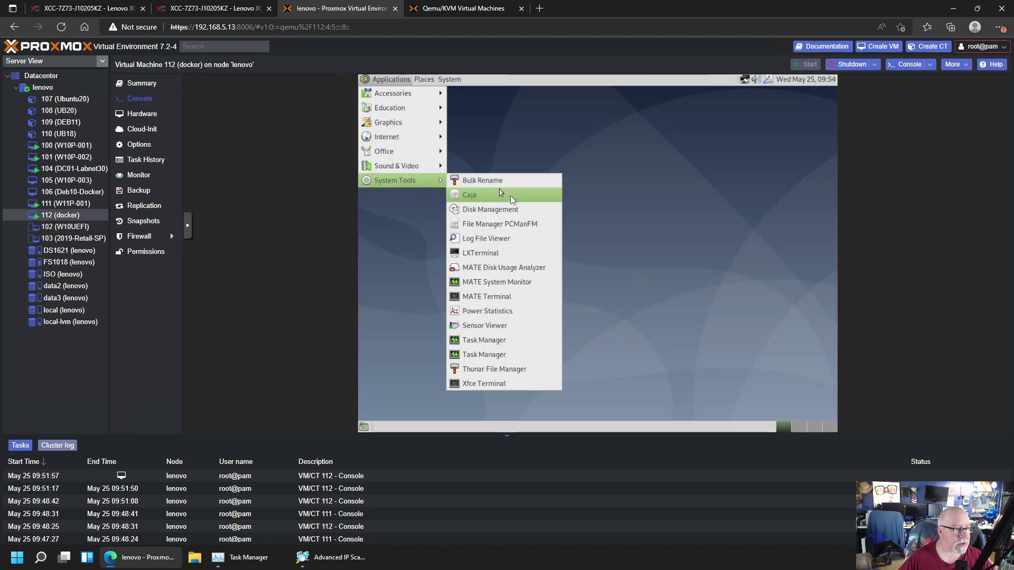
pyautogui.click(498, 298)
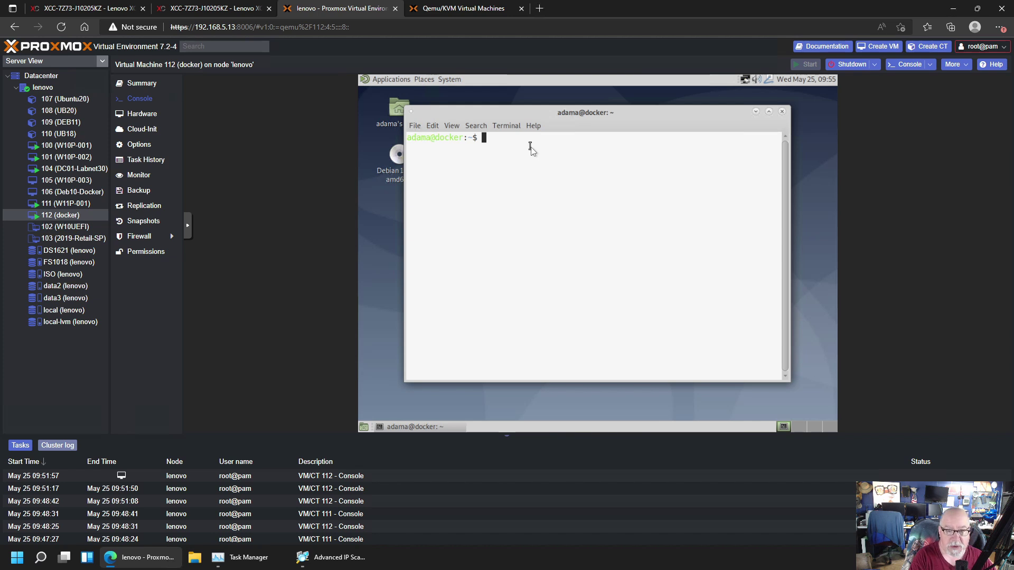
# Run 'sudo apt-get install qemu-guest-agent' and enter the user's password
pyautogui.write('sudfo')
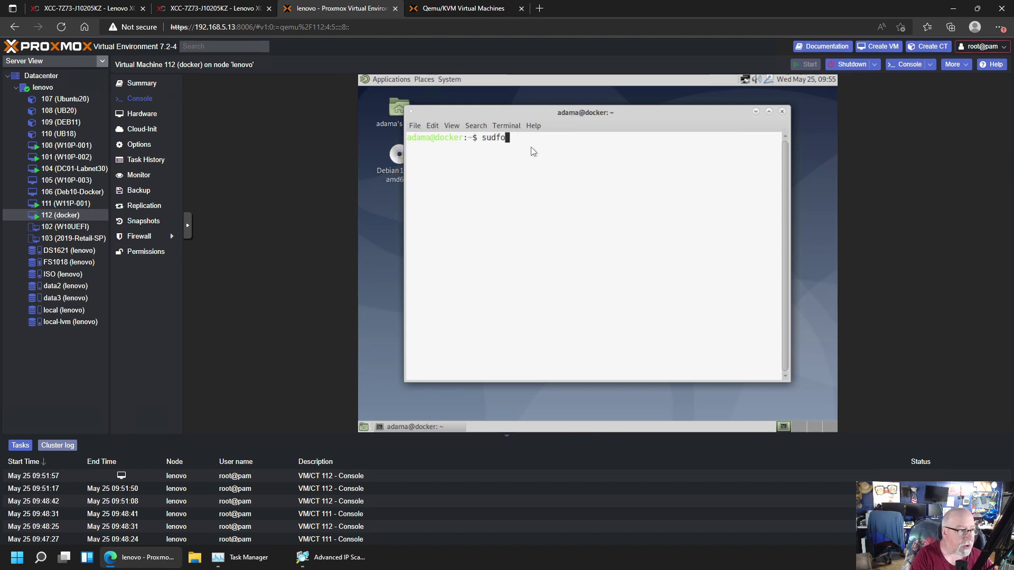
pyautogui.press('BackSpace')
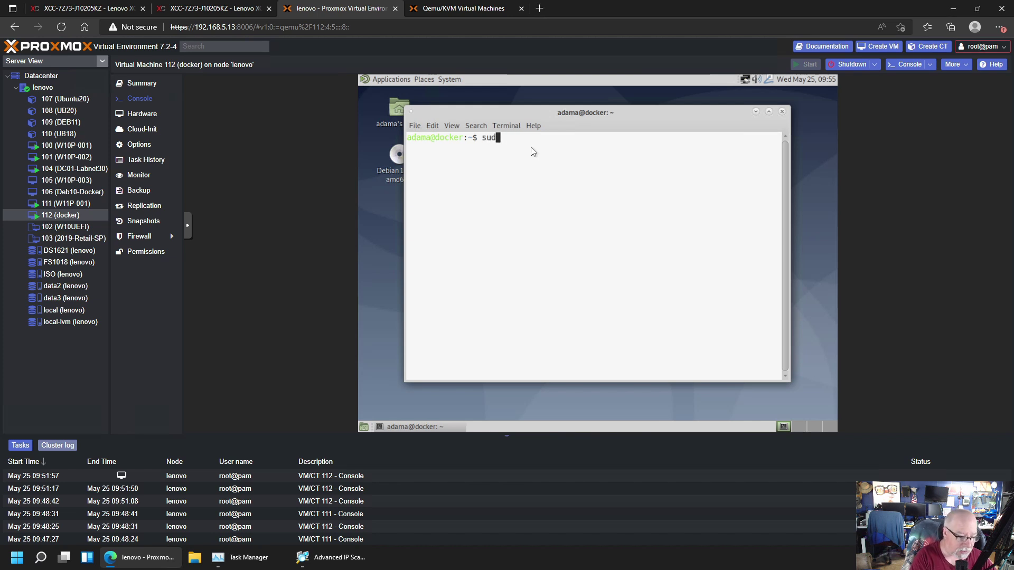
pyautogui.write('o apt-get in')
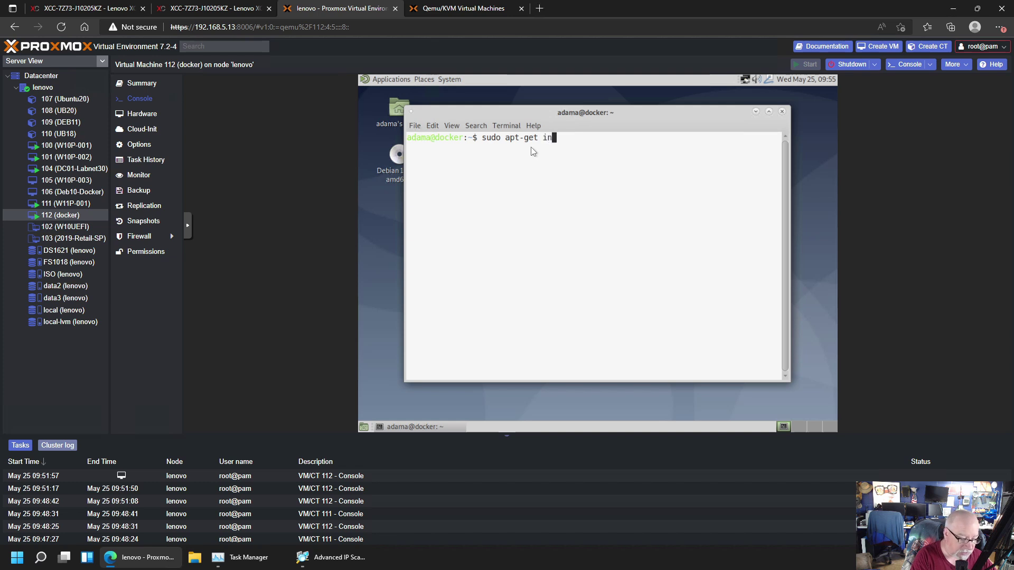
pyautogui.write('stall qem')
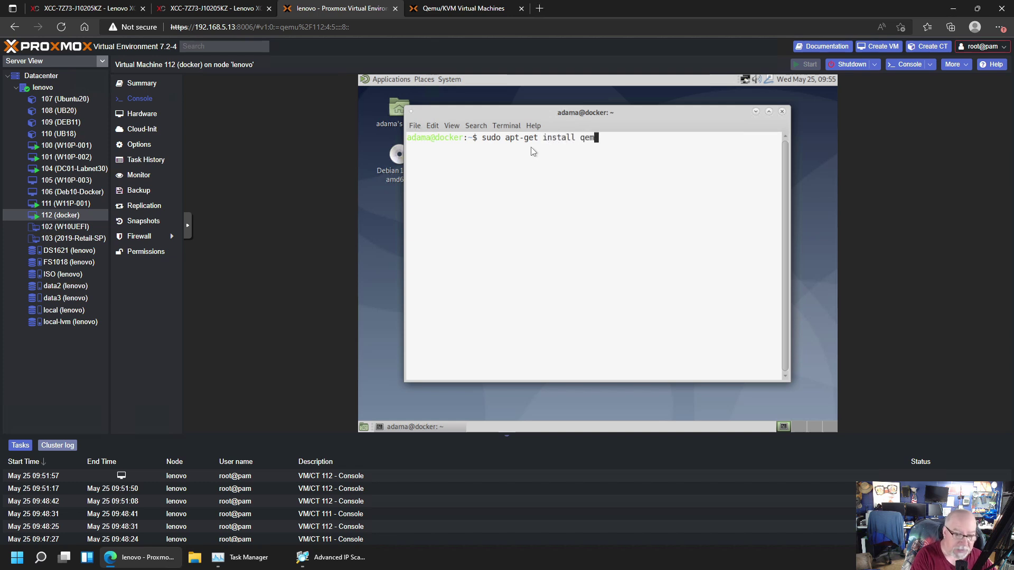
pyautogui.write('u-qu')
pyautogui.press('BackSpace')
pyautogui.press('BackSpace')
pyautogui.write('guest-')
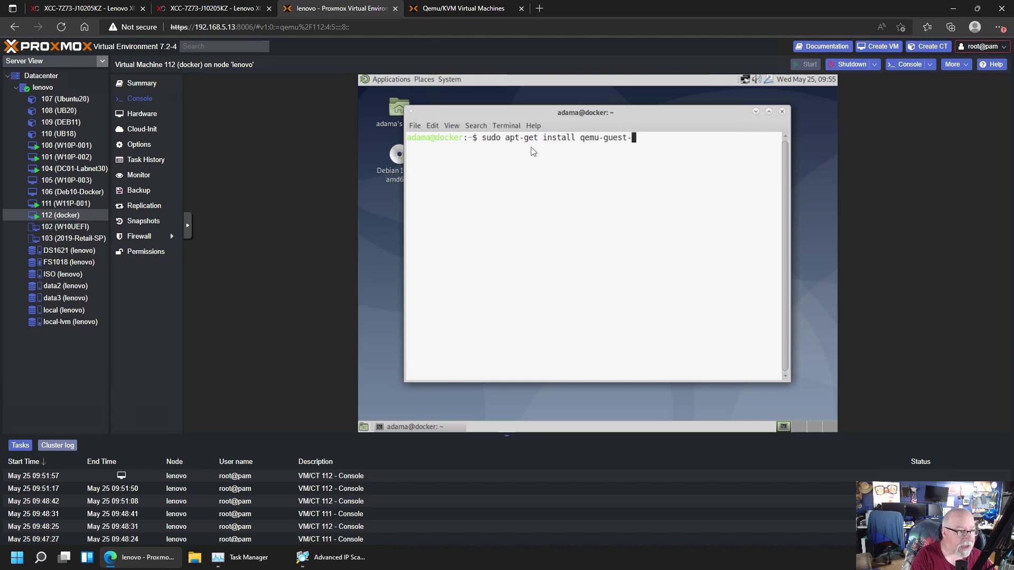
pyautogui.write('agent')
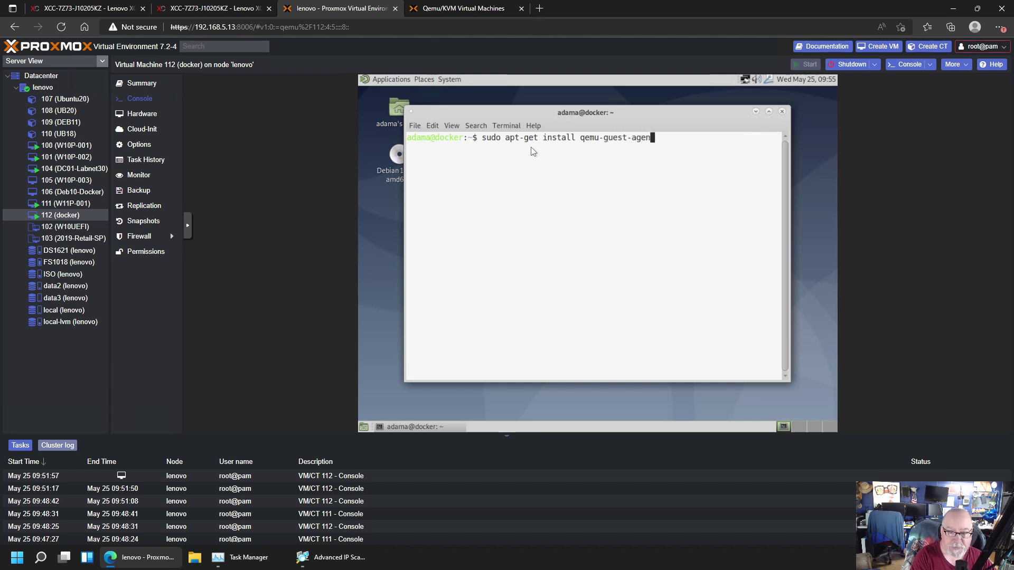
pyautogui.press('Return')
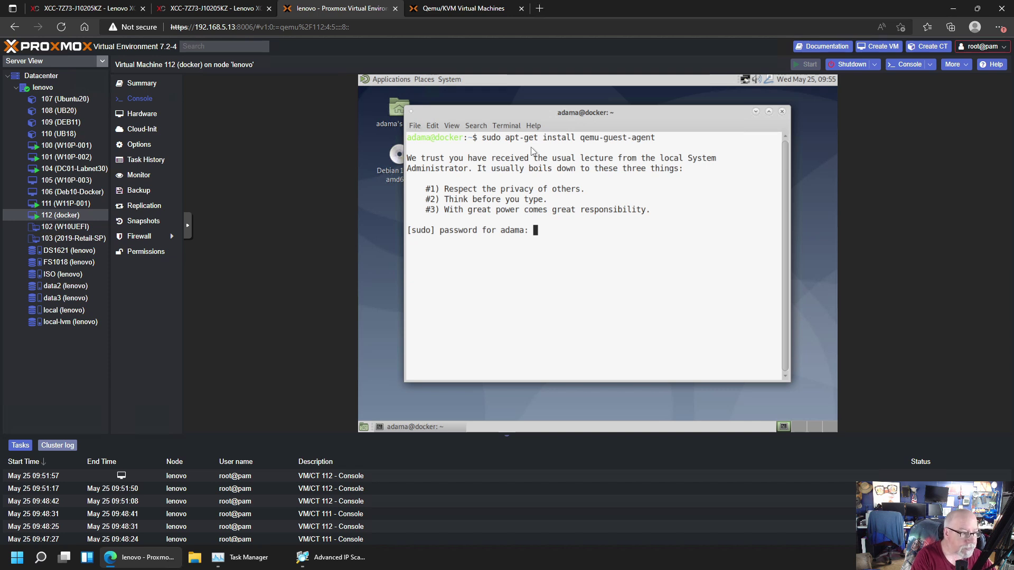
pyautogui.press('Return')
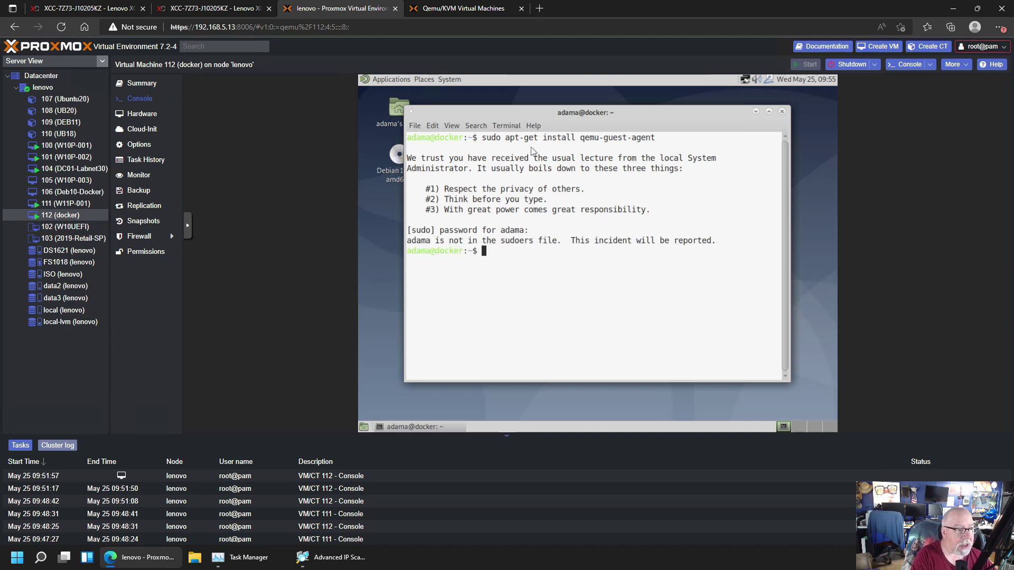
# Switch to root with 'su -' using the root password
pyautogui.write('su -')
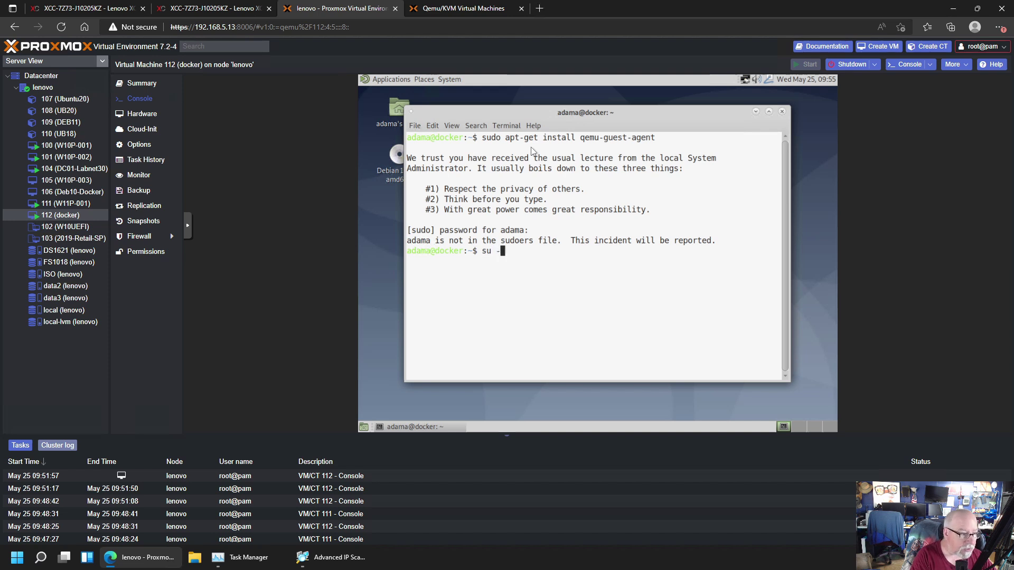
pyautogui.press('Return')
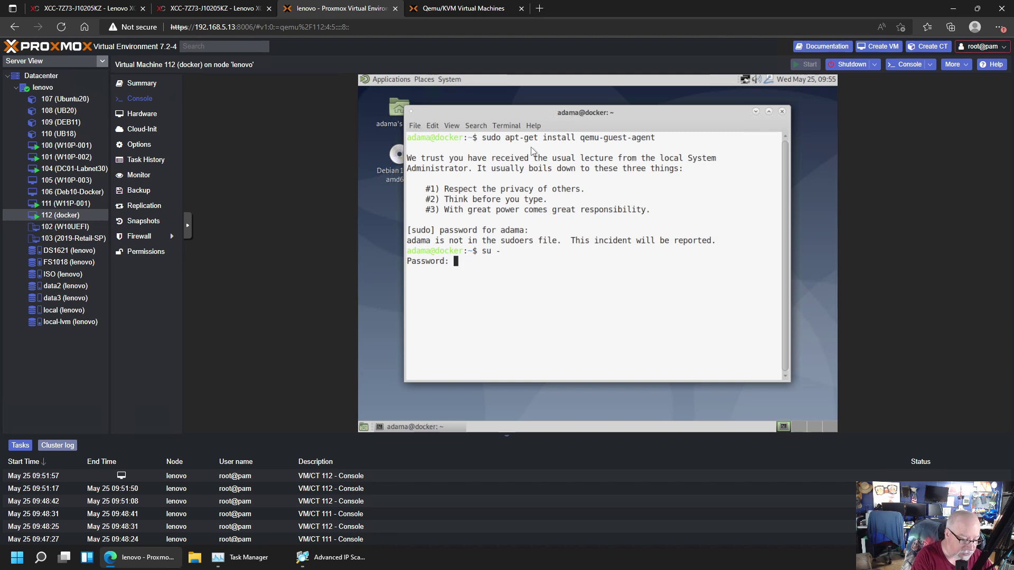
pyautogui.press('Return')
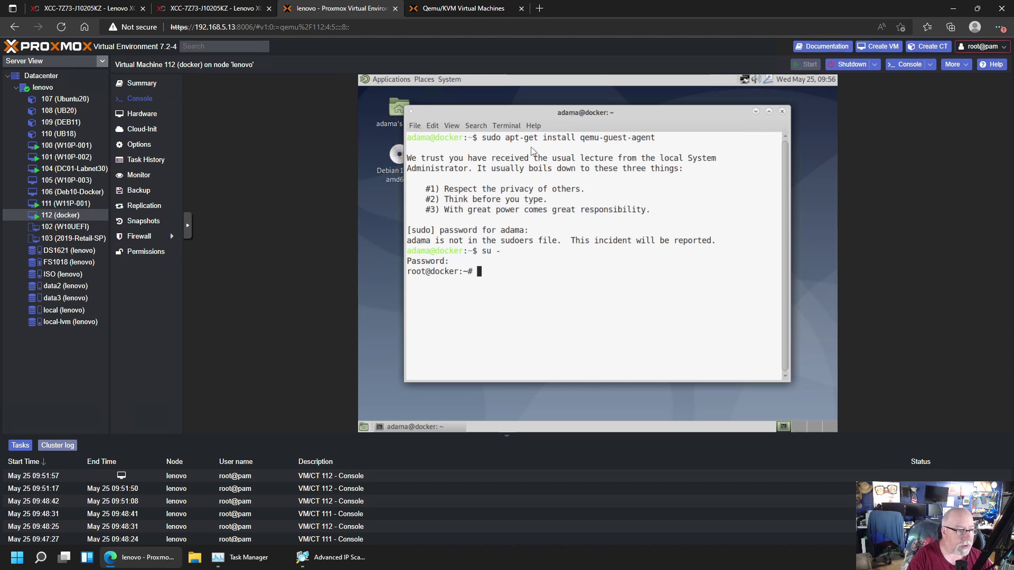
# Install qemu-guest-agent with apt-get as root, then exit the root shell
pyautogui.write('apt-get ')
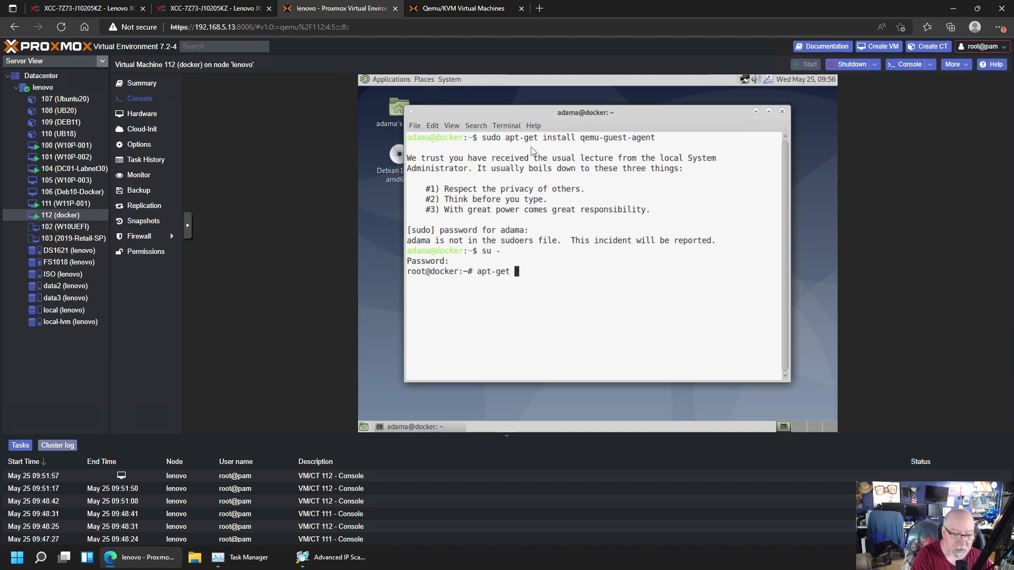
pyautogui.write('install ')
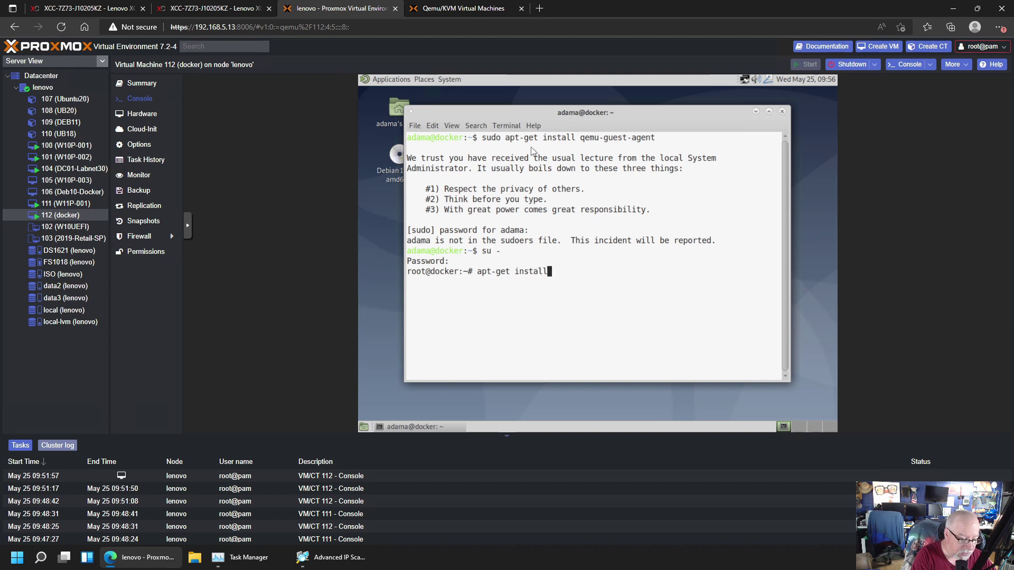
pyautogui.write('qemu-')
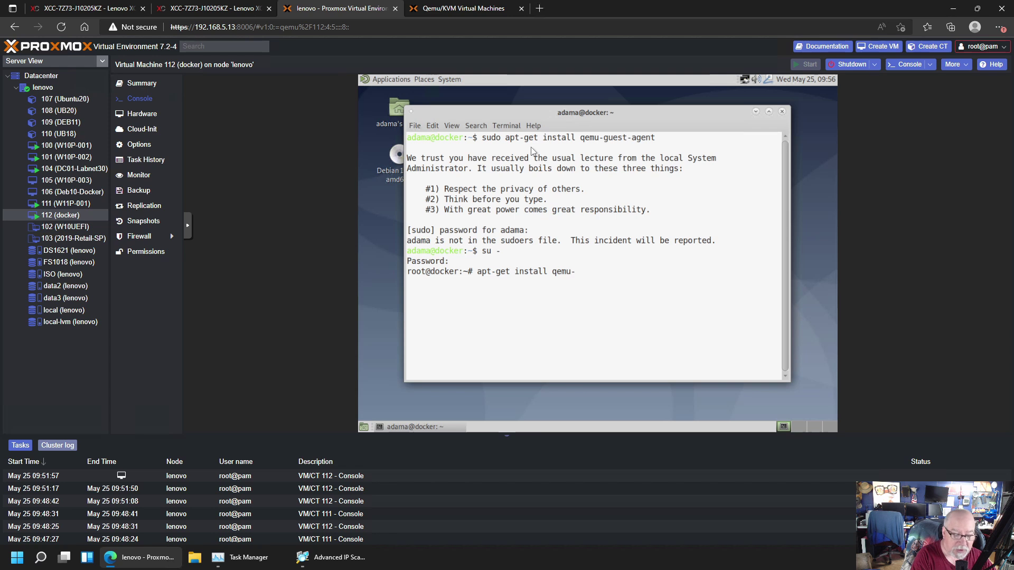
pyautogui.write('guest-')
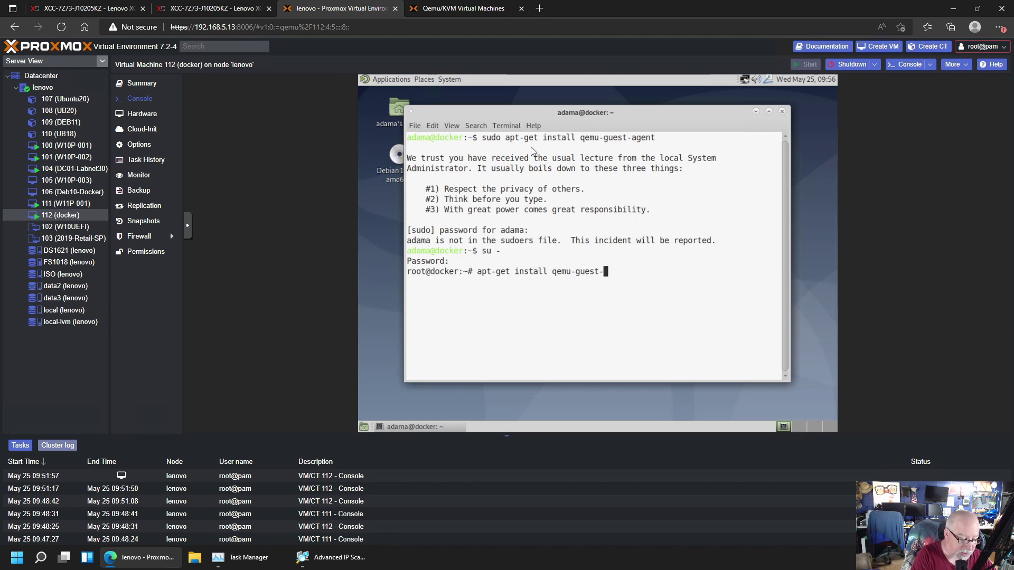
pyautogui.write('agent')
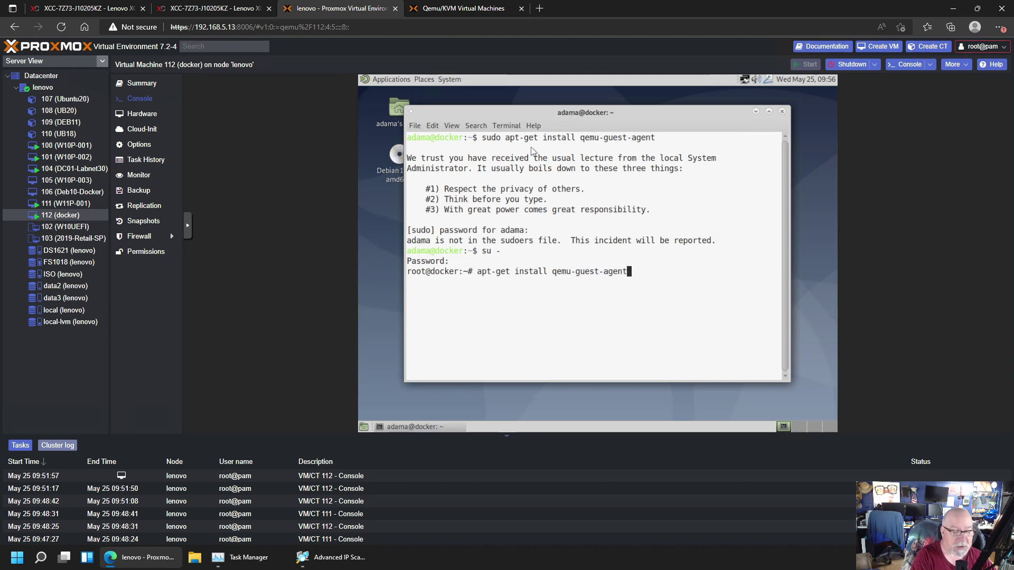
pyautogui.press('Return')
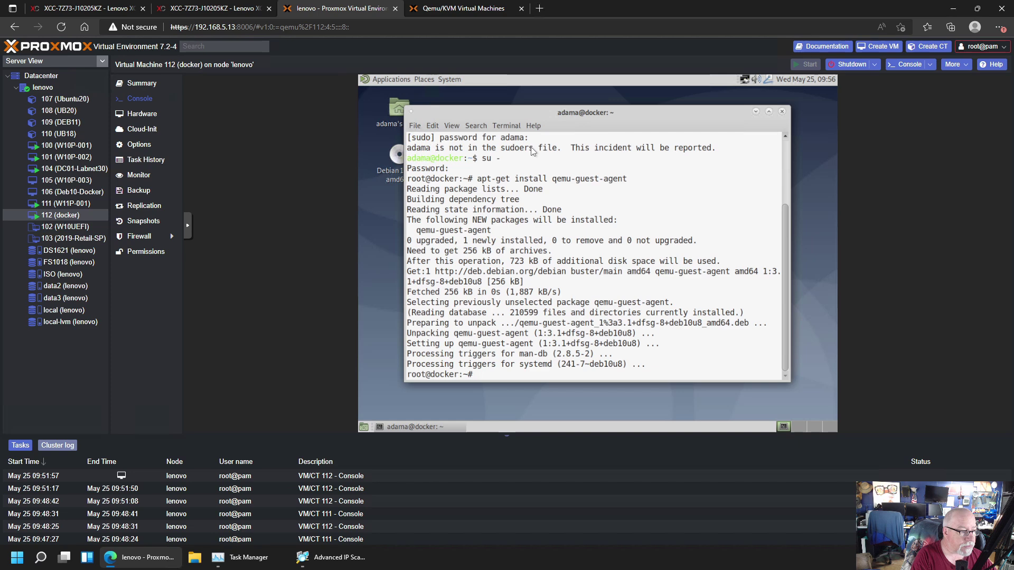
pyautogui.write('exit')
pyautogui.press('Return')
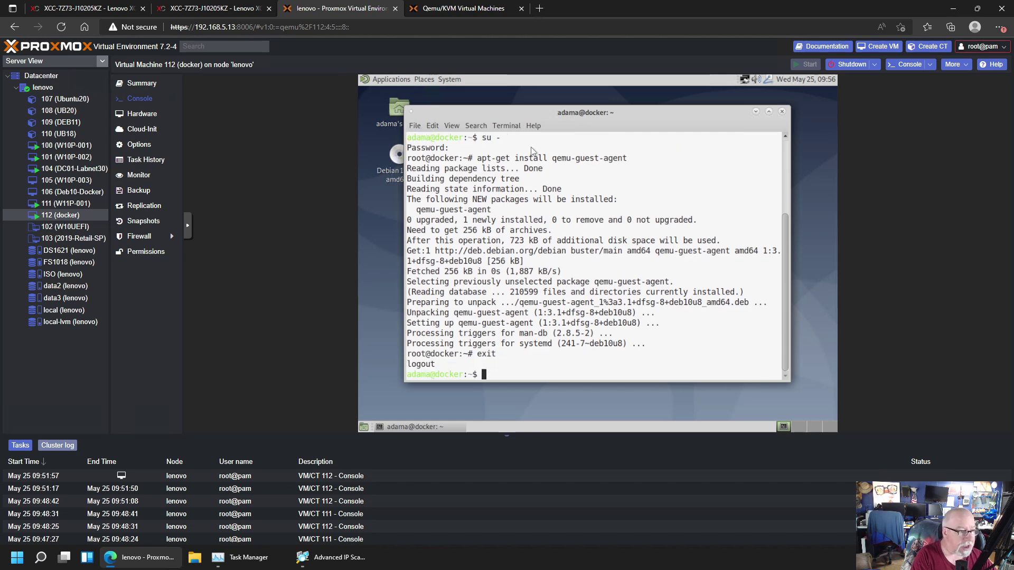
# Close the terminal and restart the docker VM via System > Shut Down > Restart
pyautogui.write('exit')
pyautogui.press('Return')
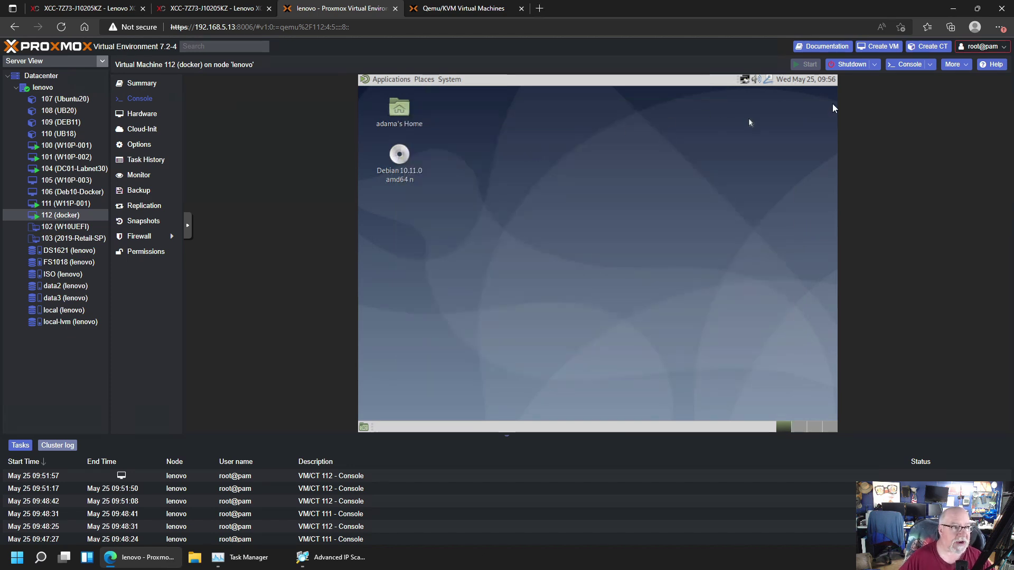
pyautogui.click(451, 81)
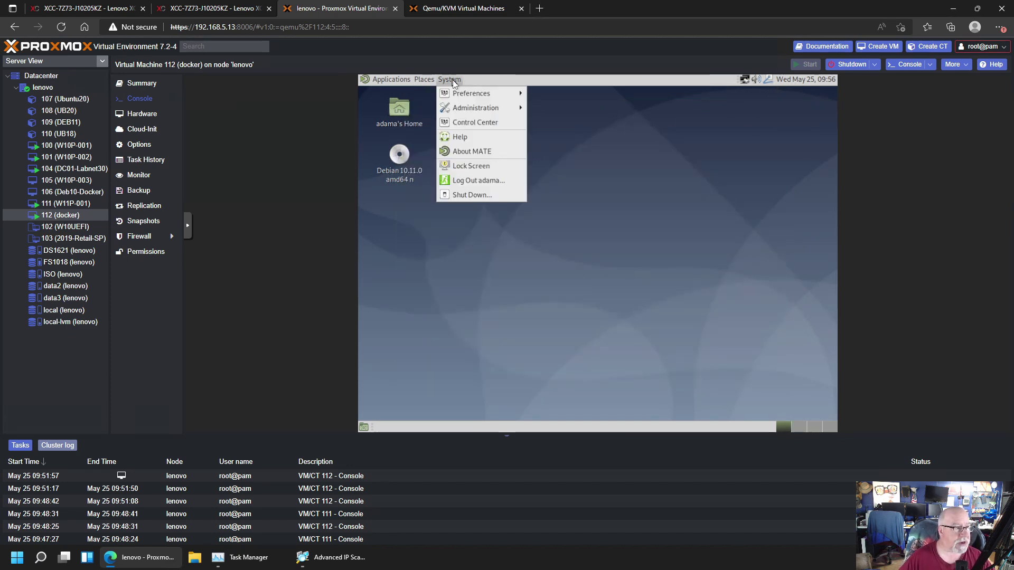
pyautogui.click(479, 195)
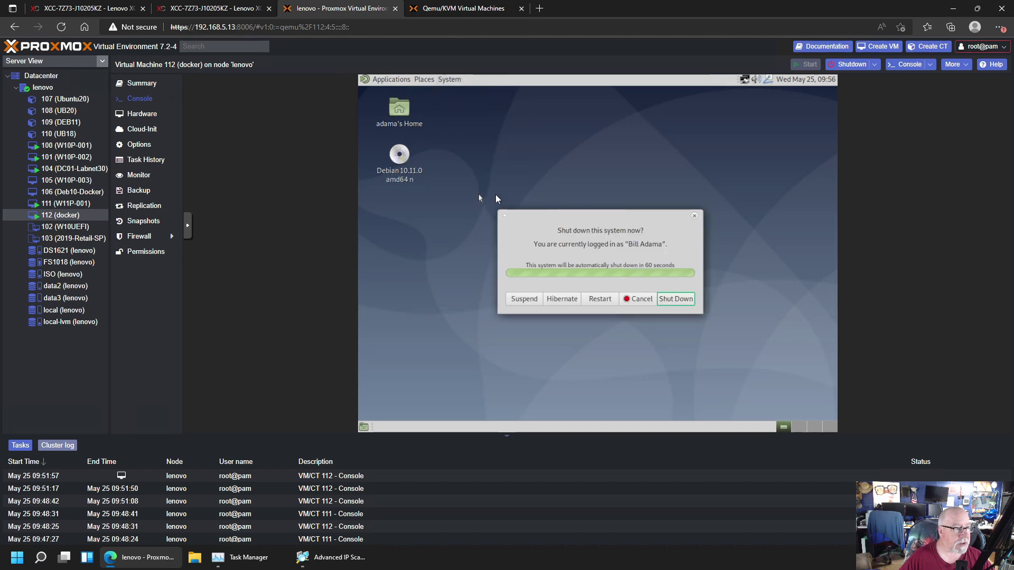
pyautogui.click(603, 298)
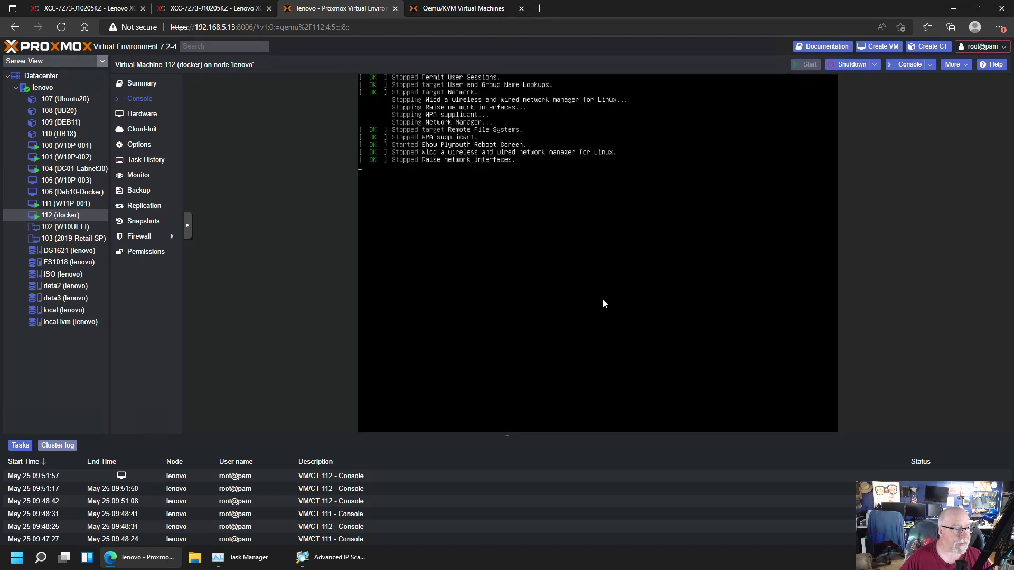
# Verify QEMU Guest Agent is enabled and the Summary shows IP 192.168.30.29
pyautogui.click(149, 90)
pyautogui.click(143, 149)
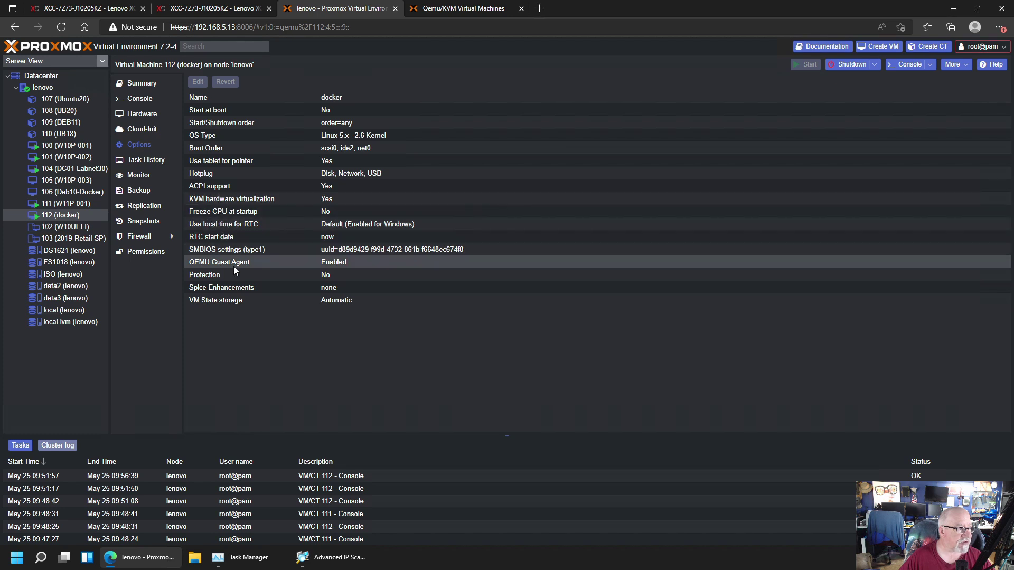
pyautogui.click(151, 89)
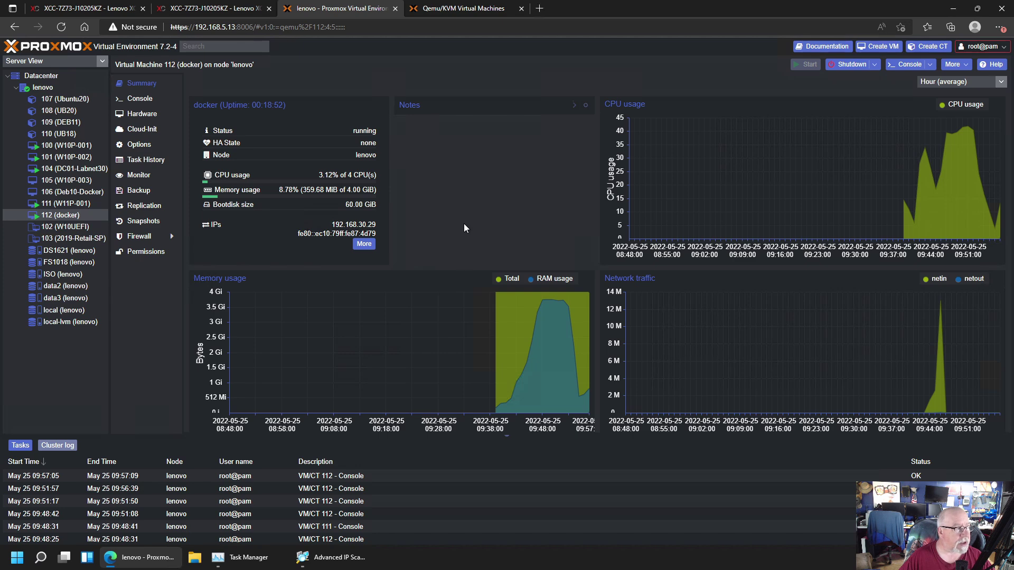
# Sign into the docker VM's console with an Xfce Session using the user's username and password
pyautogui.click(148, 99)
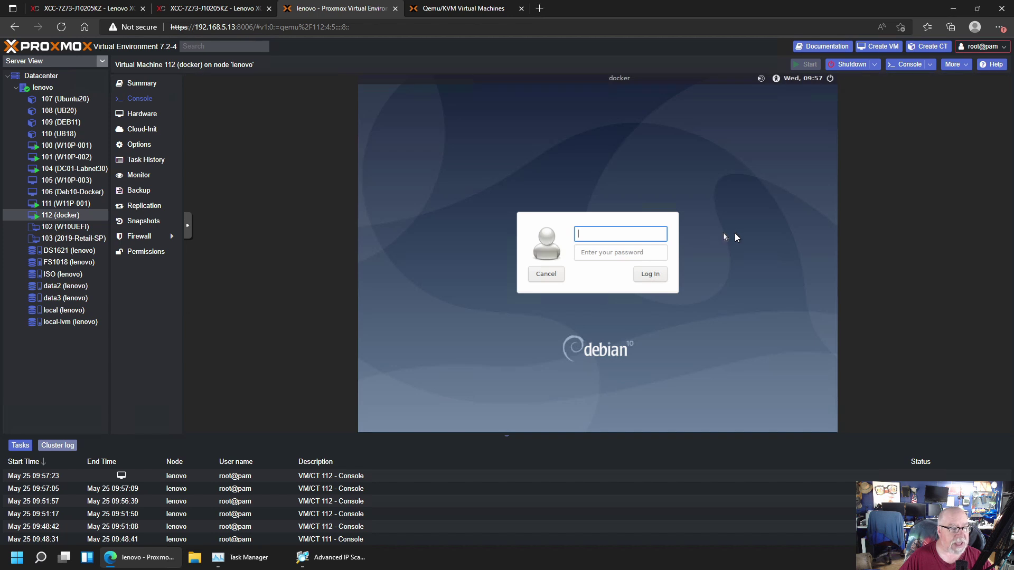
pyautogui.click(776, 80)
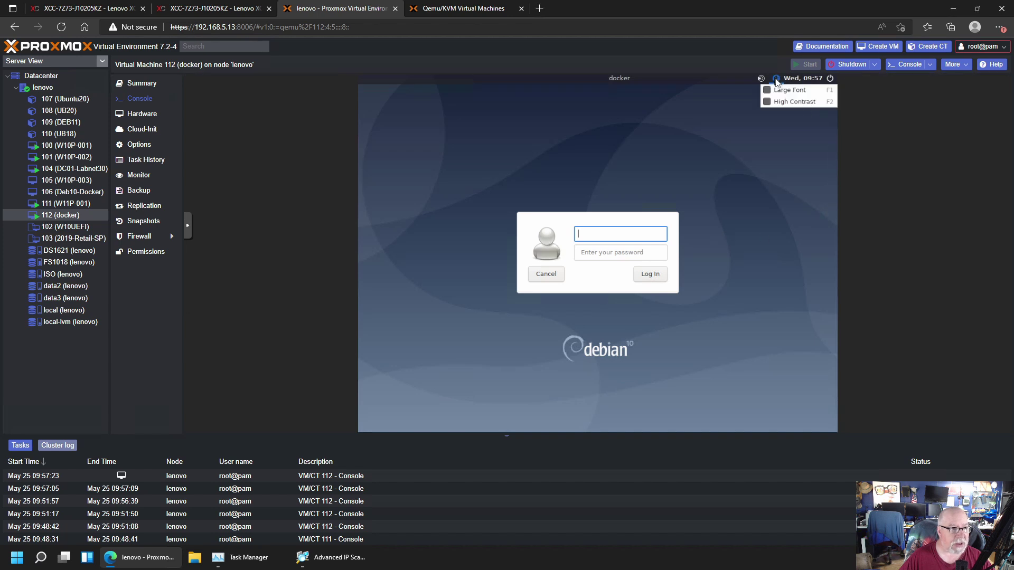
pyautogui.click(761, 80)
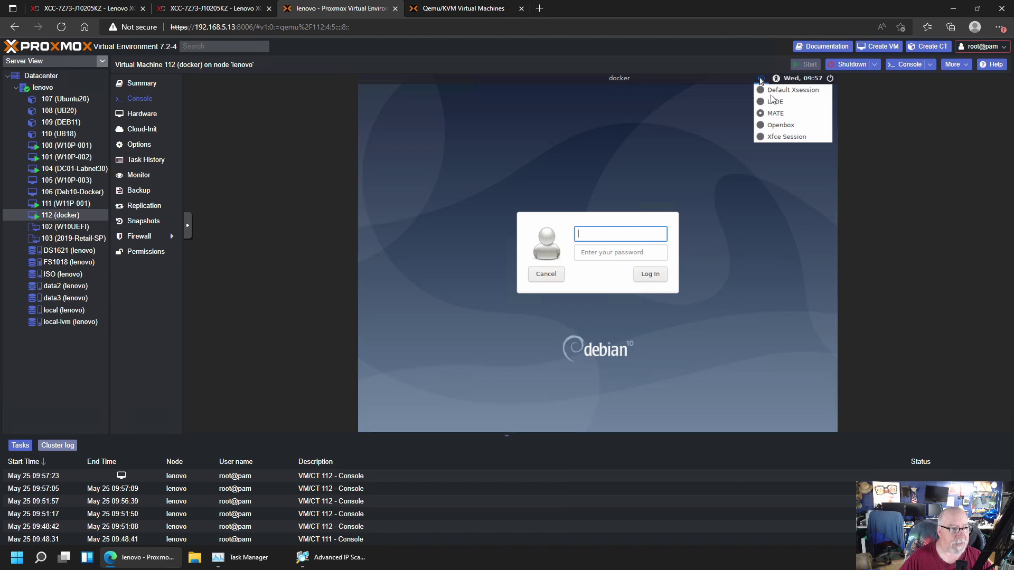
pyautogui.click(772, 137)
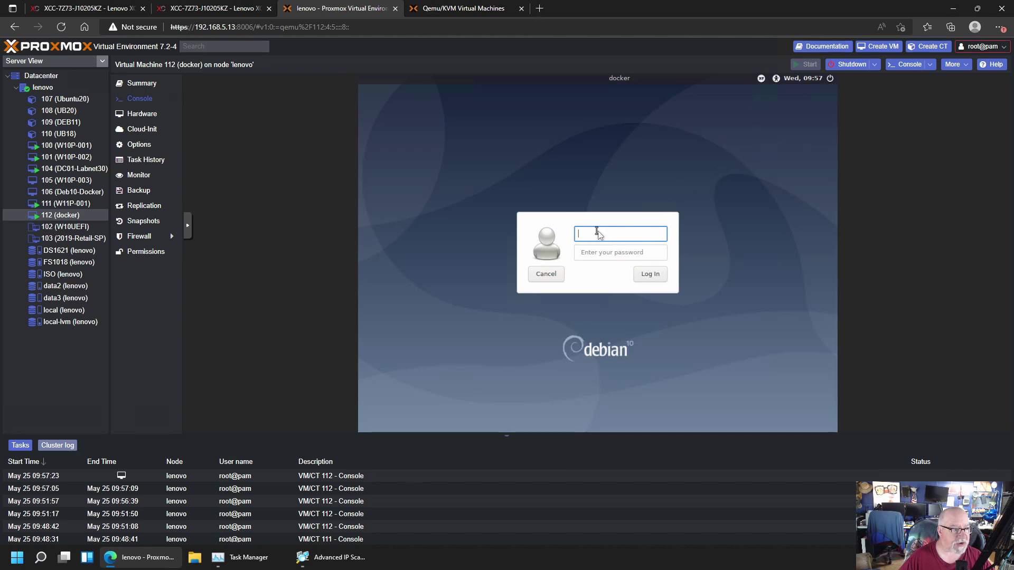
pyautogui.write('adame')
pyautogui.press('Tab')
pyautogui.write('••••')
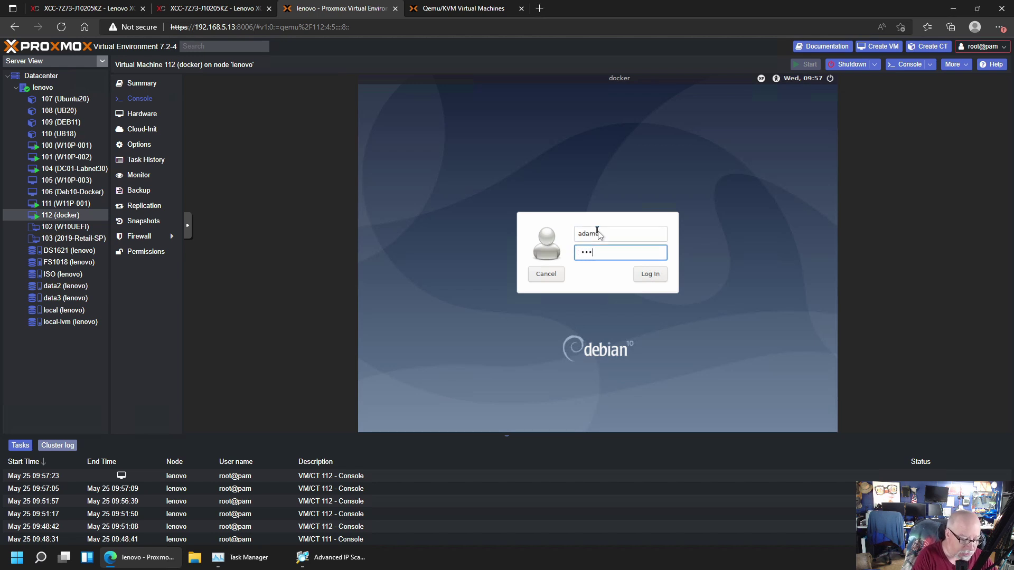
pyautogui.write('•••••••')
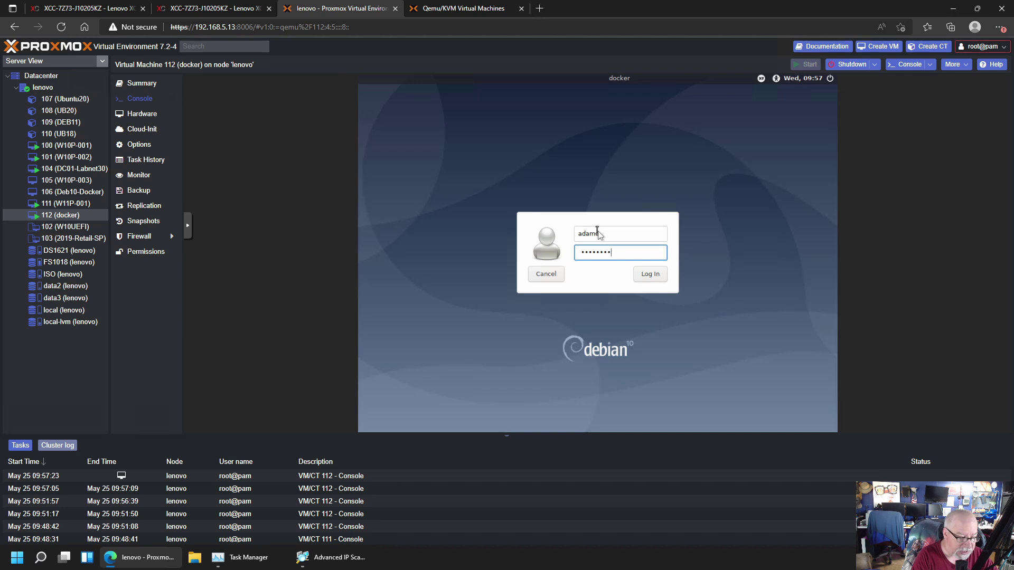
pyautogui.write('••')
pyautogui.press('Return')
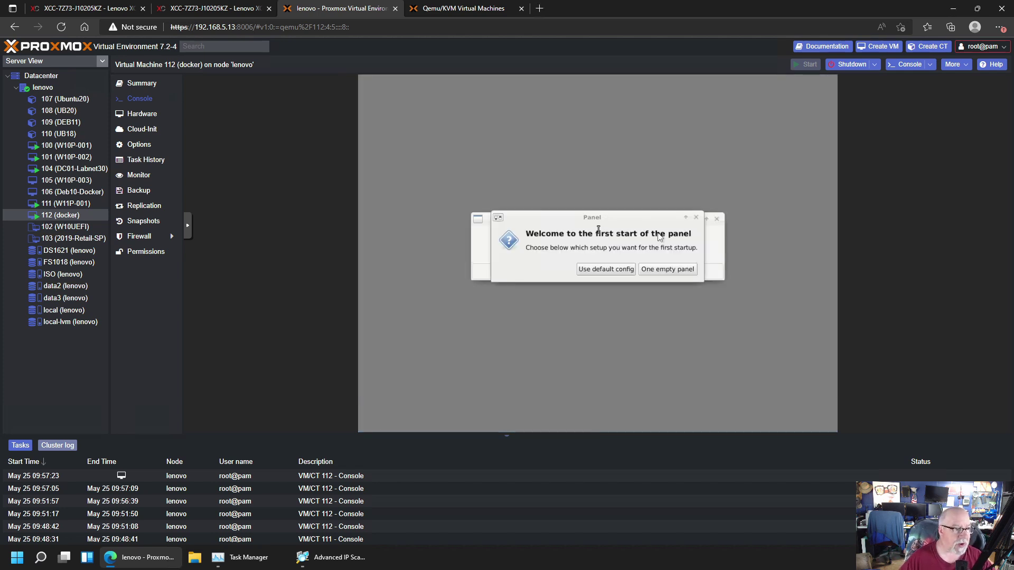
# Accept the default Xfce panel layout and let ClipIt save clipboard history
pyautogui.click(606, 270)
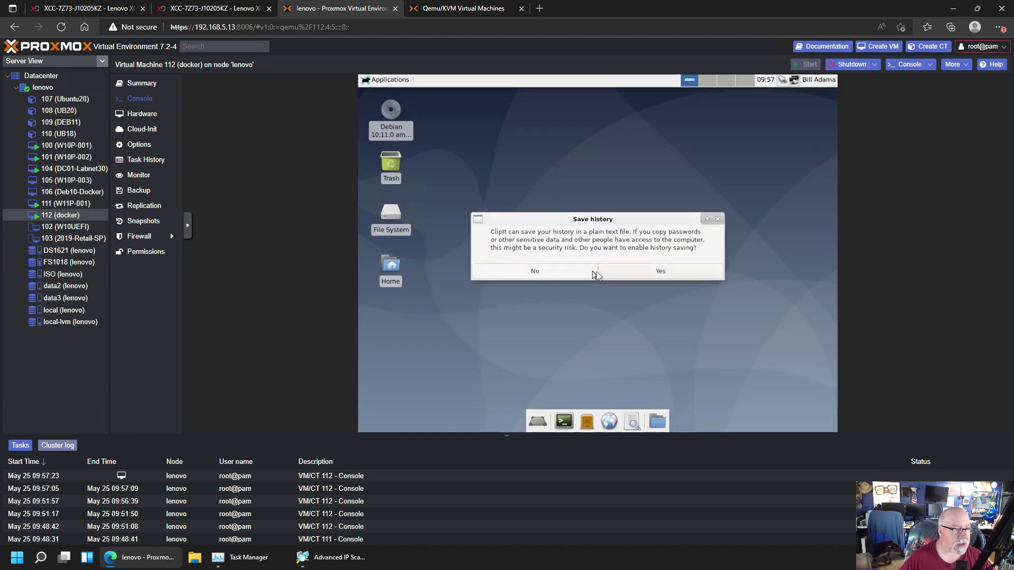
pyautogui.click(640, 273)
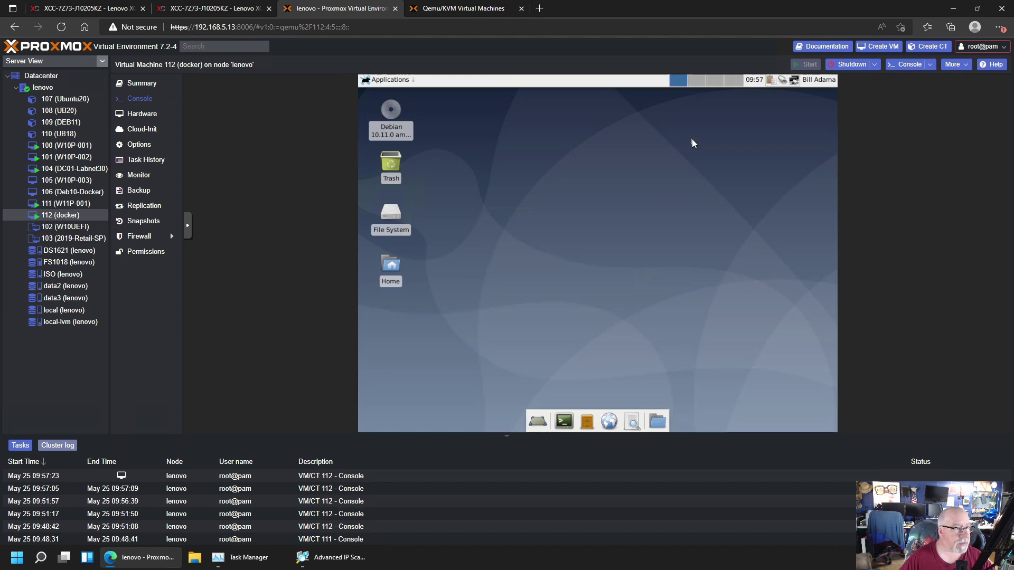
pyautogui.click(390, 81)
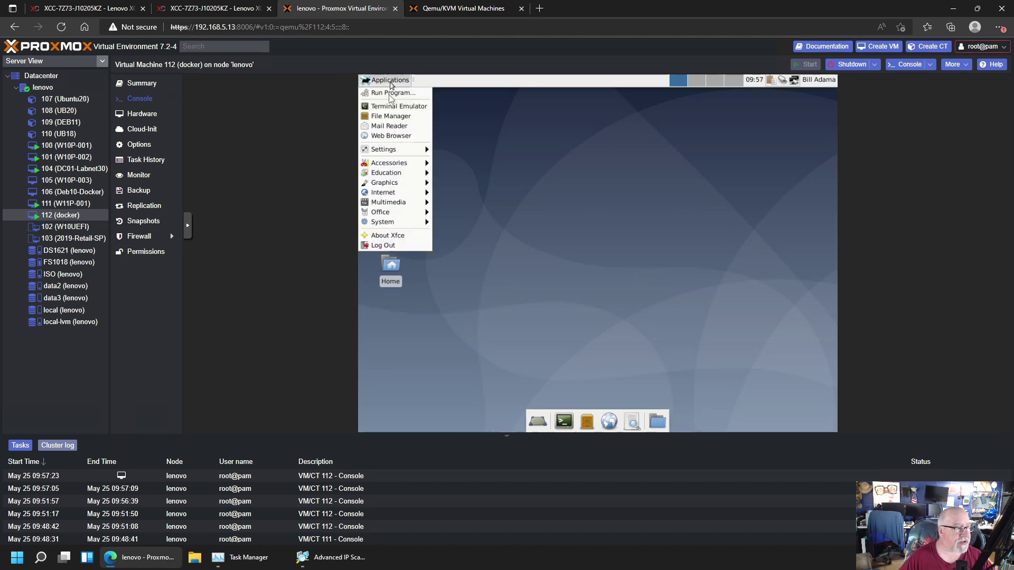
pyautogui.moveTo(403, 152)
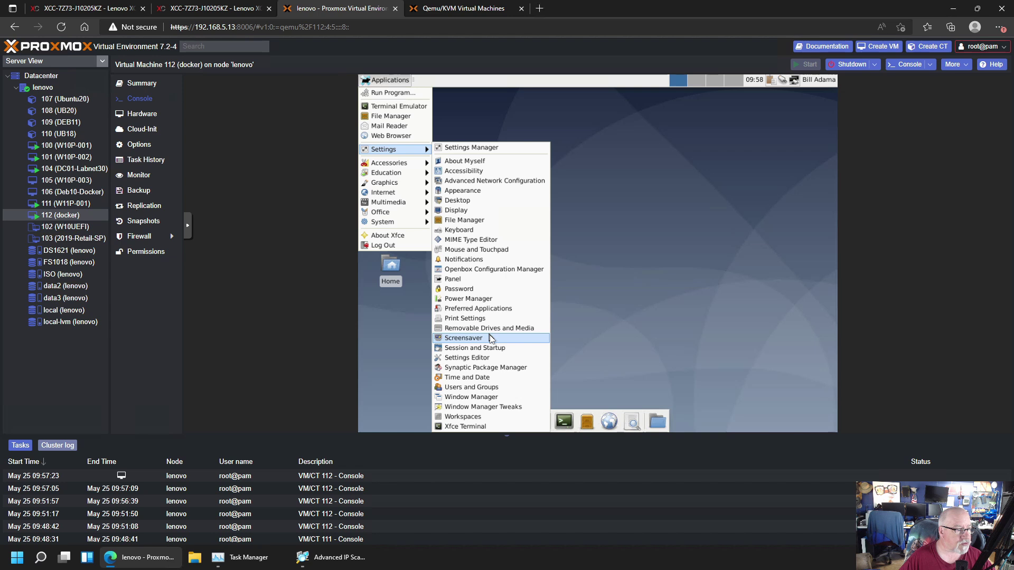
# Edit Wired connection 1 and switch its IPv4 addressing method to Manual
pyautogui.click(496, 182)
pyautogui.click(504, 200)
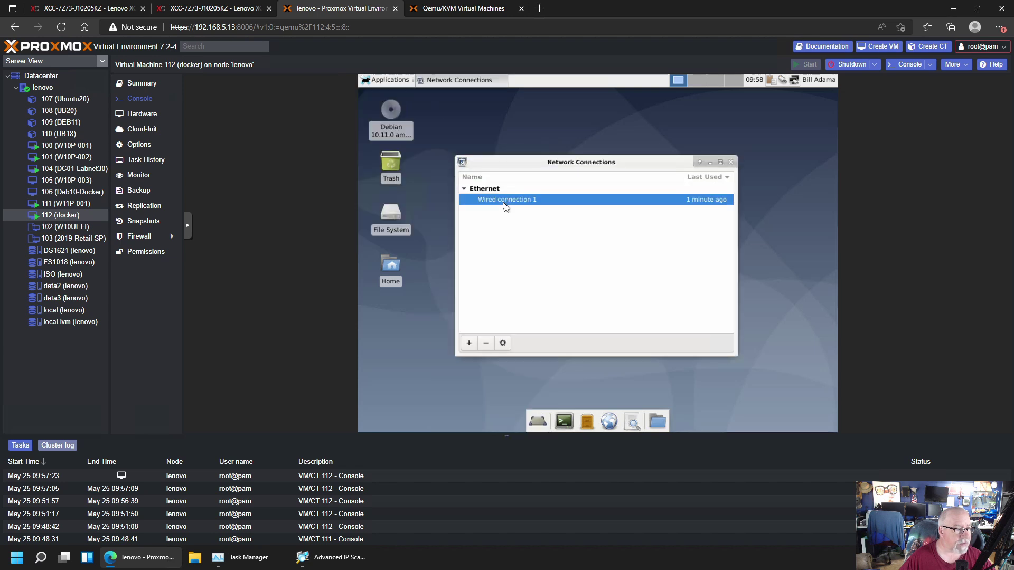
pyautogui.doubleClick(533, 203)
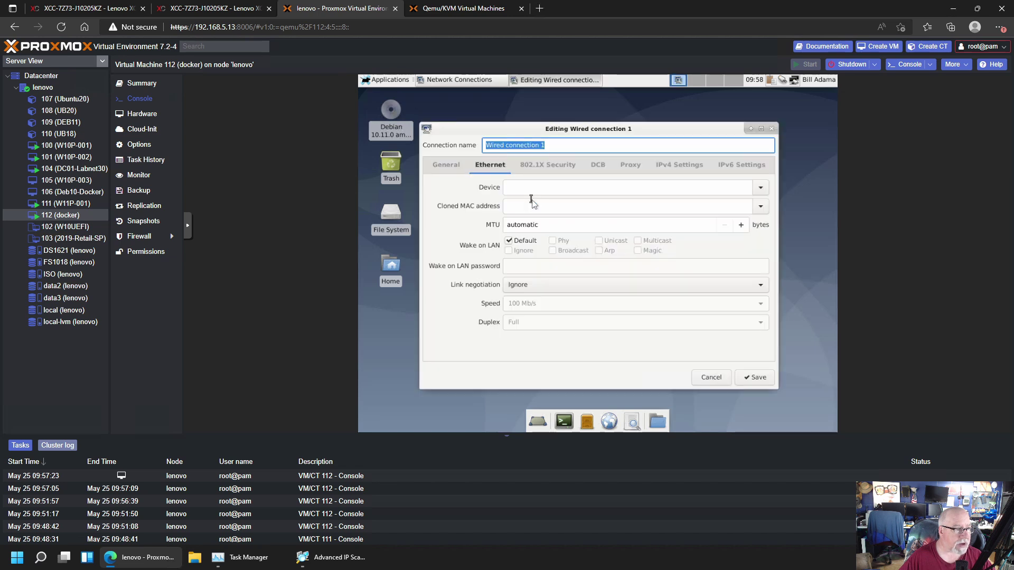
pyautogui.click(667, 166)
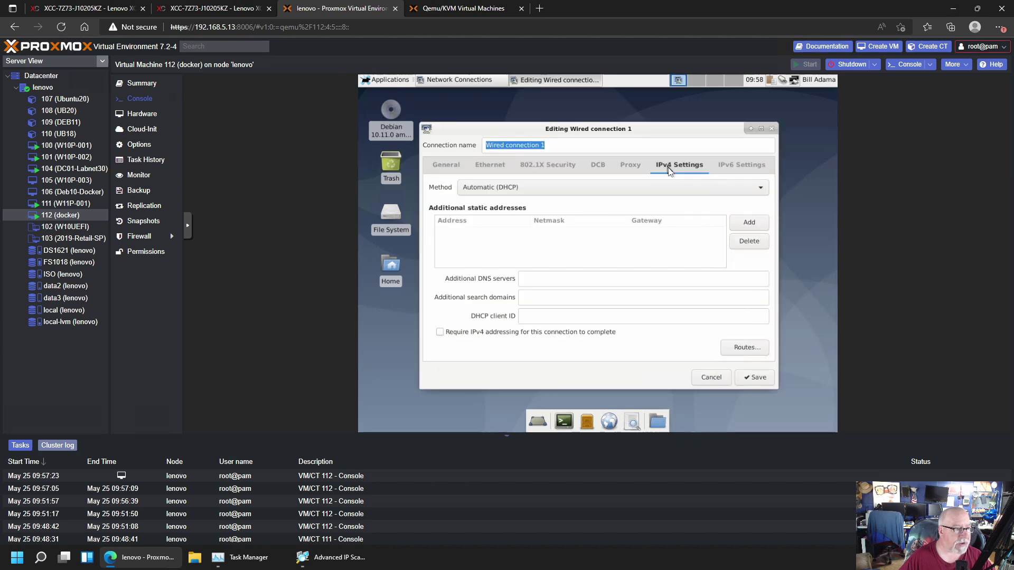
pyautogui.click(513, 190)
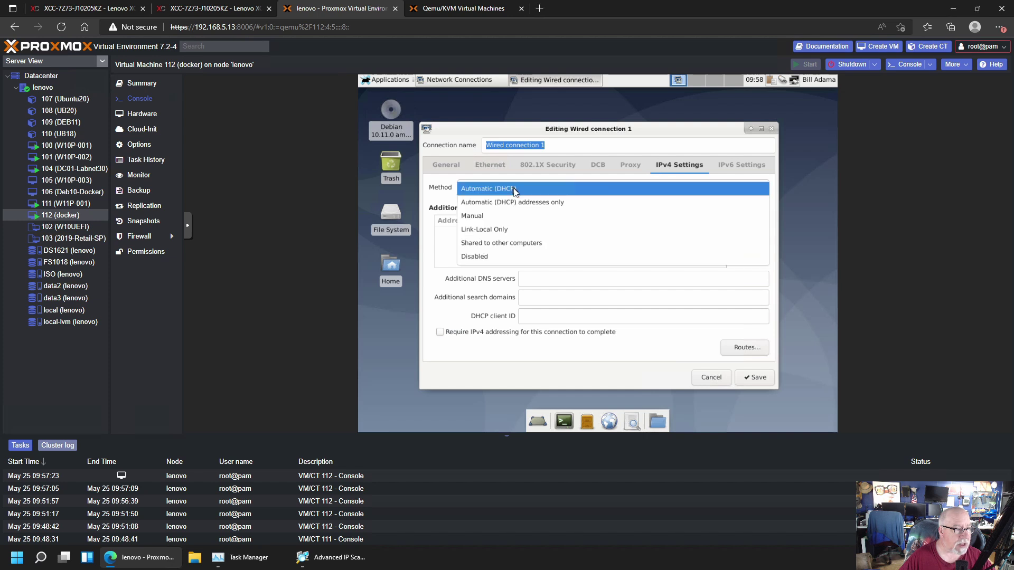
pyautogui.click(499, 223)
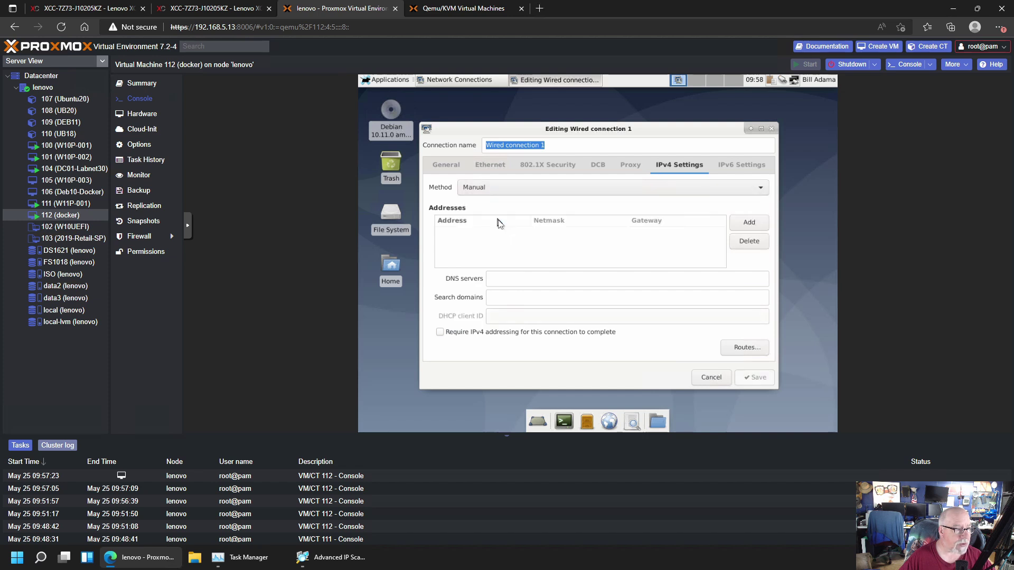
# Enter address 192.168.30.26/24, gateway 192.168.30.254, DNS 192.168.30.1, search domain labnet30.local, and save
pyautogui.click(750, 224)
pyautogui.write('192.168.1')
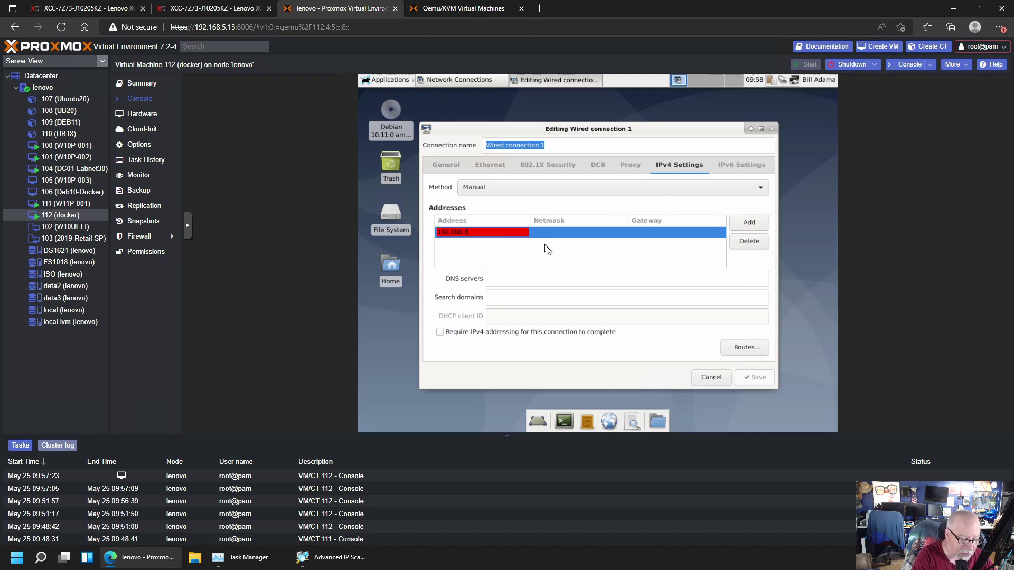
pyautogui.write('0.')
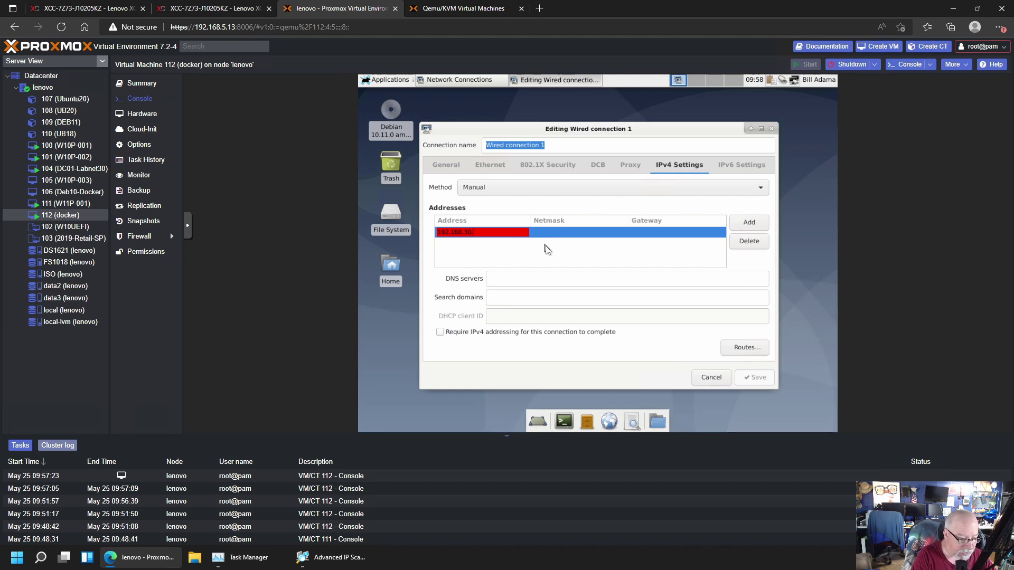
pyautogui.write('26')
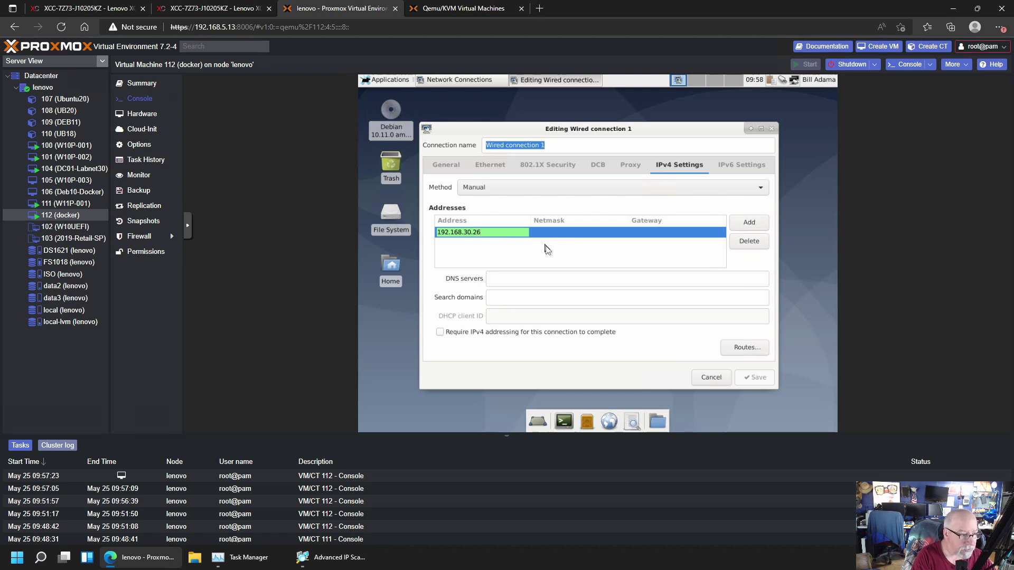
pyautogui.press('Tab')
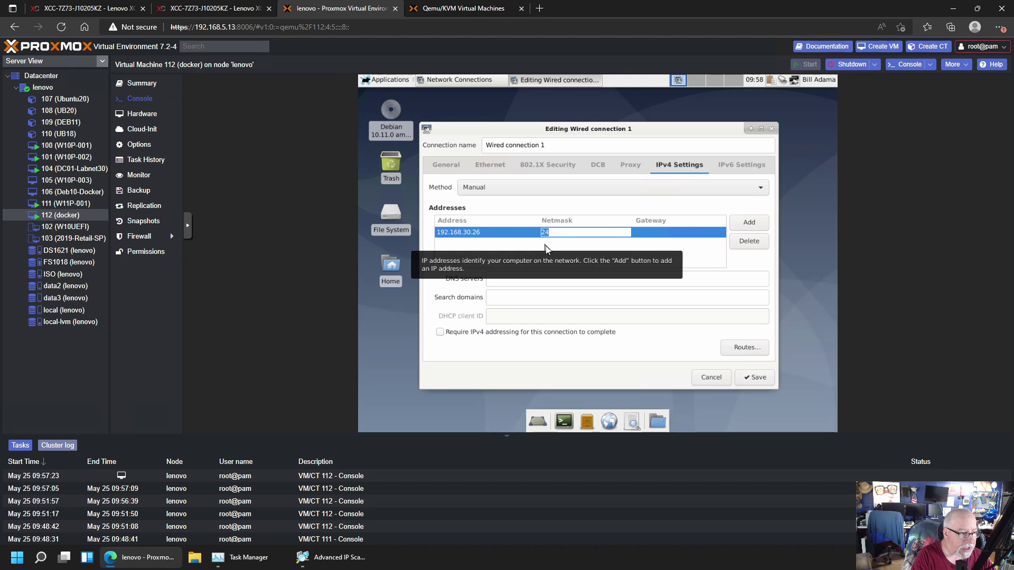
pyautogui.press('Tab')
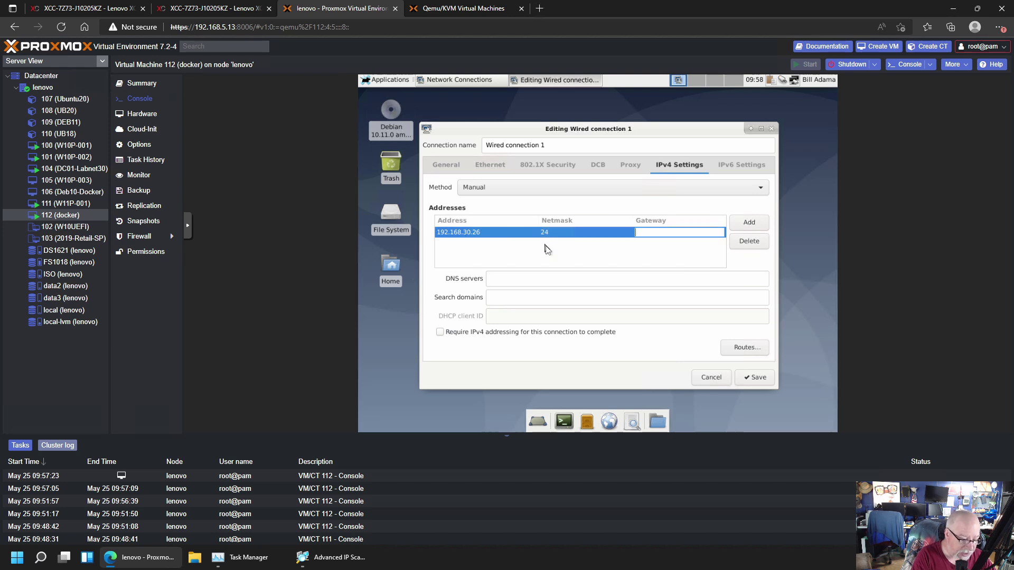
pyautogui.write('192.168.30.')
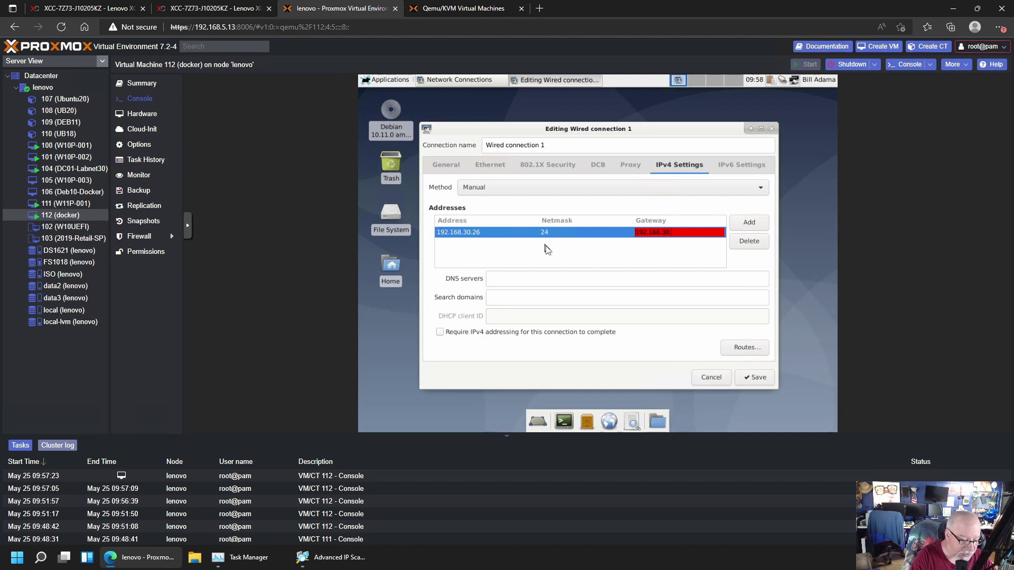
pyautogui.write('254')
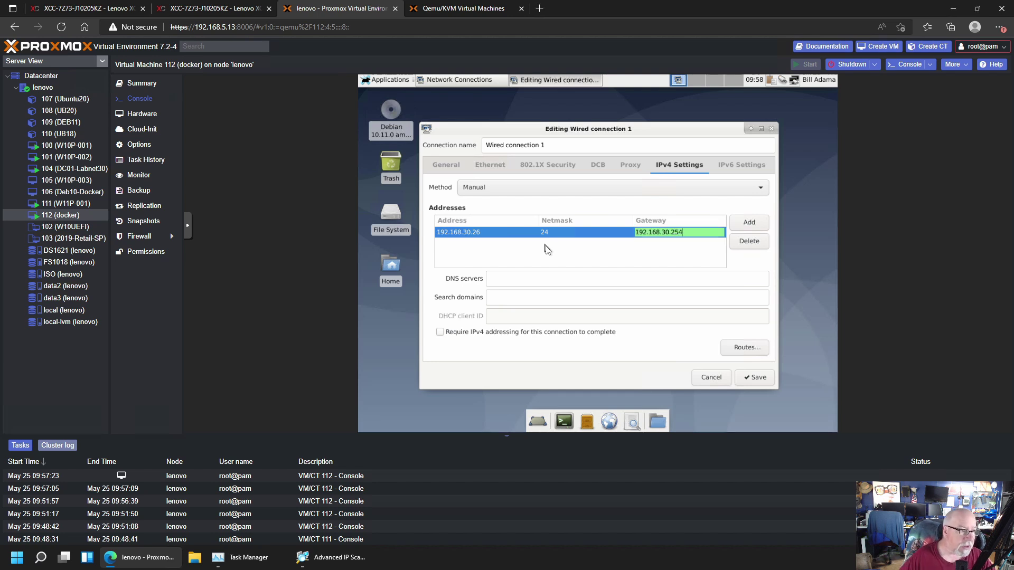
pyautogui.click(516, 285)
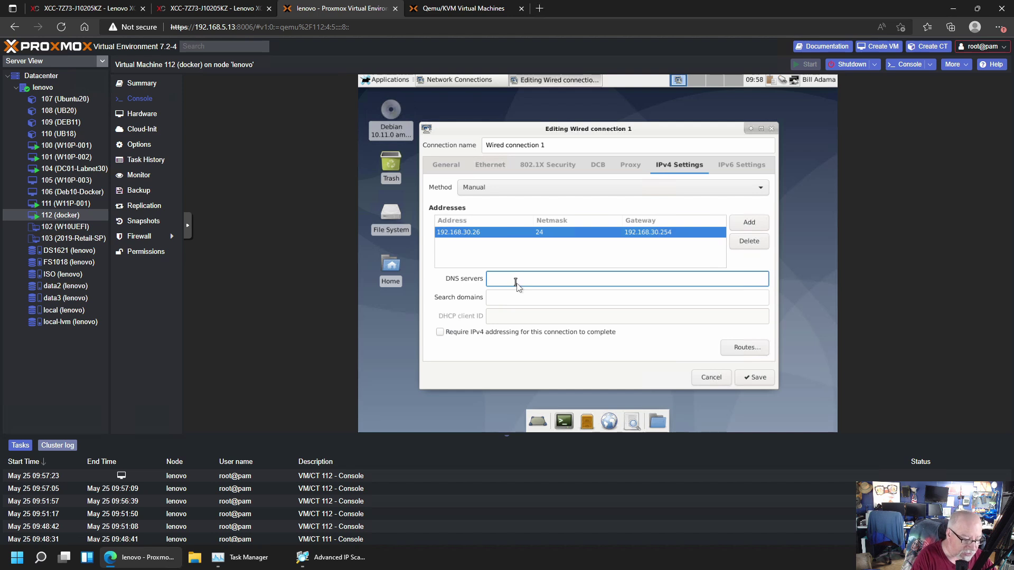
pyautogui.write('192.1')
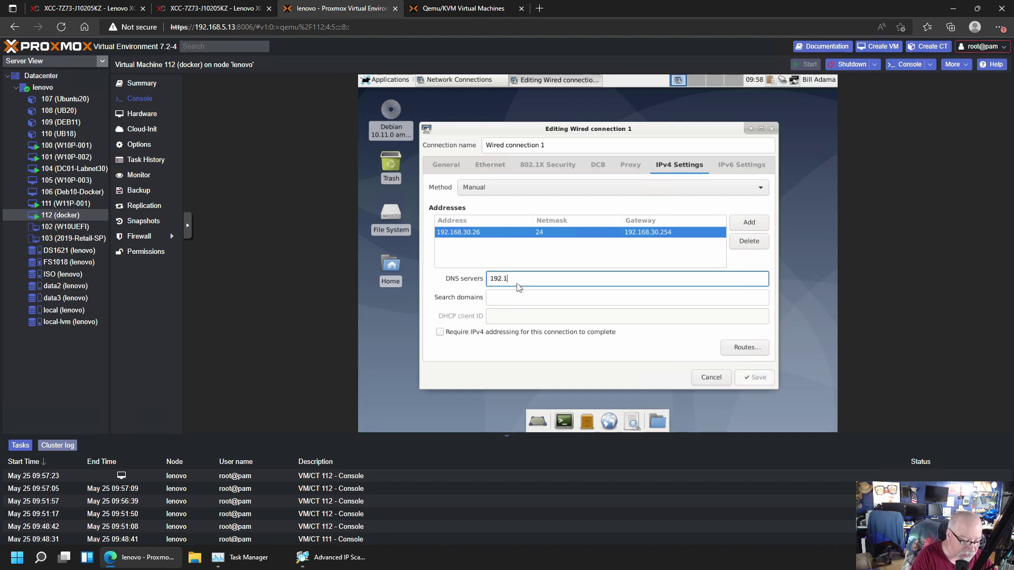
pyautogui.write('68.30.')
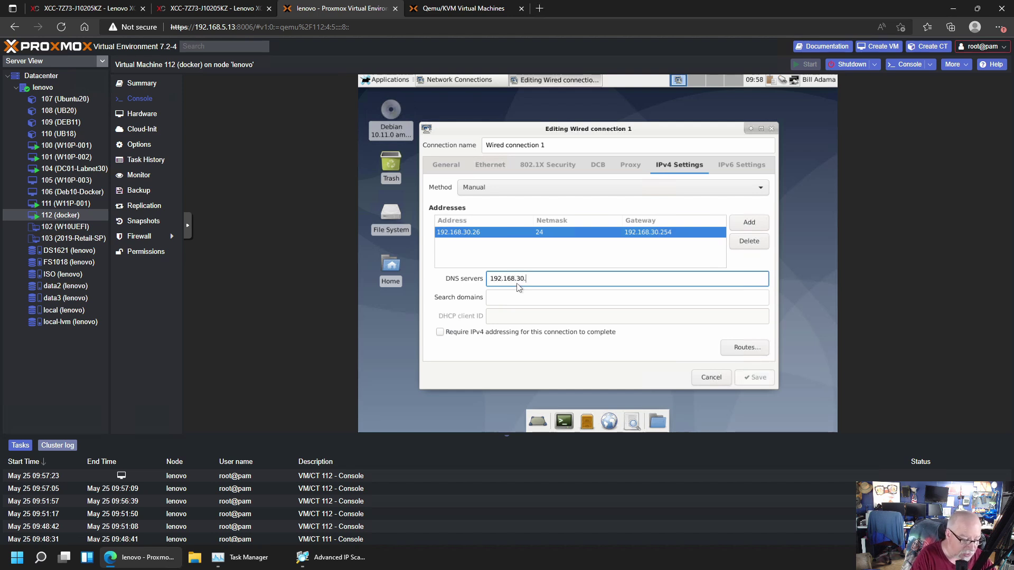
pyautogui.write('1')
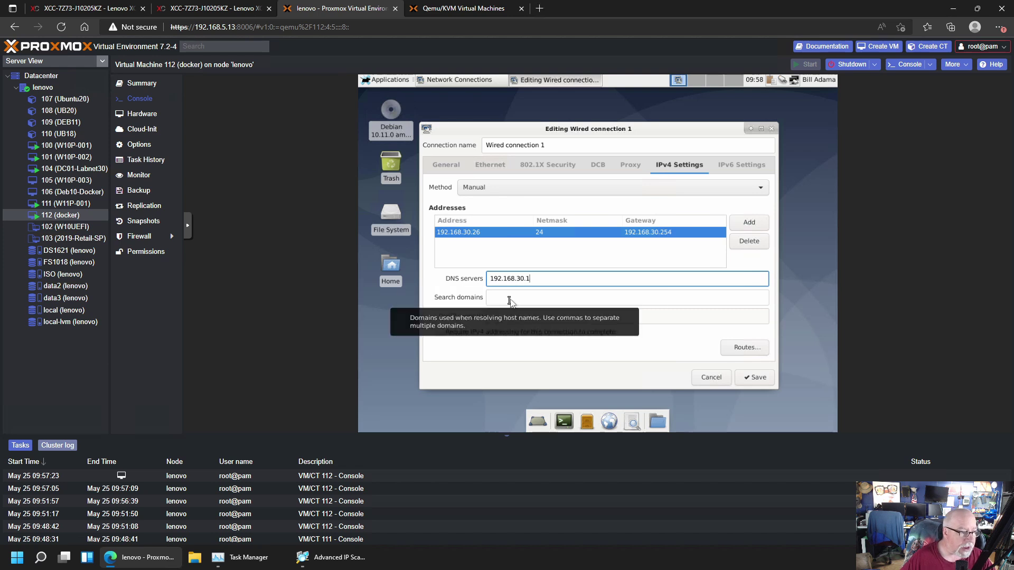
pyautogui.click(510, 298)
pyautogui.write('labnet')
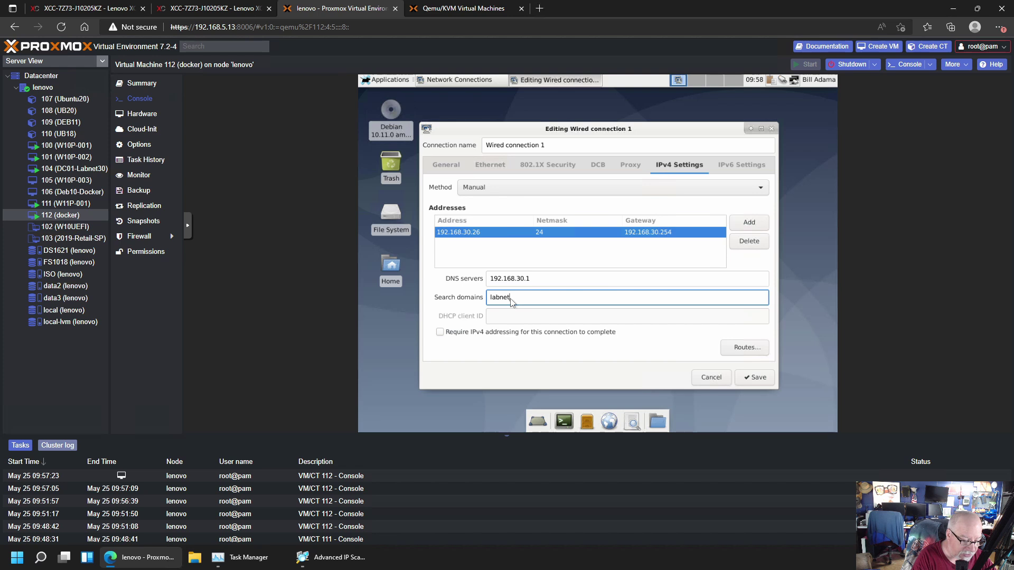
pyautogui.write('30.local')
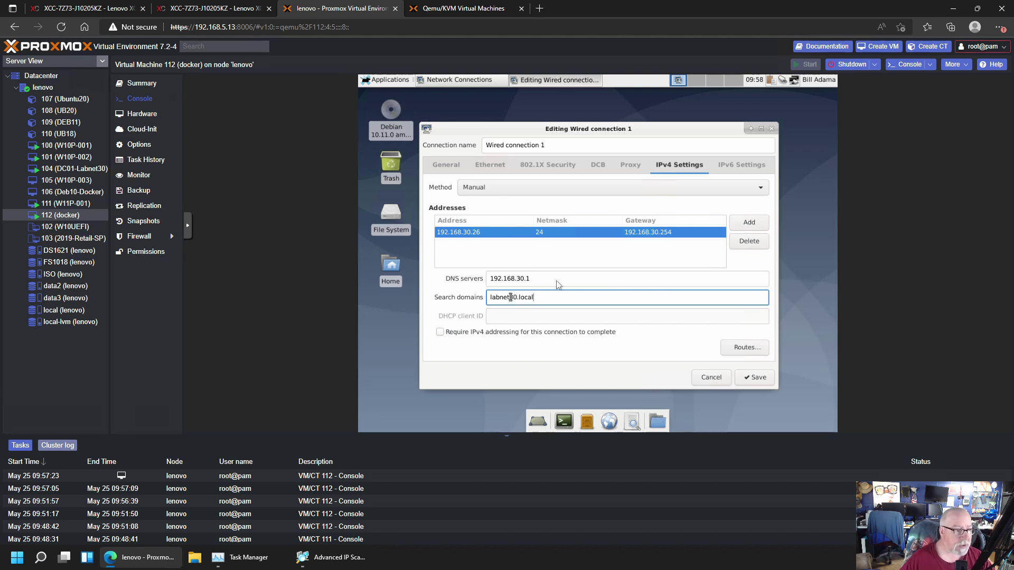
pyautogui.click(756, 377)
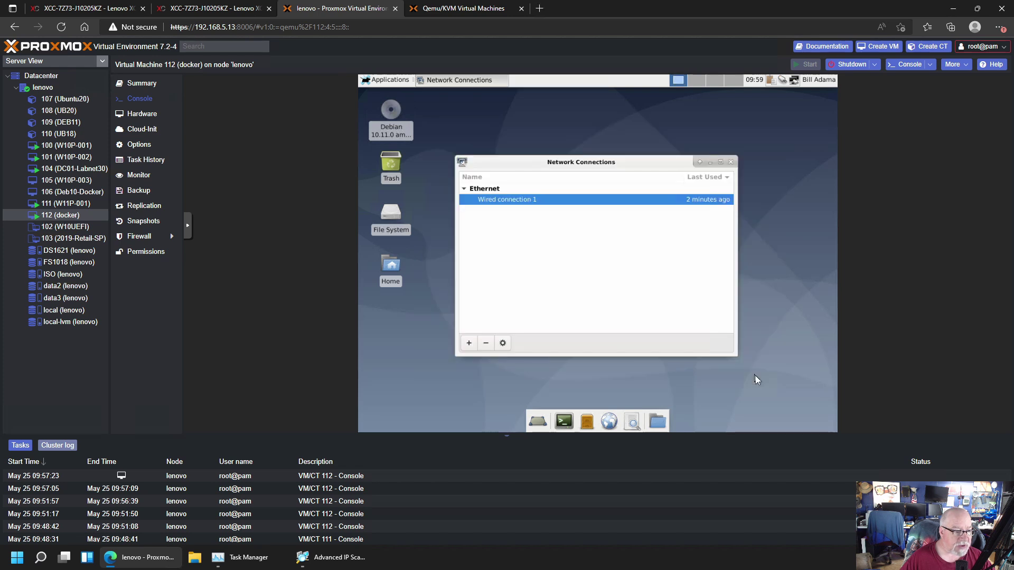
# Close Network Connections and restart the Debian VM, booting immediately at the GRUB menu
pyautogui.click(731, 162)
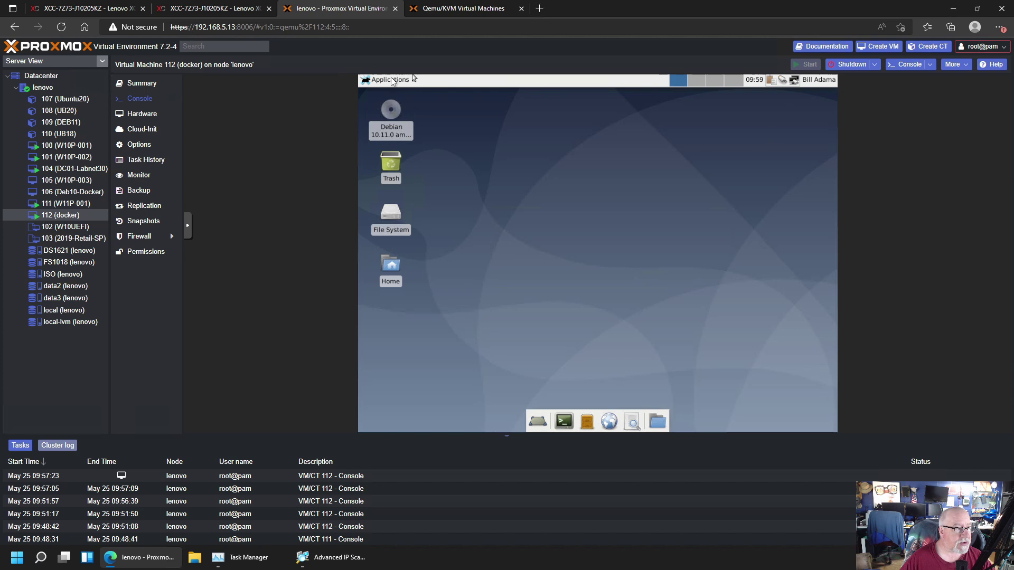
pyautogui.click(389, 80)
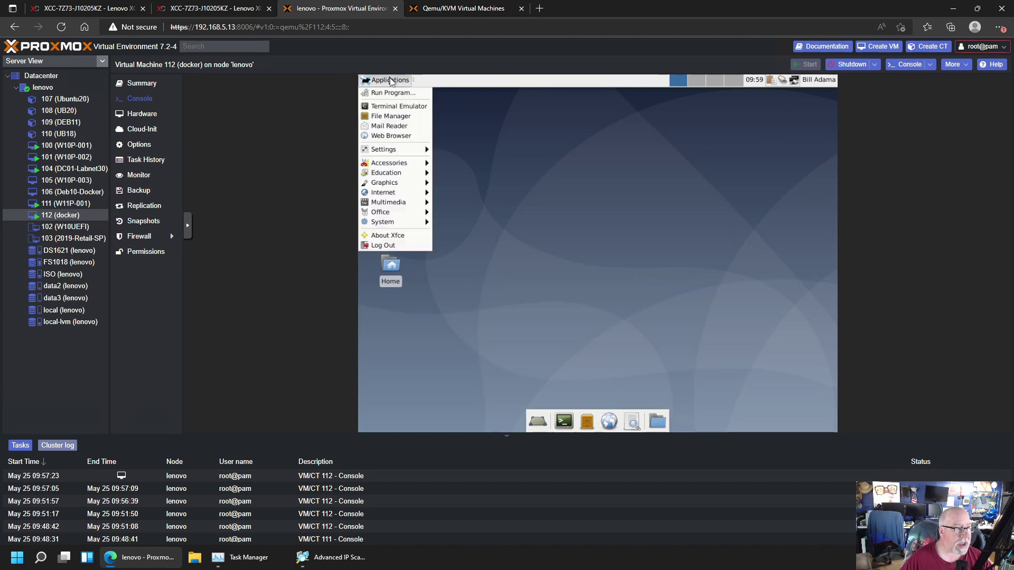
pyautogui.click(398, 249)
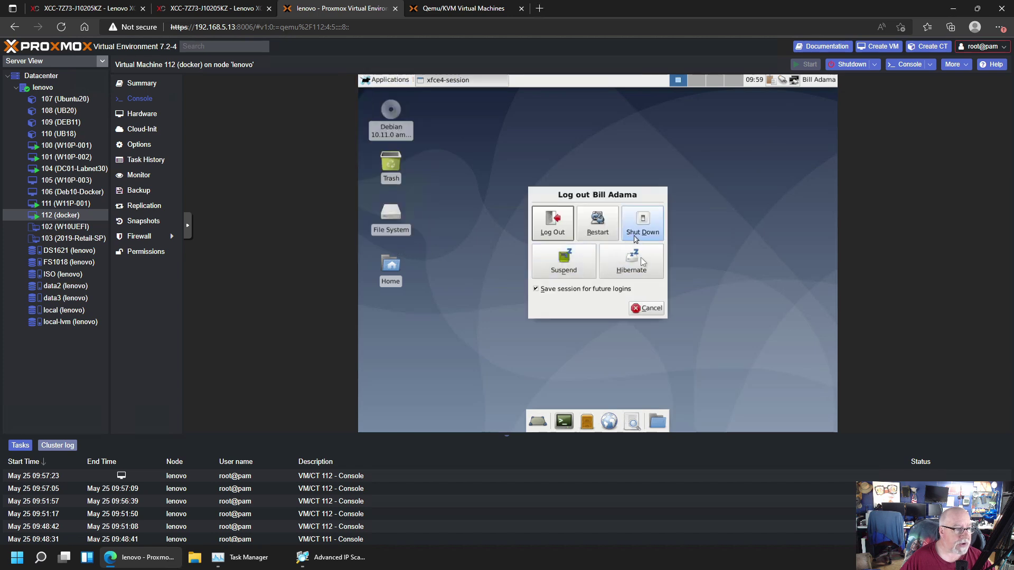
pyautogui.click(606, 220)
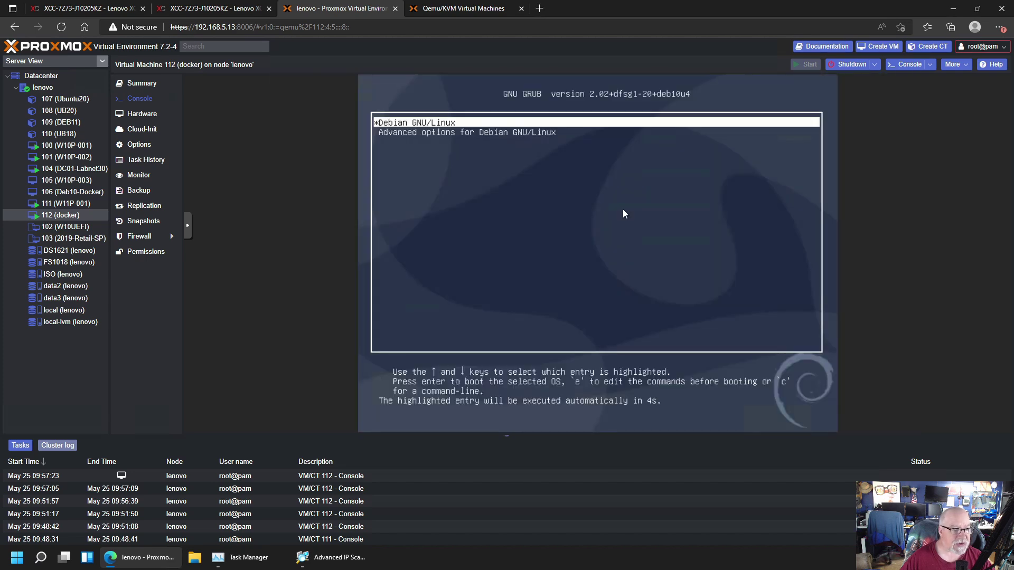
pyautogui.press('Return')
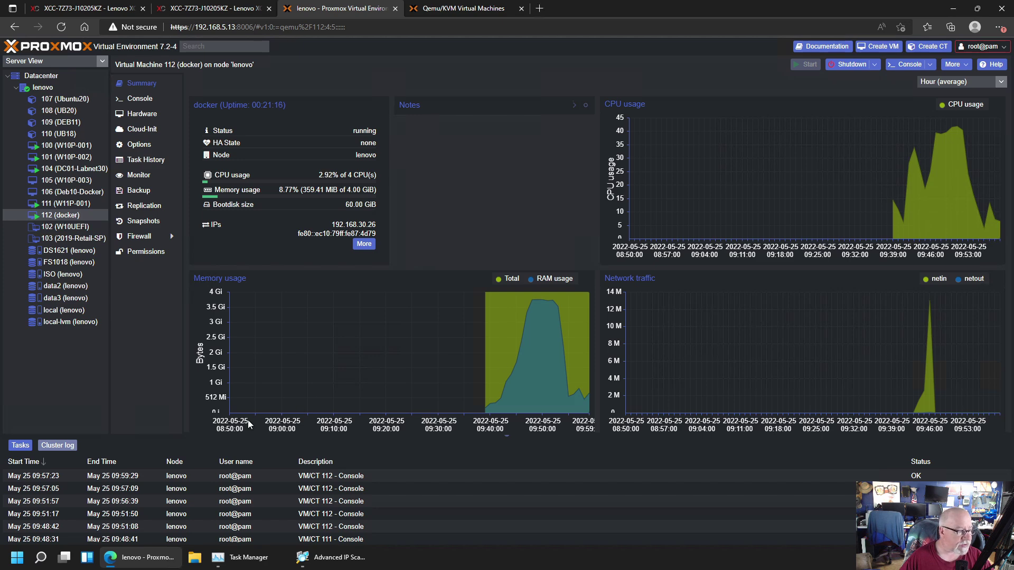
# Launch Windows Terminal (wt) from Windows search and move its window to the right
pyautogui.click(18, 559)
pyautogui.write('w')
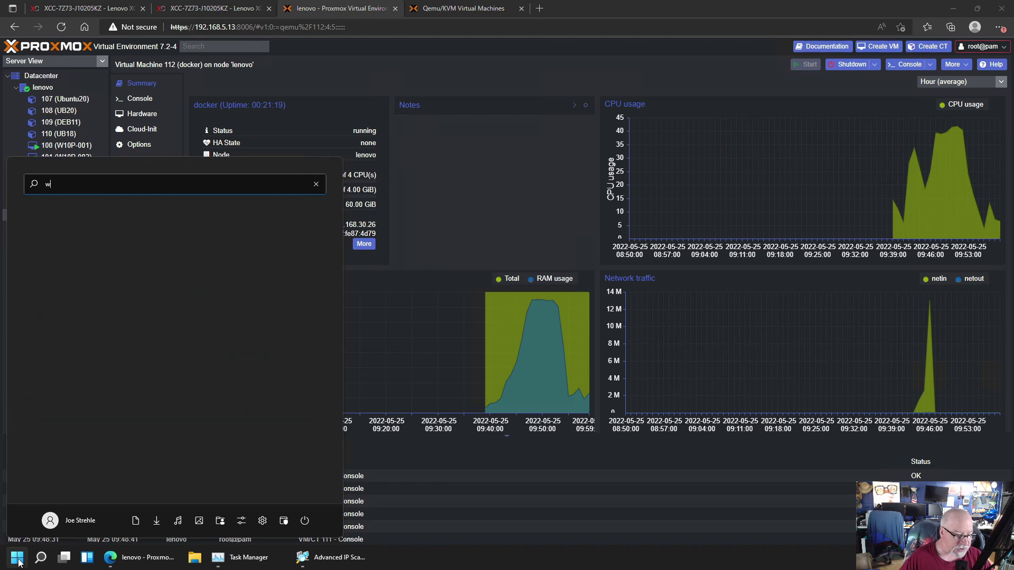
pyautogui.write('t')
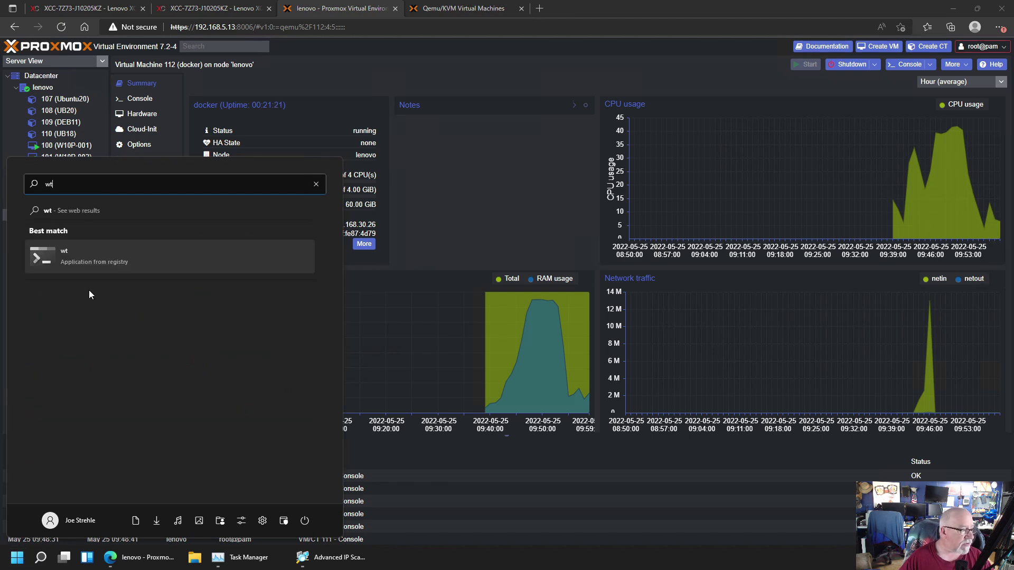
pyautogui.click(91, 257)
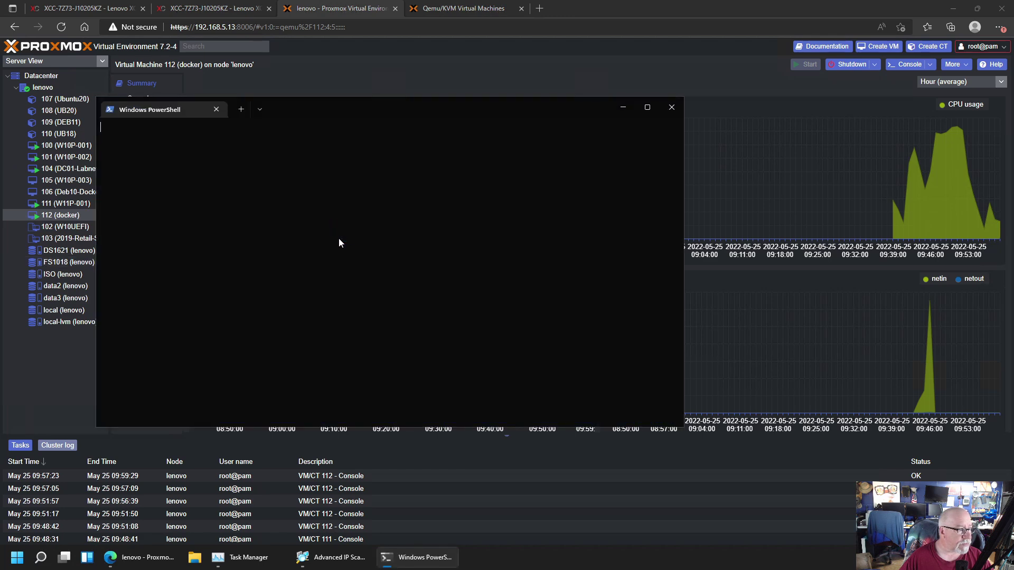
pyautogui.moveTo(483, 105); pyautogui.dragTo(744, 109)
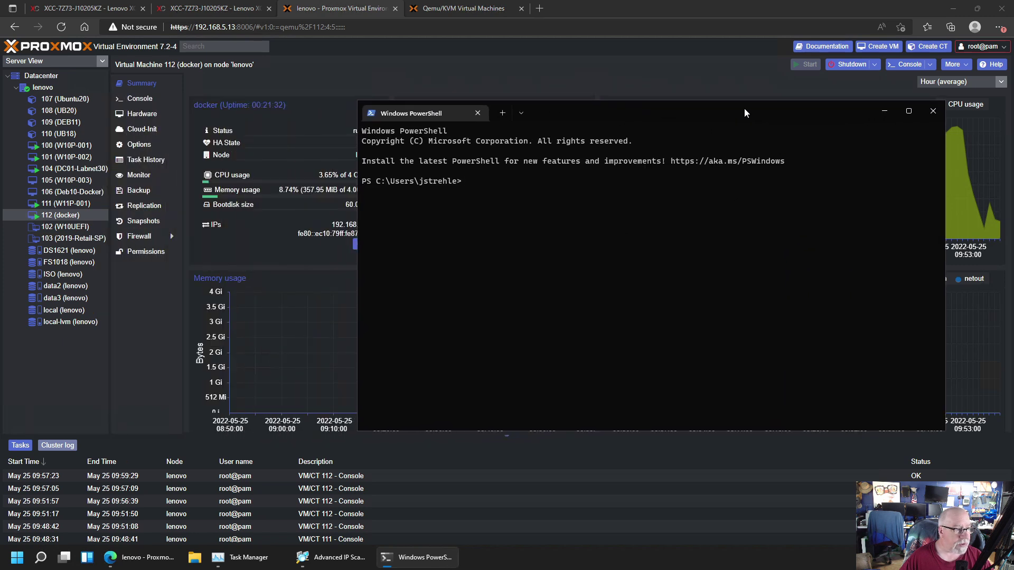
# SSH into 192.168.30.26 as the regular user, accepting the host key, then become root with su -
pyautogui.write('ssh')
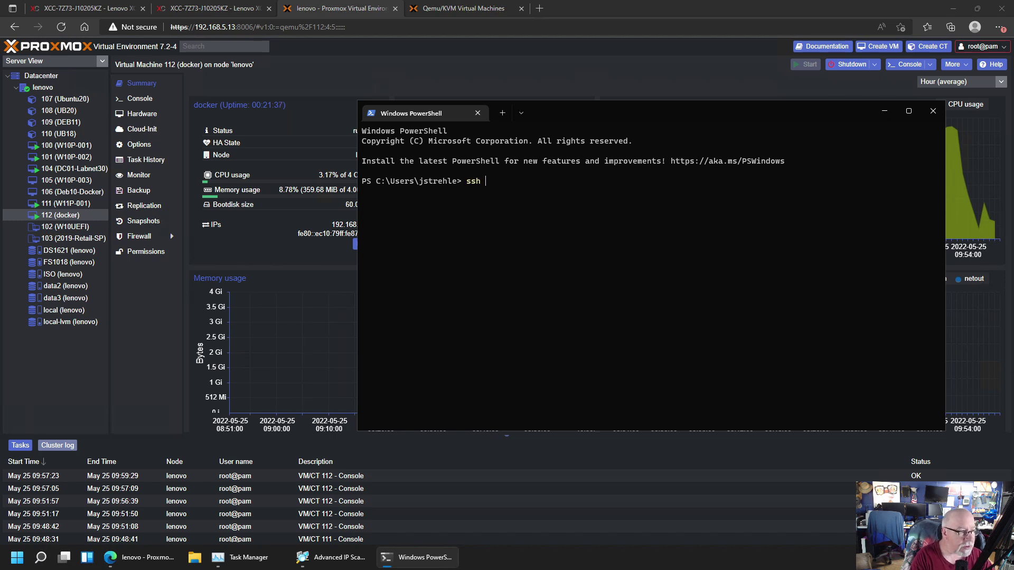
pyautogui.write(' adama@')
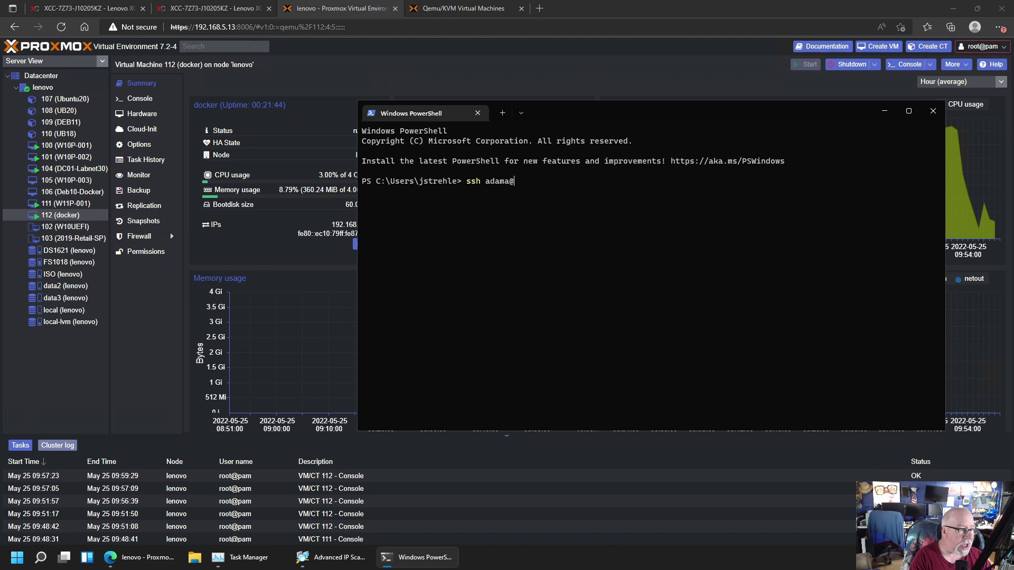
pyautogui.write('19')
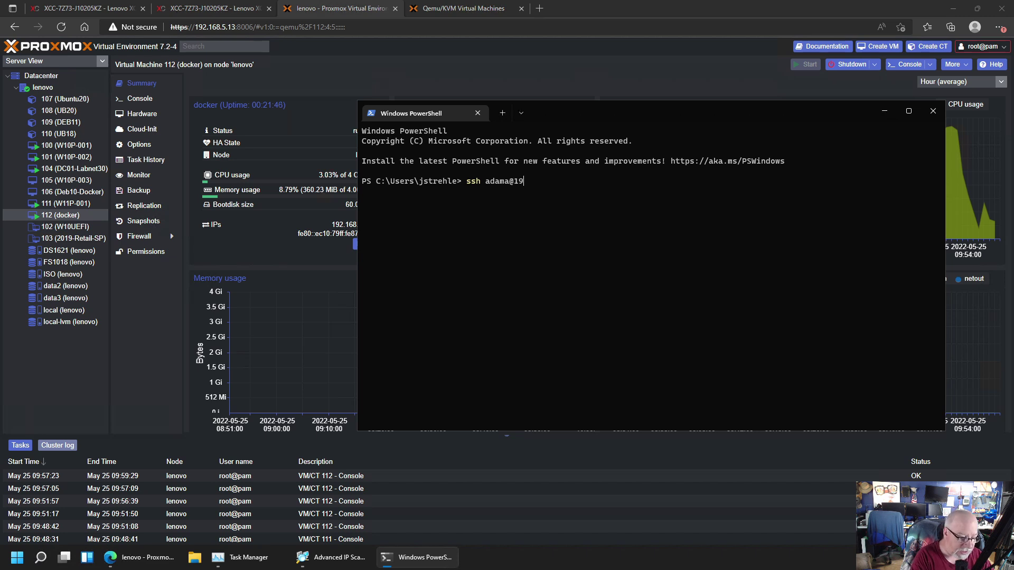
pyautogui.write('2.168.')
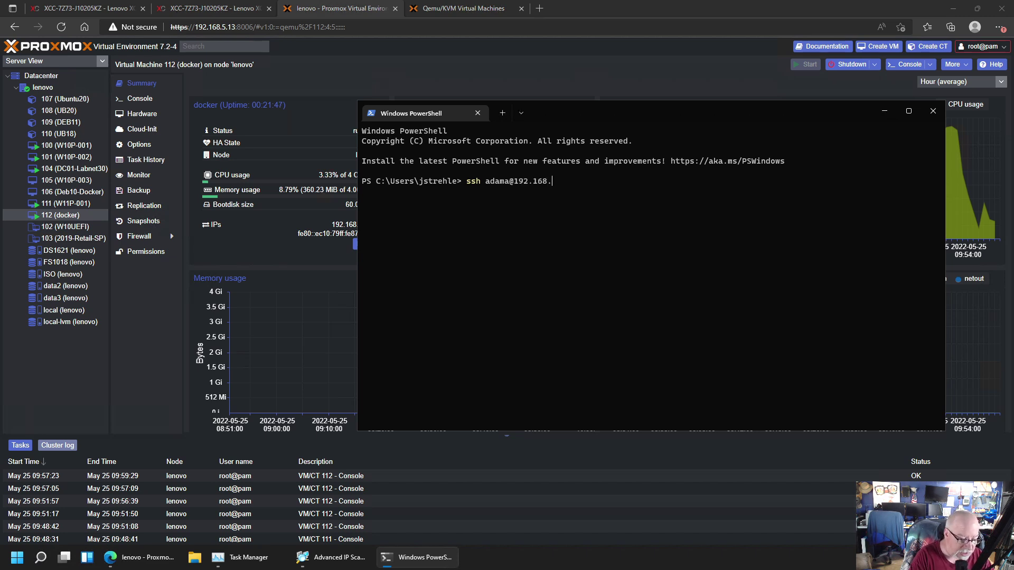
pyautogui.write('30.26')
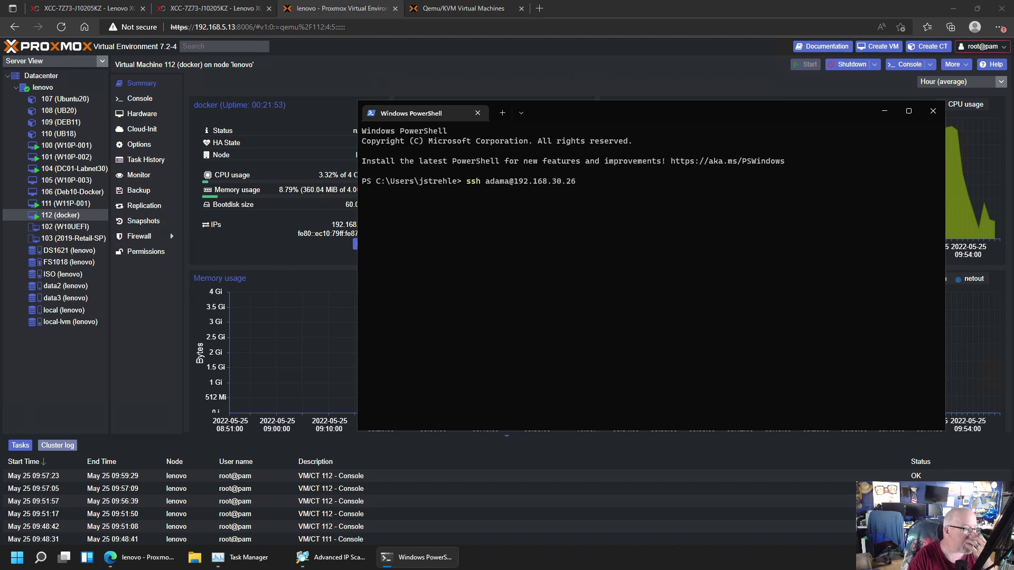
pyautogui.write('y')
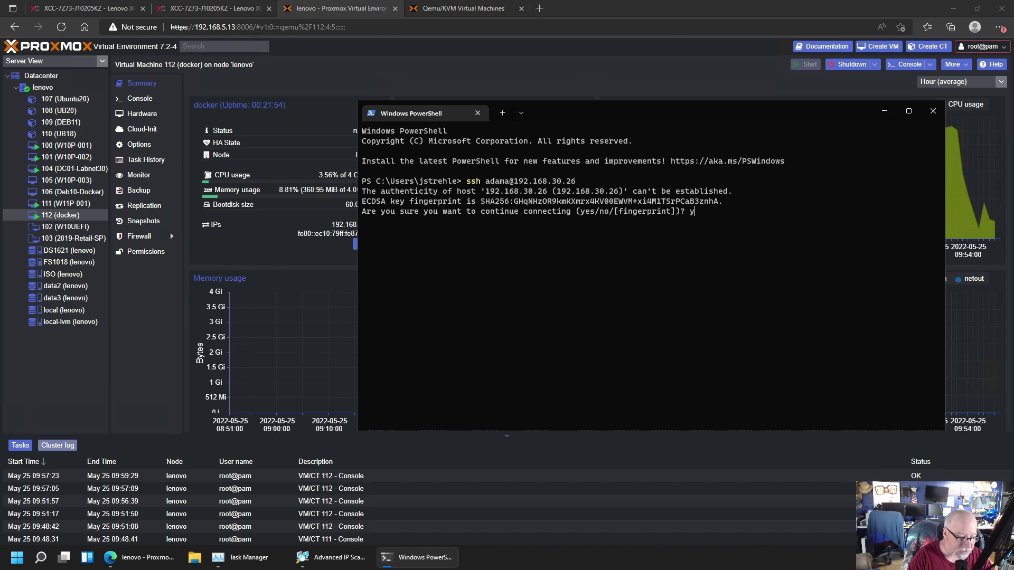
pyautogui.write('es')
pyautogui.press('Return')
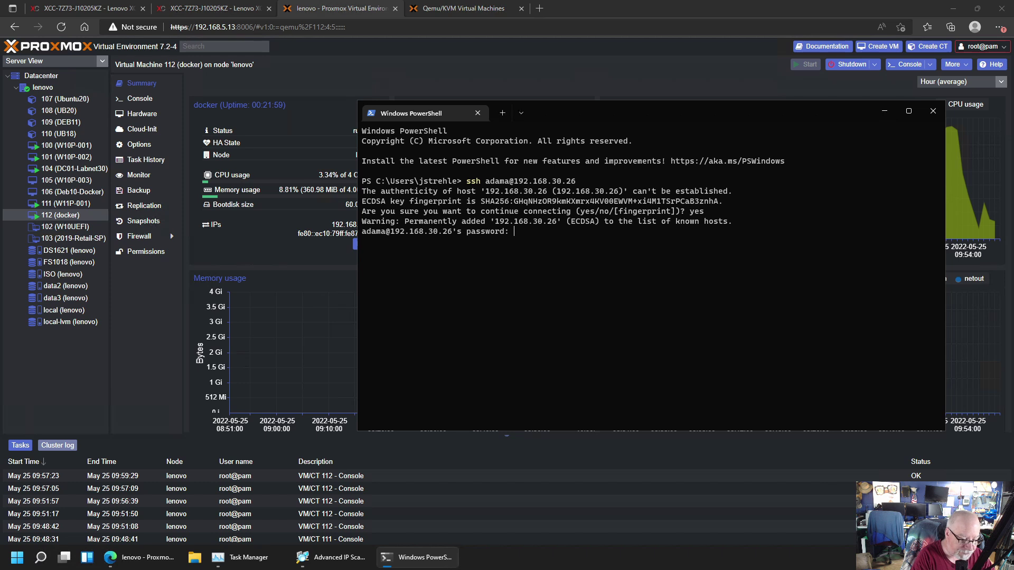
pyautogui.press('Return')
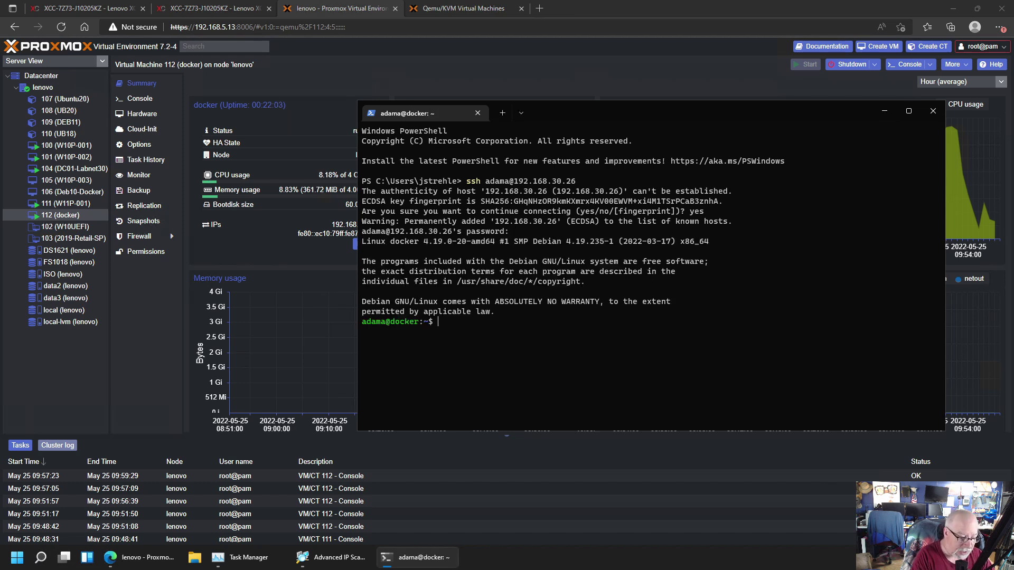
pyautogui.write('su')
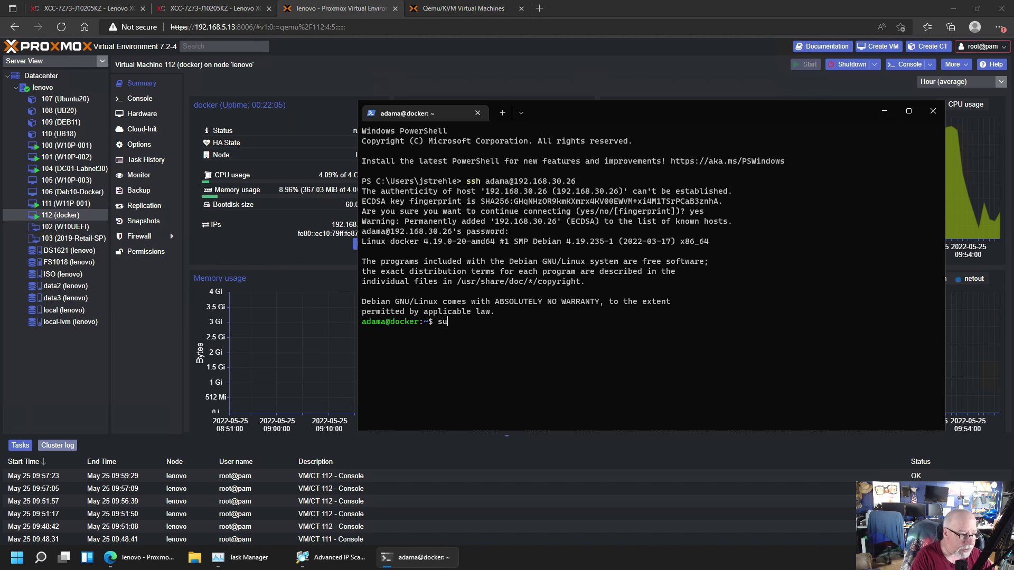
pyautogui.write(' -')
pyautogui.press('Return')
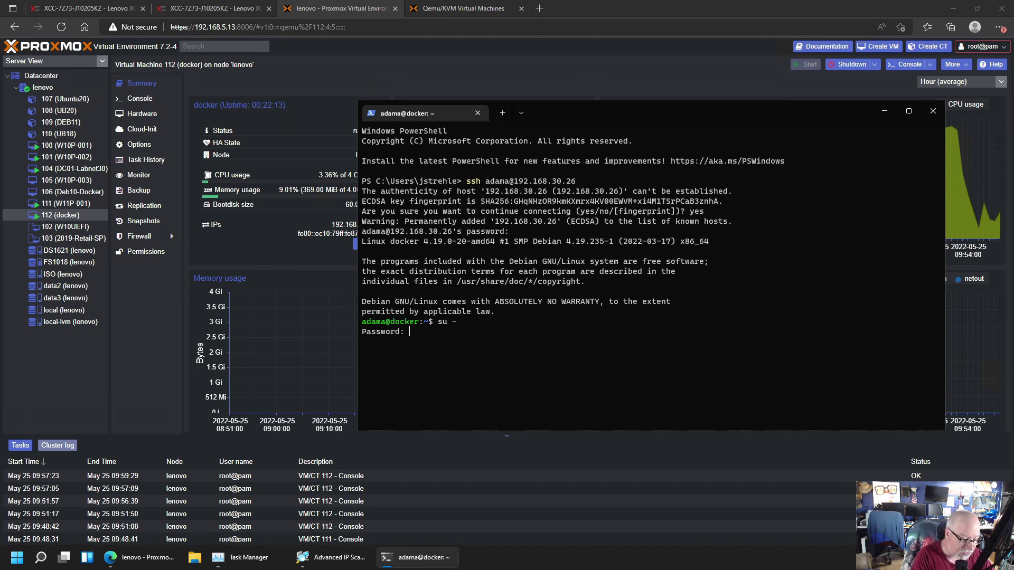
pyautogui.press('Return')
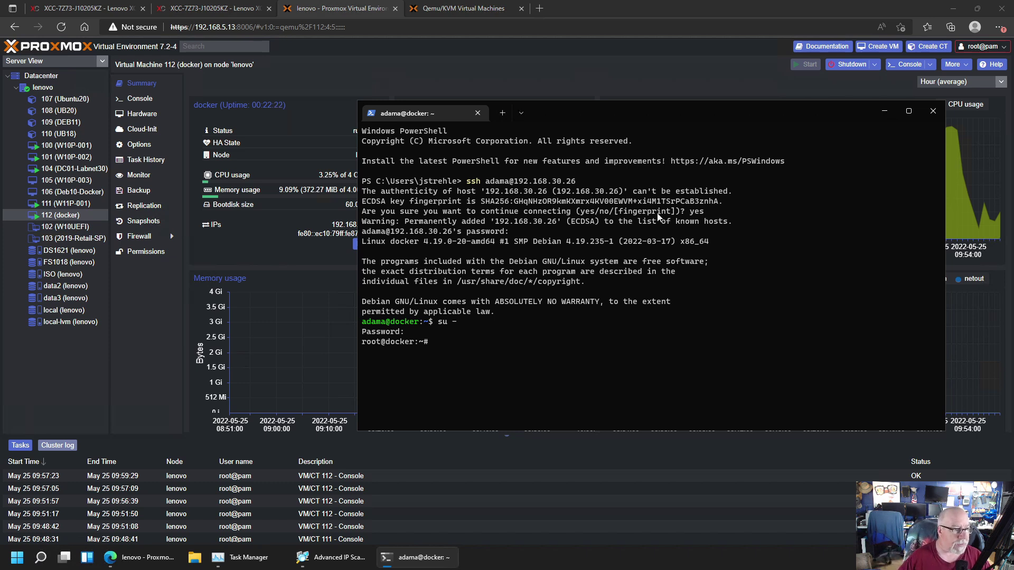
# Ping google.com from the docker VM, stopping after three replies with 0% packet loss
pyautogui.moveTo(652, 109); pyautogui.dragTo(575, 77)
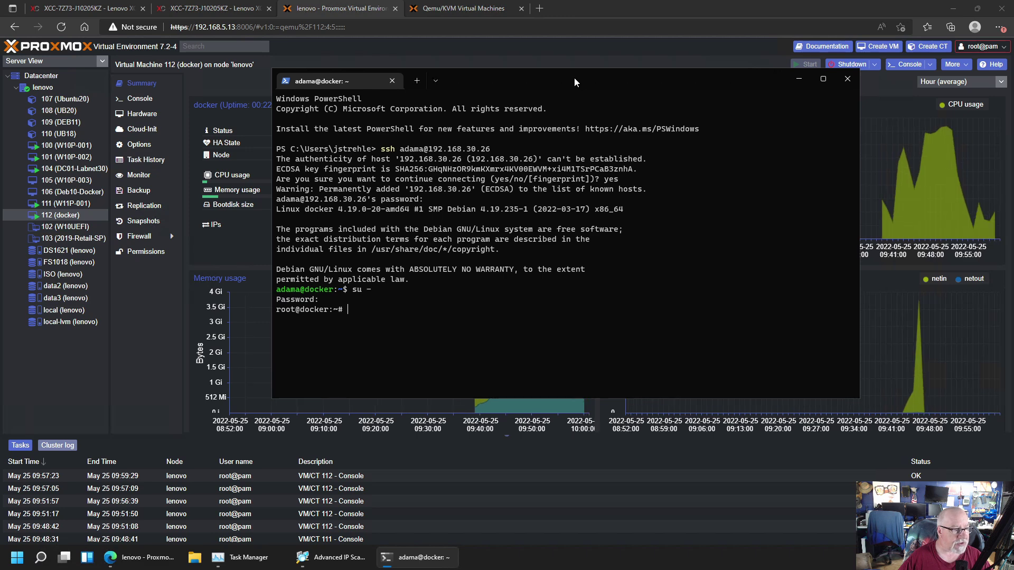
pyautogui.write('ping google.com')
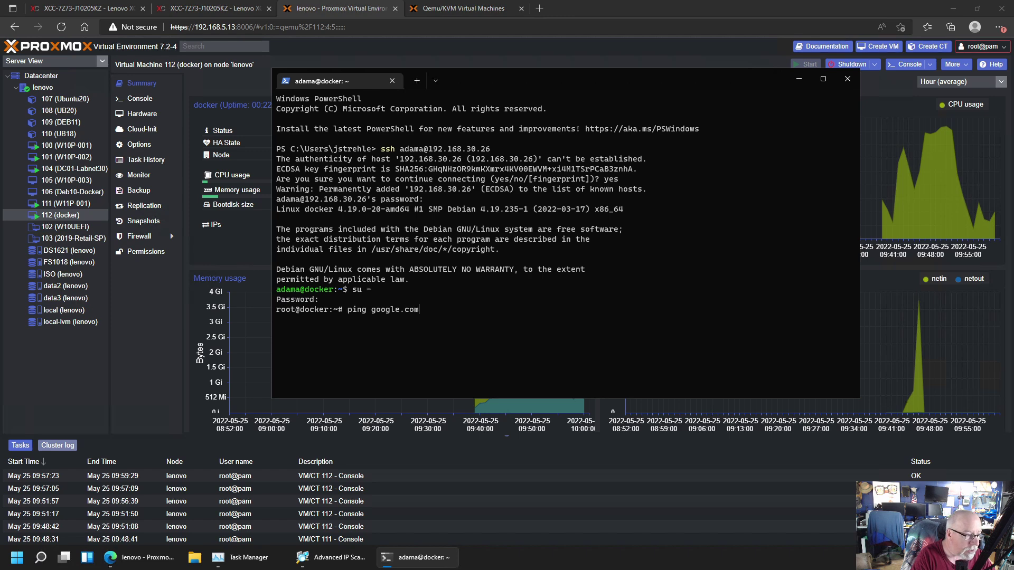
pyautogui.press('Return')
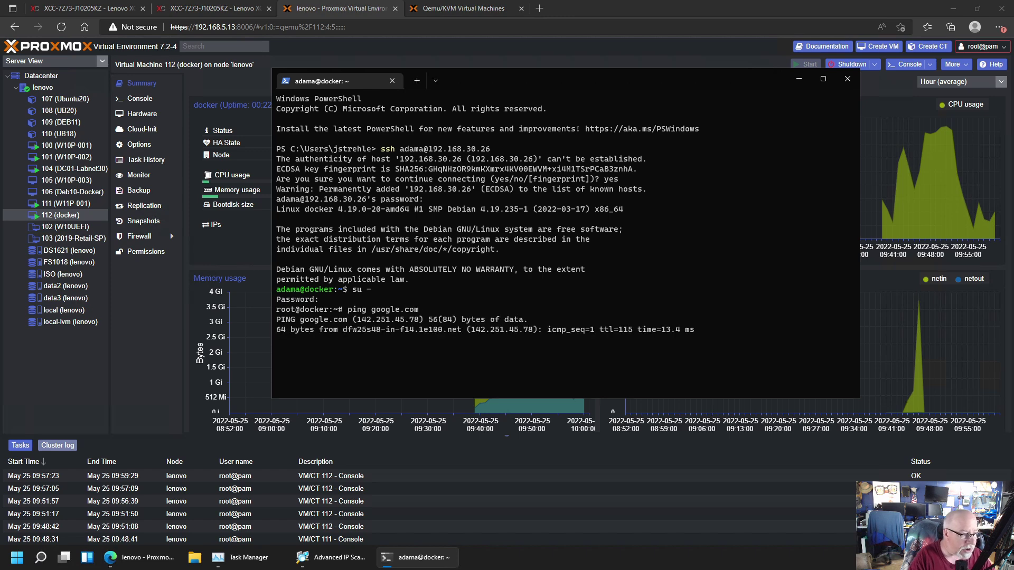
pyautogui.hotkey('ctrl', 'c')
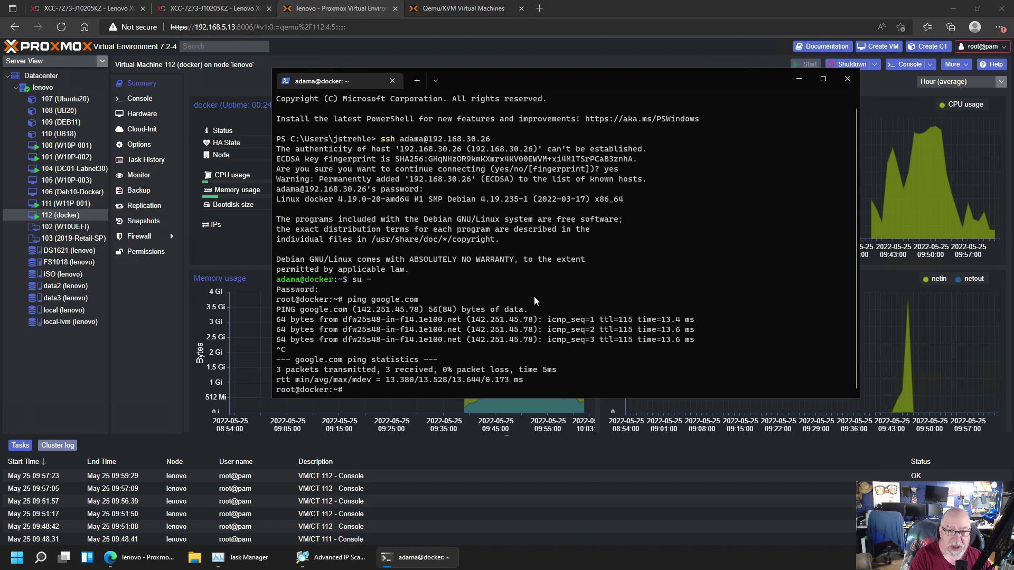
pyautogui.write('apt aupdate')
pyautogui.press('BackSpace')
pyautogui.press('BackSpace')
pyautogui.press('BackSpace')
pyautogui.press('BackSpace')
pyautogui.press('BackSpace')
pyautogui.press('BackSpace')
pyautogui.press('BackSpace')
# Run apt update and apt upgrade -y, then clear the screen and paste the old-Docker removal command
pyautogui.write('update')
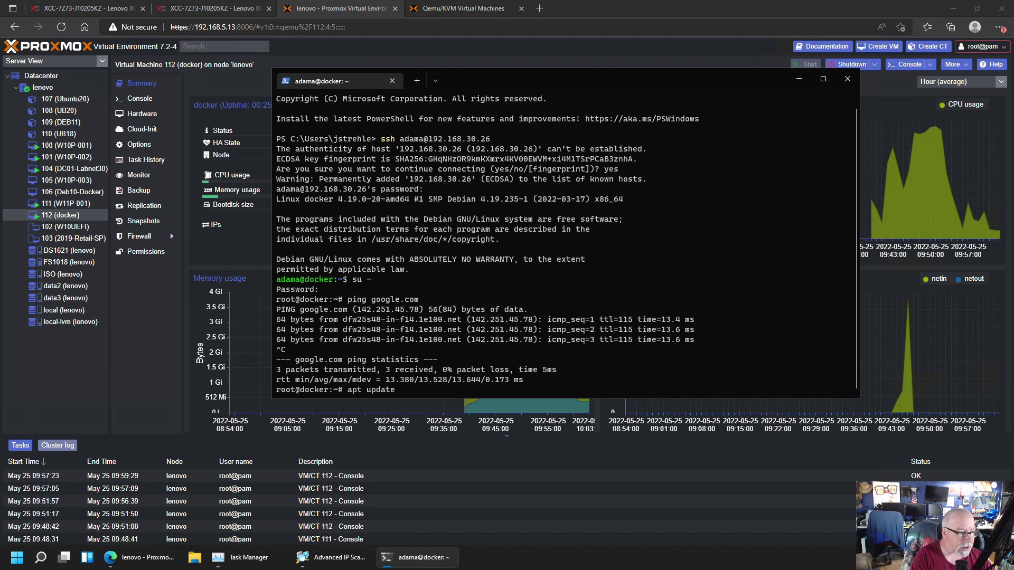
pyautogui.press('Return')
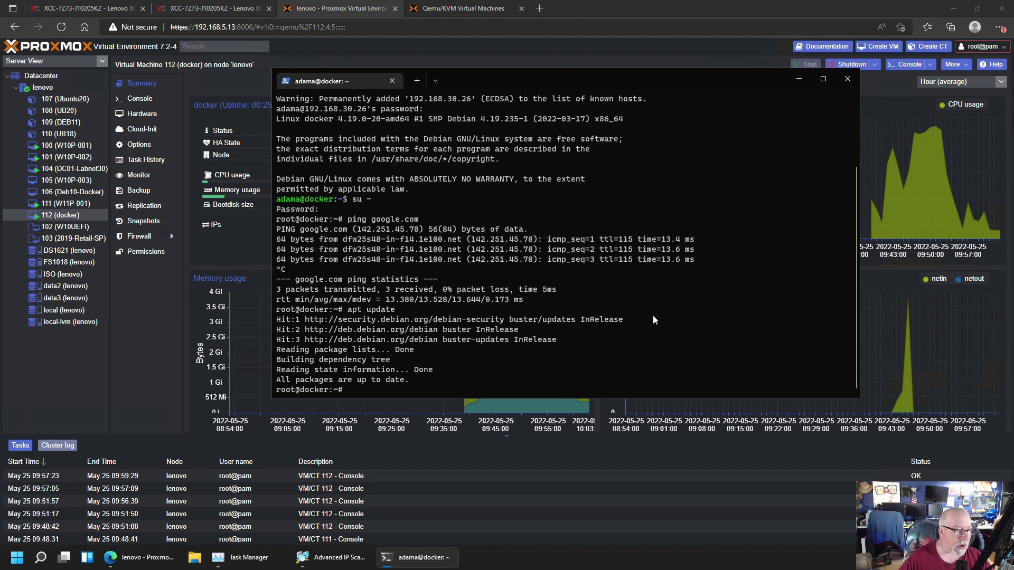
pyautogui.write('ap')
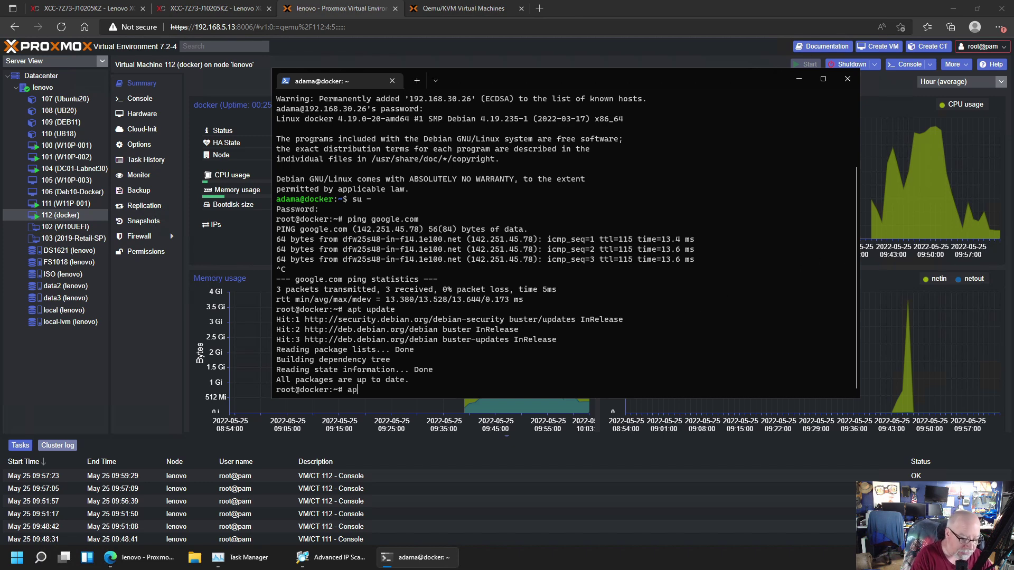
pyautogui.write('t upgrad')
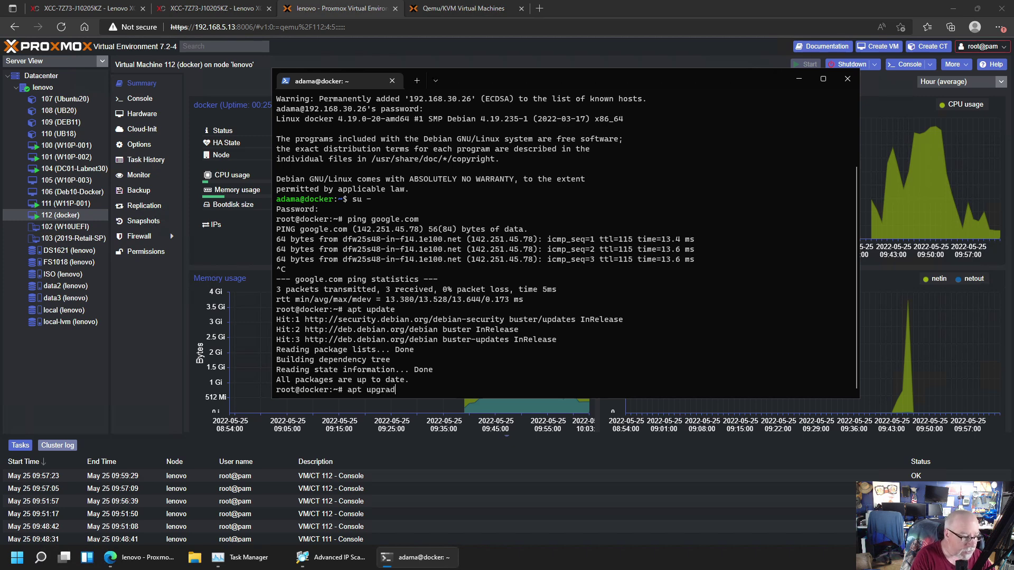
pyautogui.write('e -y')
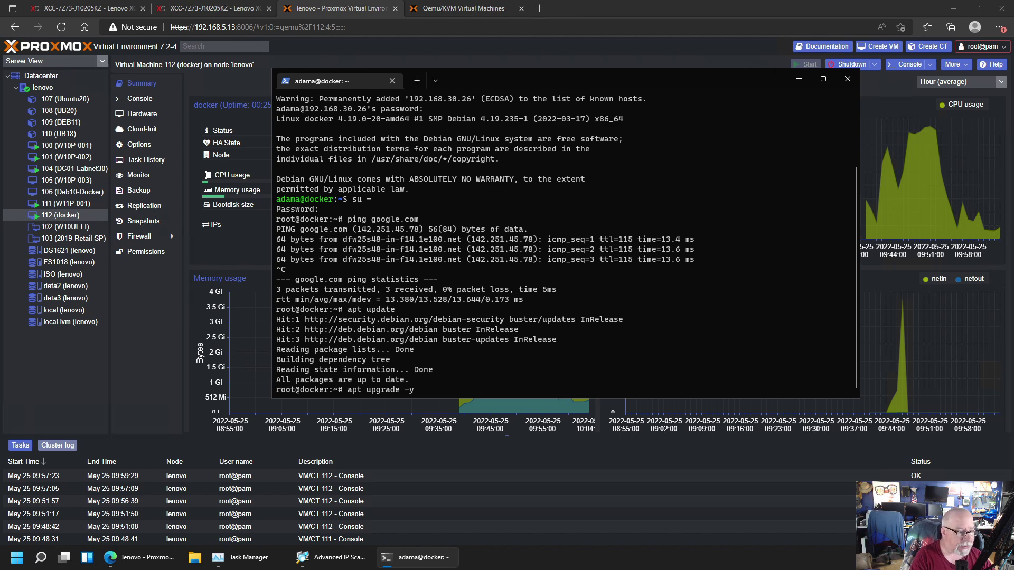
pyautogui.press('Return')
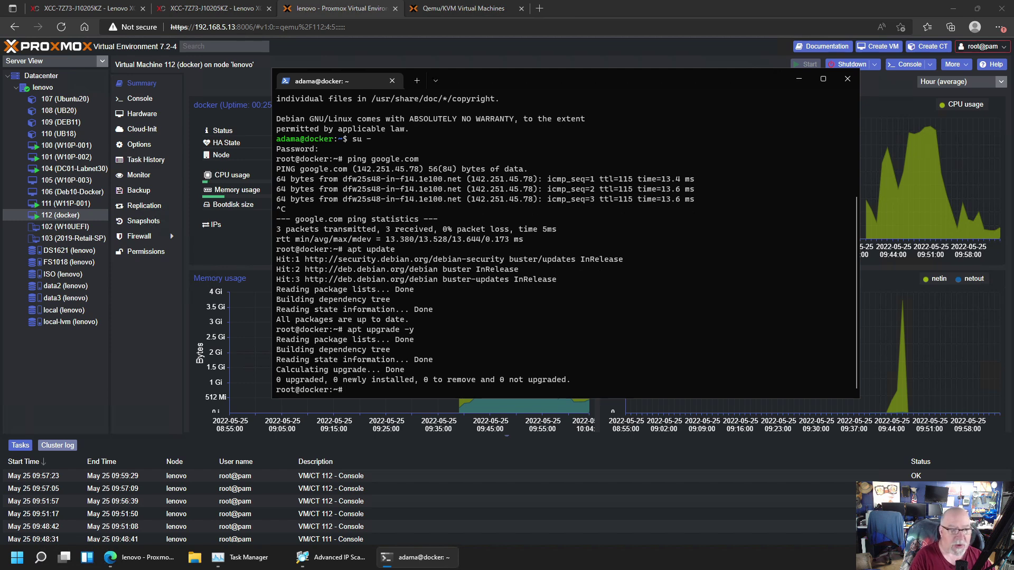
pyautogui.hotkey('ctrl', 'l')
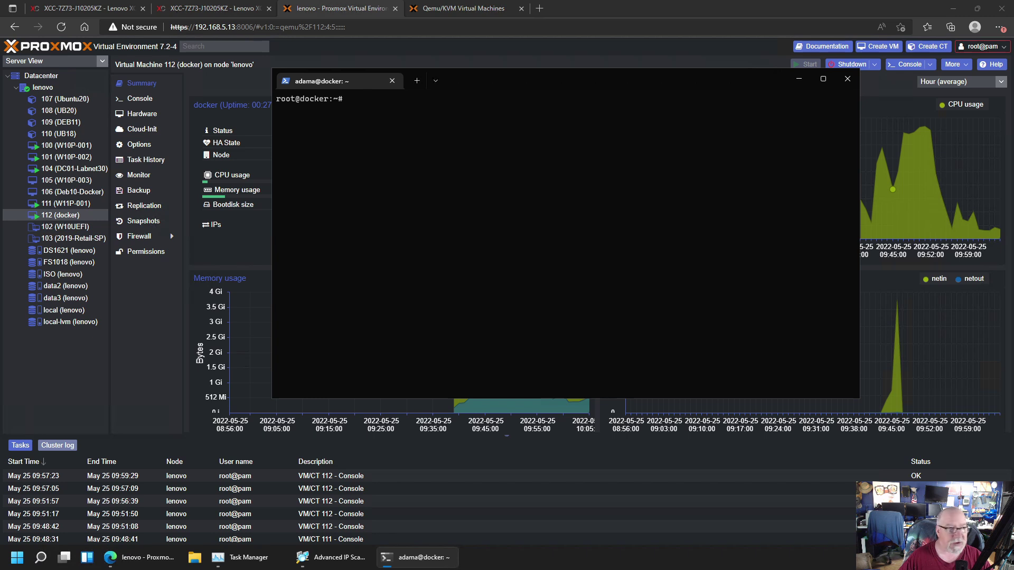
pyautogui.write('apt-get remove docker docker-engine docker.io containerd runc')
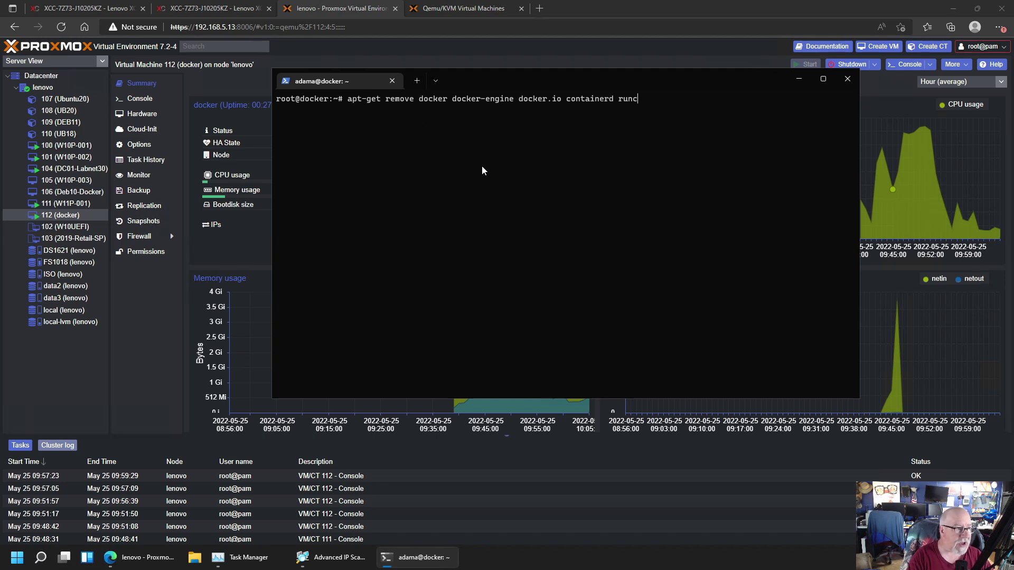
# Run apt-get remove docker docker-engine docker.io containerd runc, which finds nothing to remove
pyautogui.press('Return')
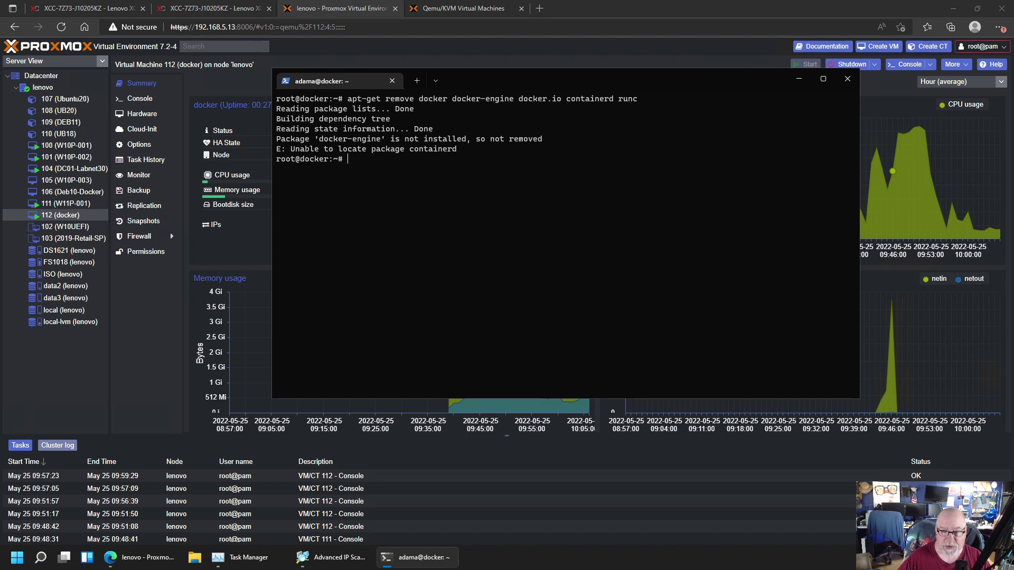
pyautogui.write('apt-get ')
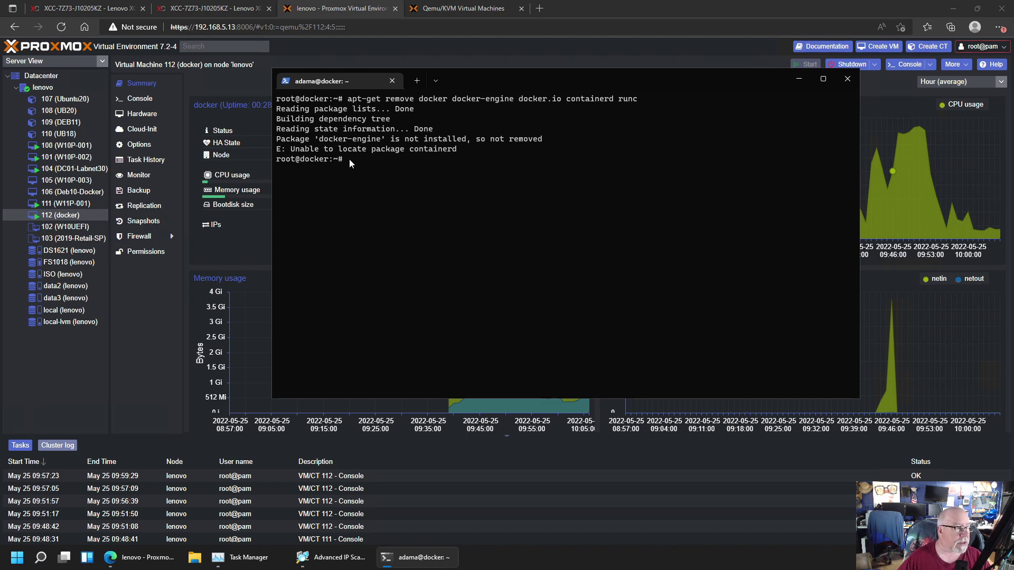
pyautogui.write('update')
# Update package lists and install ca-certificates, curl, gnupg and lsb-release, confirming with y
pyautogui.press('Return')
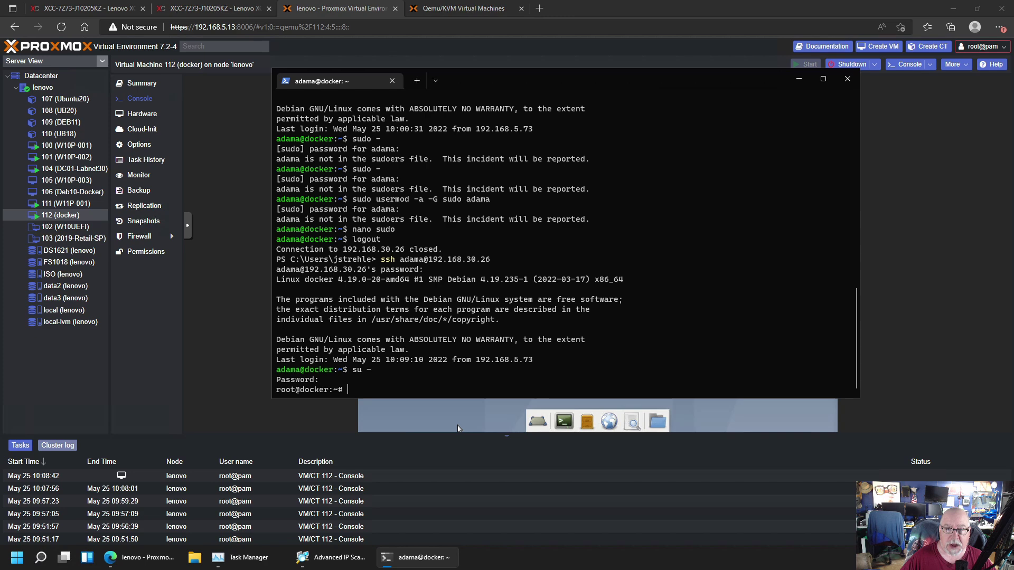
pyautogui.rightClick(365, 393)
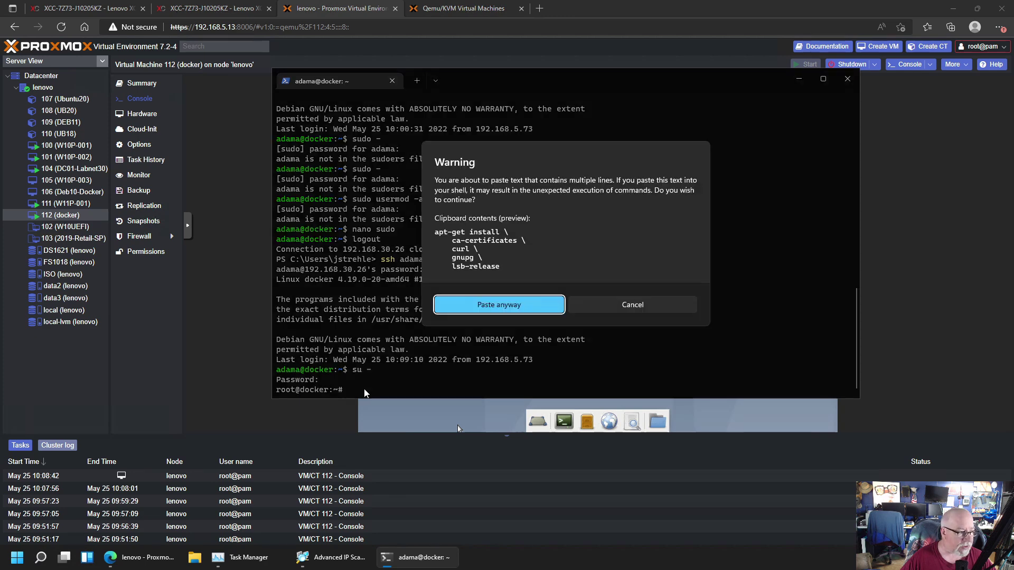
pyautogui.click(510, 306)
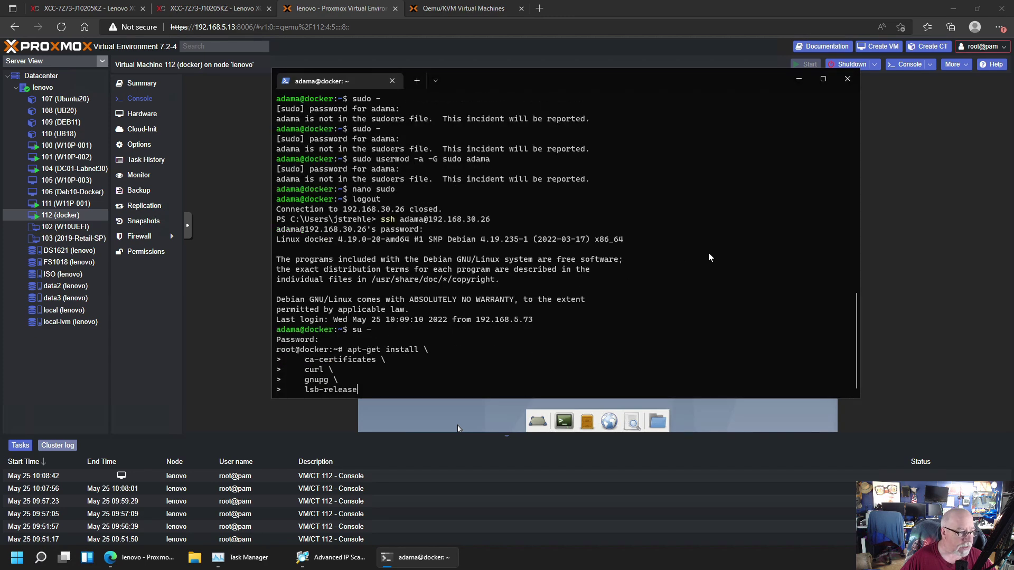
pyautogui.press('Return')
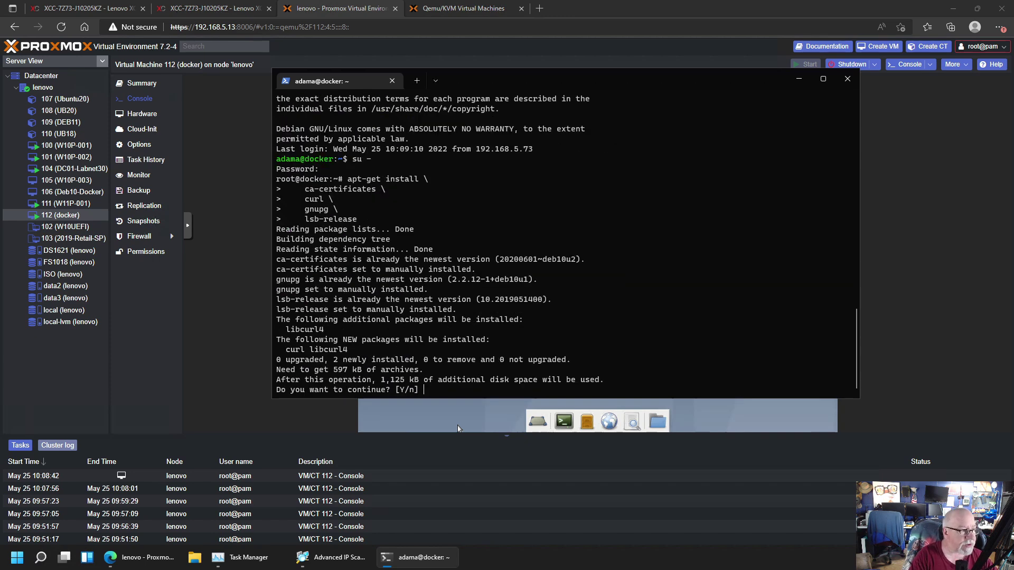
pyautogui.write('y')
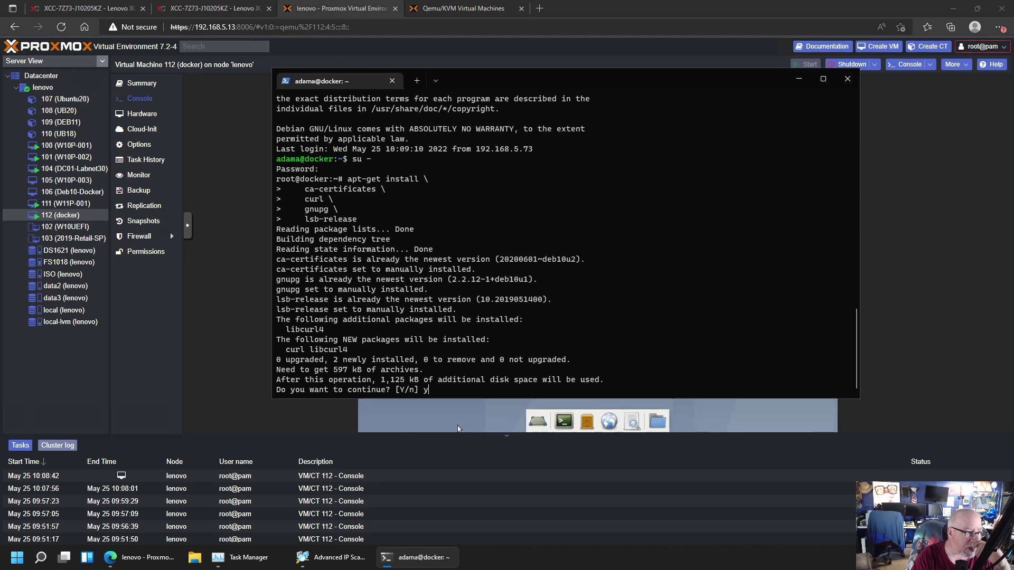
pyautogui.press('Return')
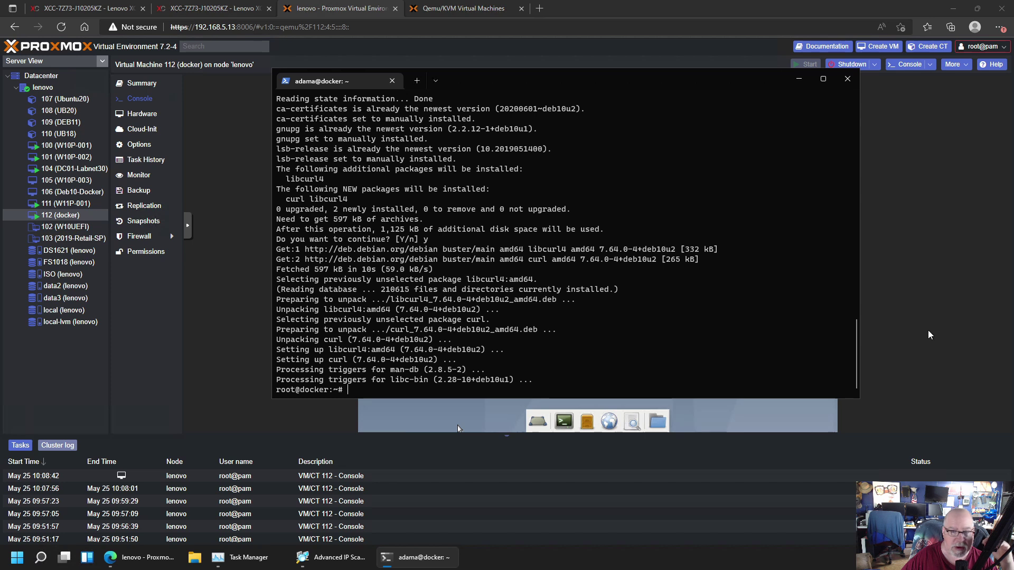
# Create /etc/apt/keyrings and store Docker's GPG key there via curl and gpg --dearmor
pyautogui.rightClick(363, 395)
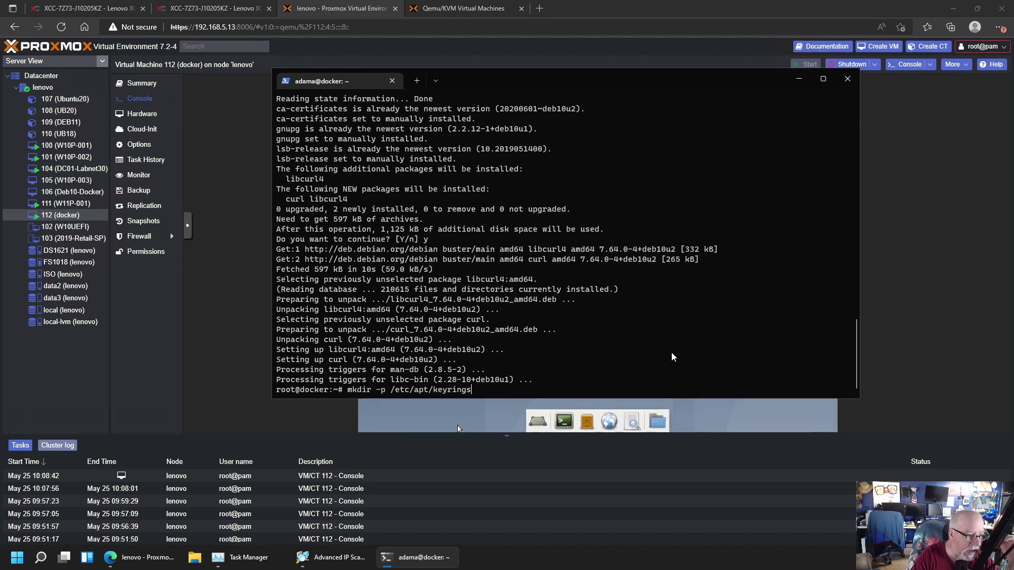
pyautogui.press('Return')
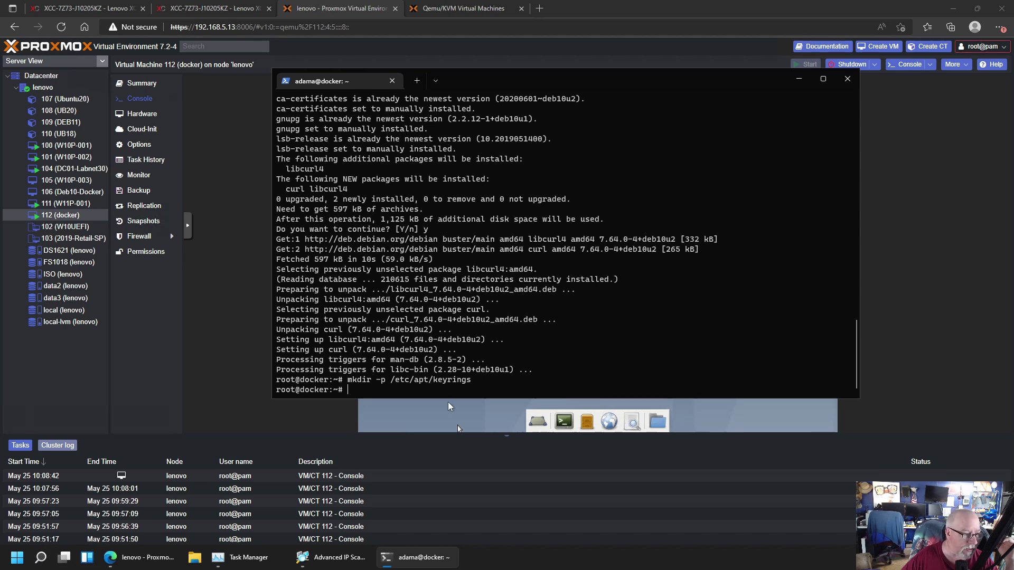
pyautogui.write('curl -fsSL htt')
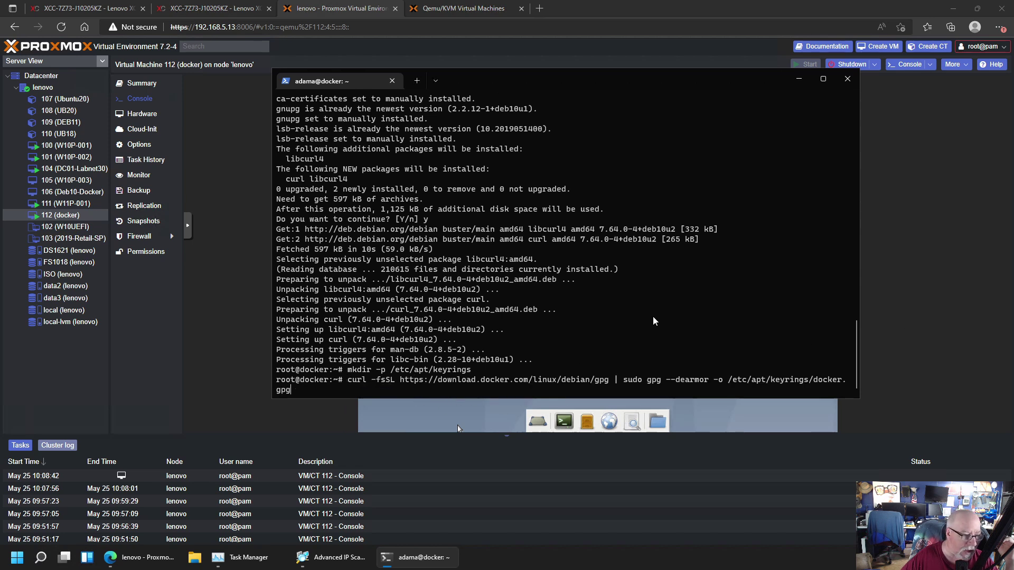
pyautogui.press('Return')
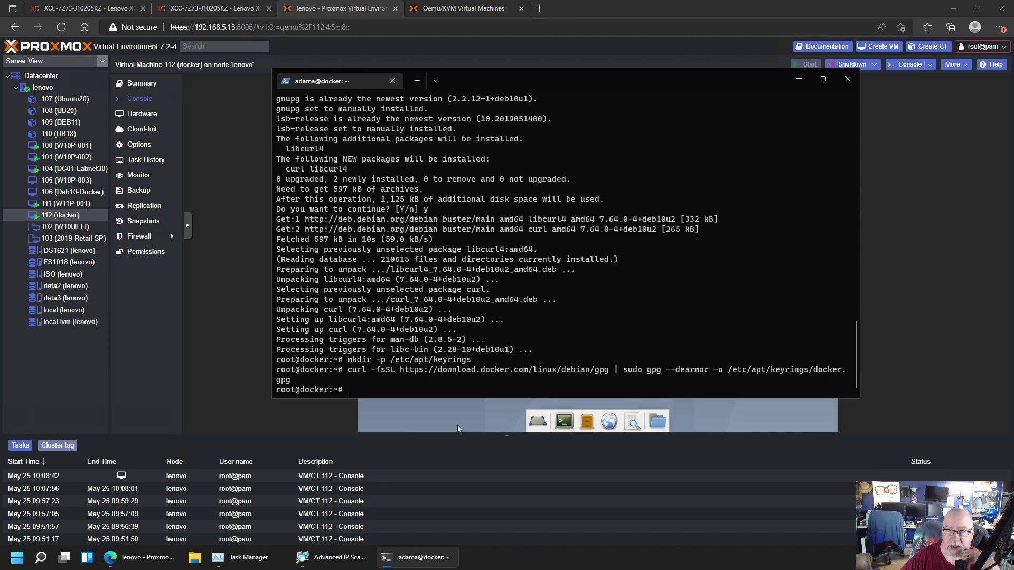
# Add the Docker repository to /etc/apt/sources.list.d/docker.list and clear the screen
pyautogui.hotkey('ctrl', 'v')
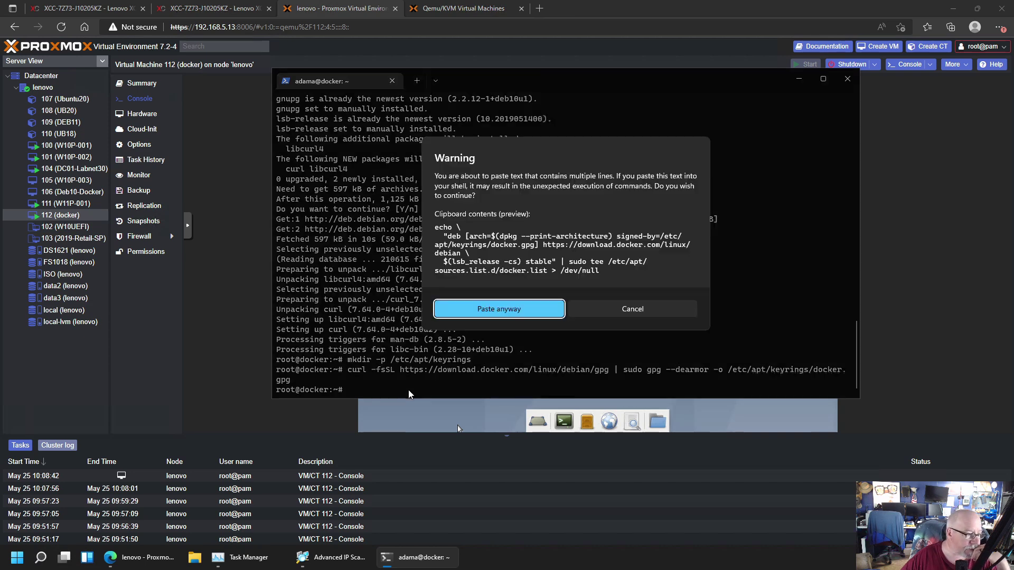
pyautogui.click(514, 312)
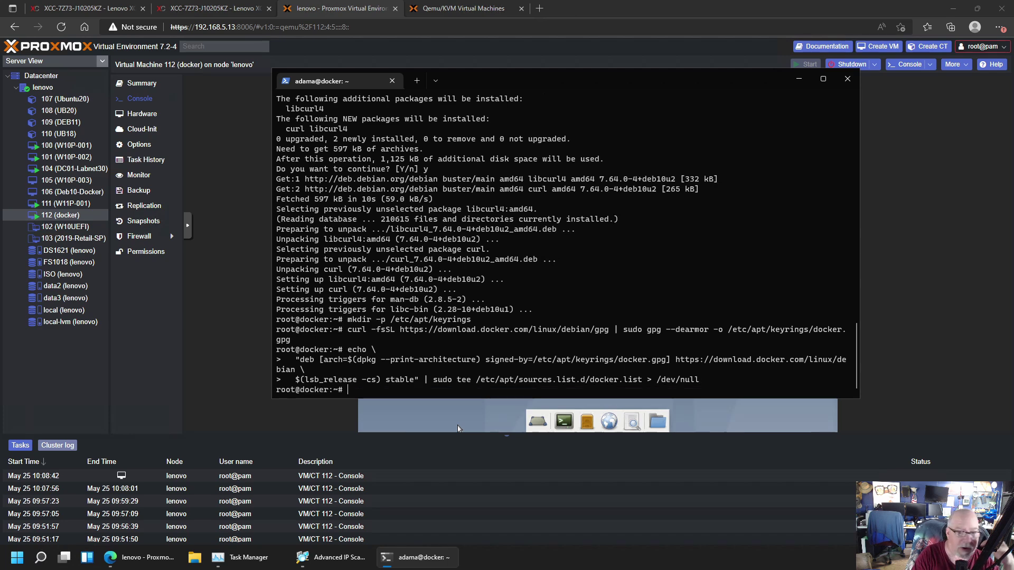
pyautogui.write('clear')
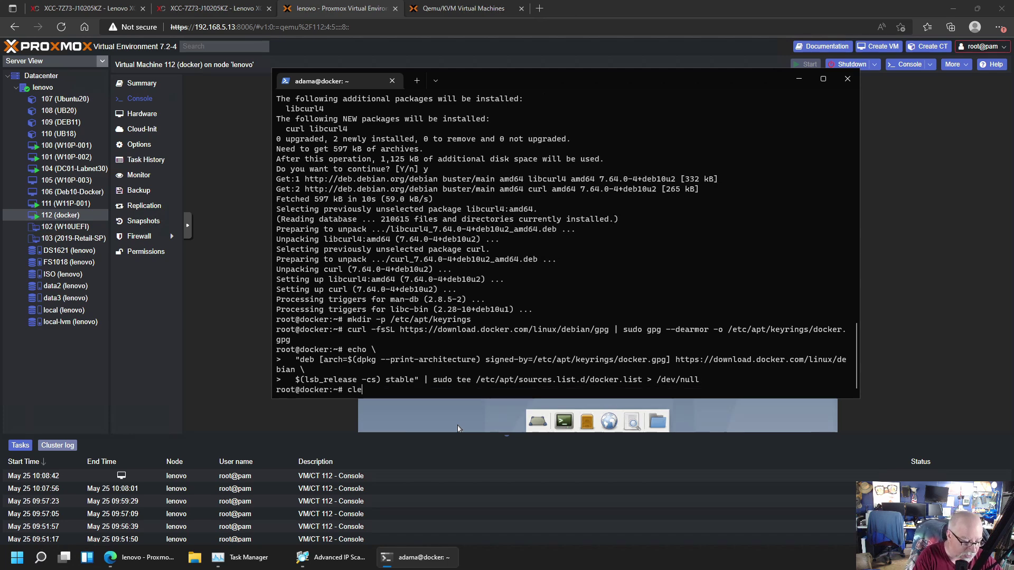
pyautogui.press('Return')
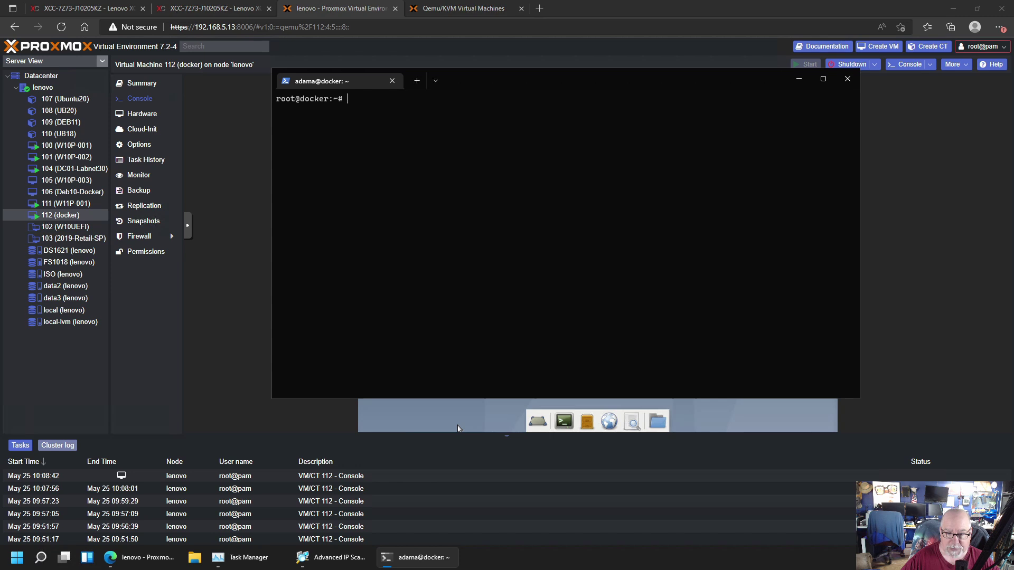
# Refresh package lists, install Docker CE, CLI, containerd.io and compose plugin, then clear the screen
pyautogui.write('apt-get update')
pyautogui.press('Return')
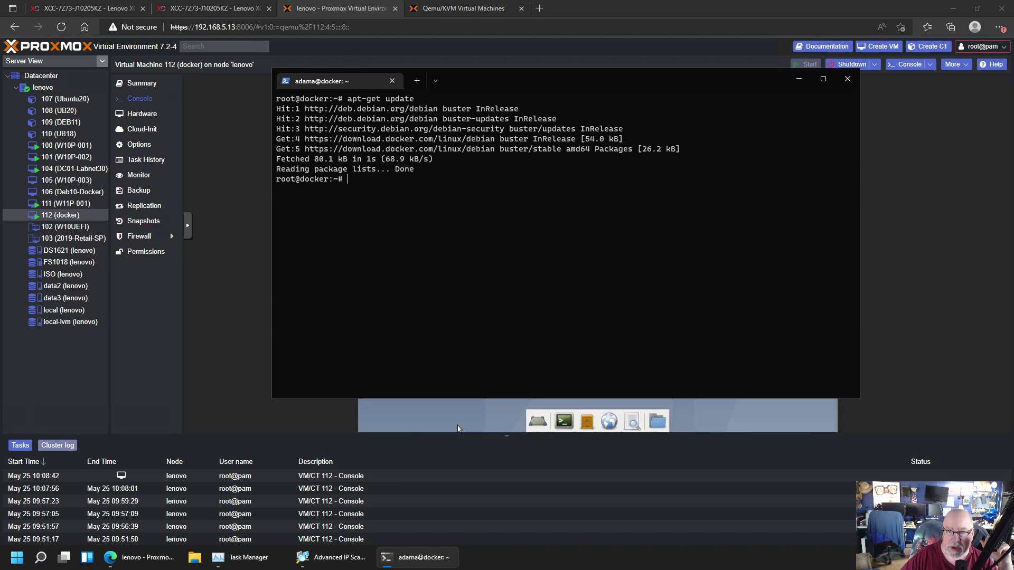
pyautogui.rightClick(370, 195)
pyautogui.press('Return')
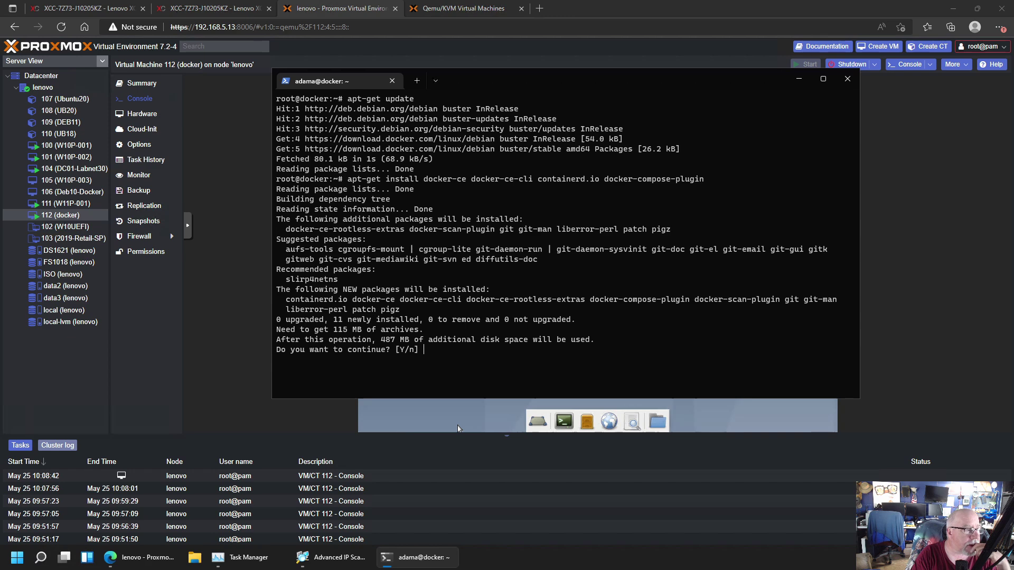
pyautogui.write('y')
pyautogui.press('Return')
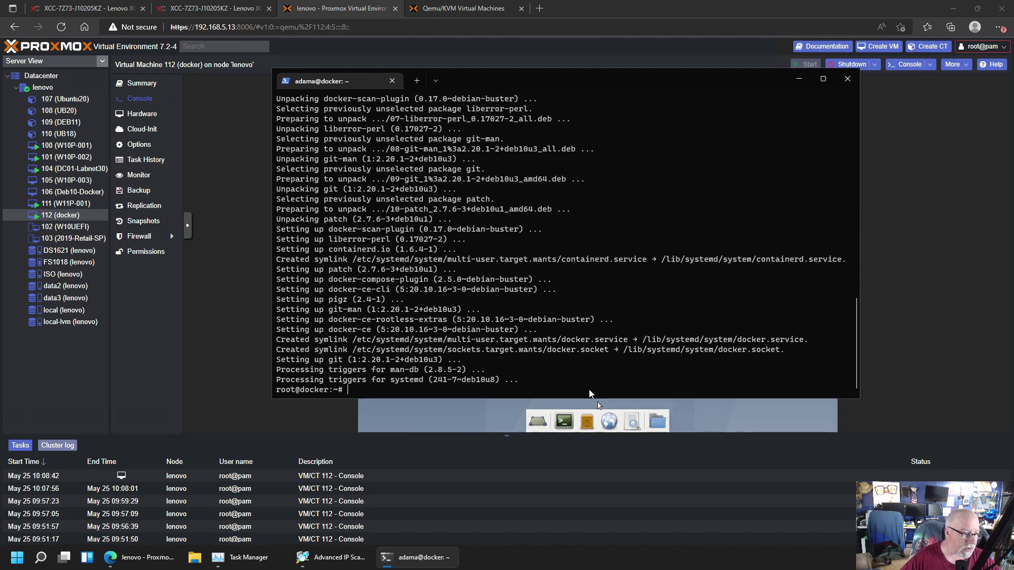
pyautogui.write('clear')
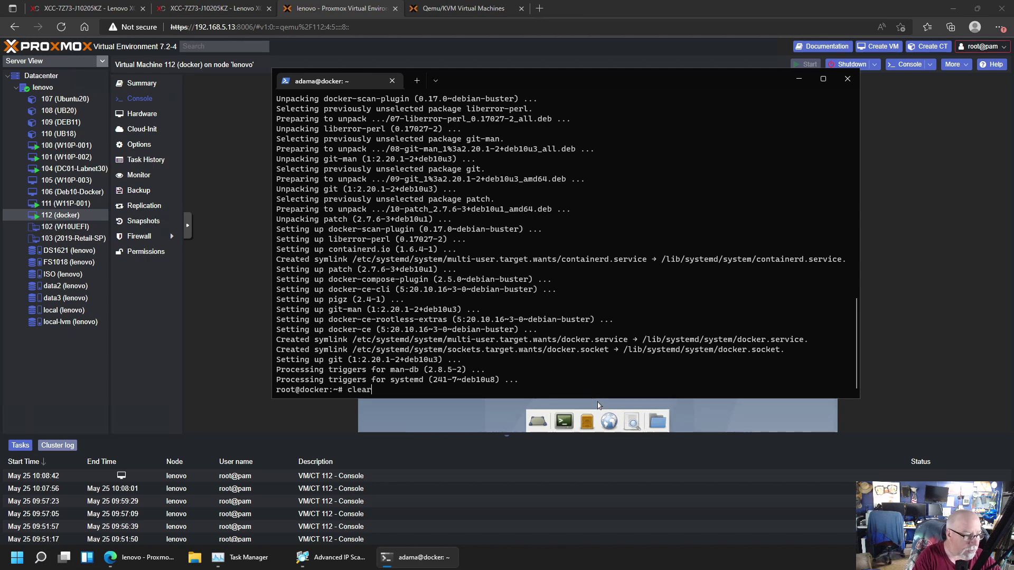
pyautogui.press('Return')
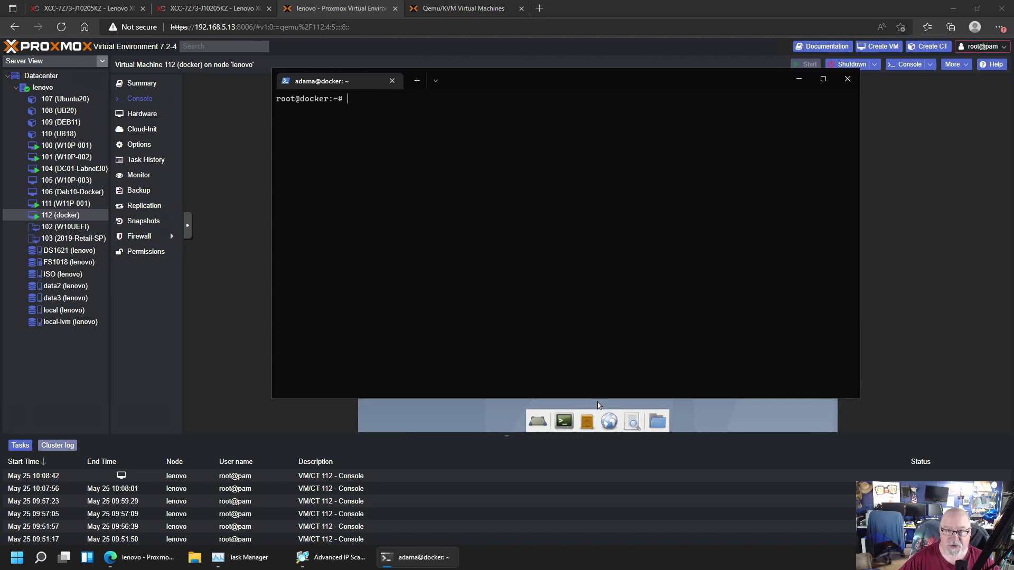
# Verify Docker with 'docker run hello-world', then add the regular user to the docker group via usermod
pyautogui.write('docker run hello-world')
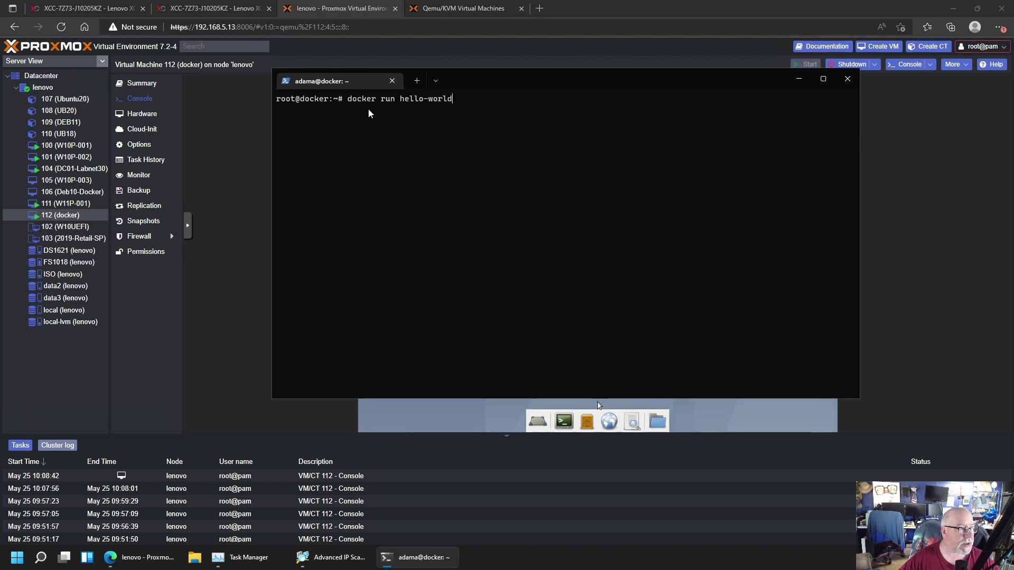
pyautogui.press('Return')
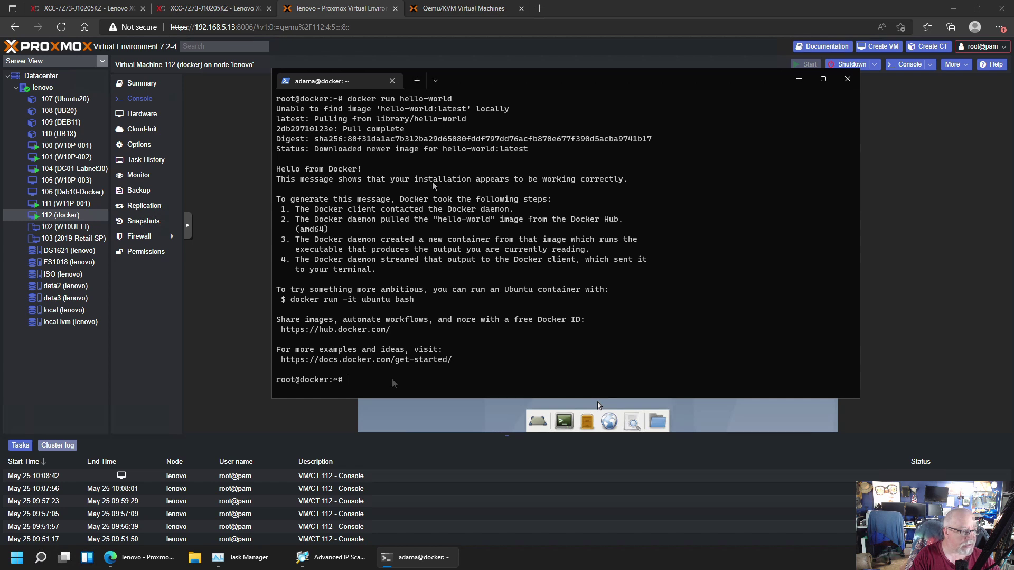
pyautogui.write('sudo')
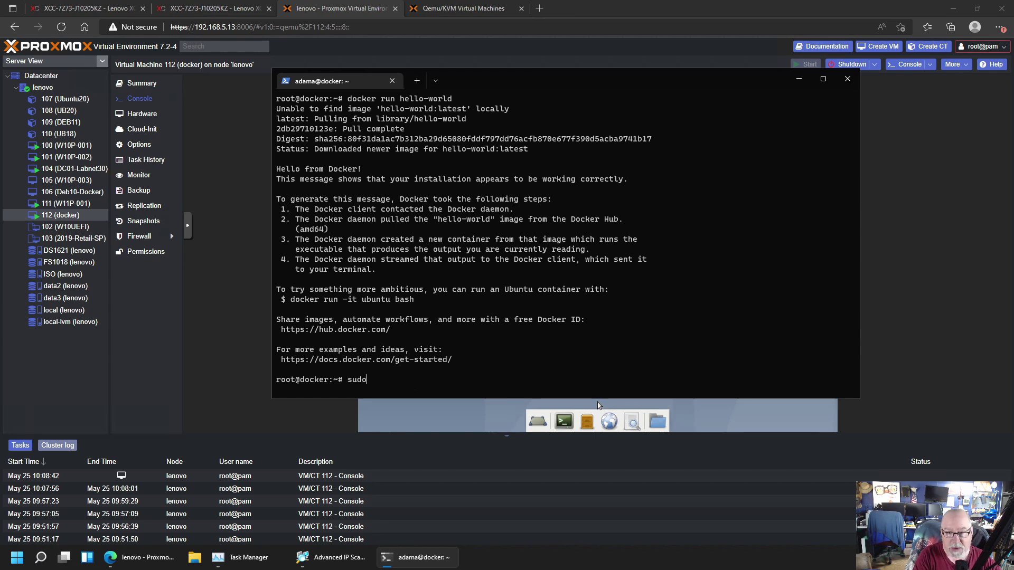
pyautogui.write(' usermod')
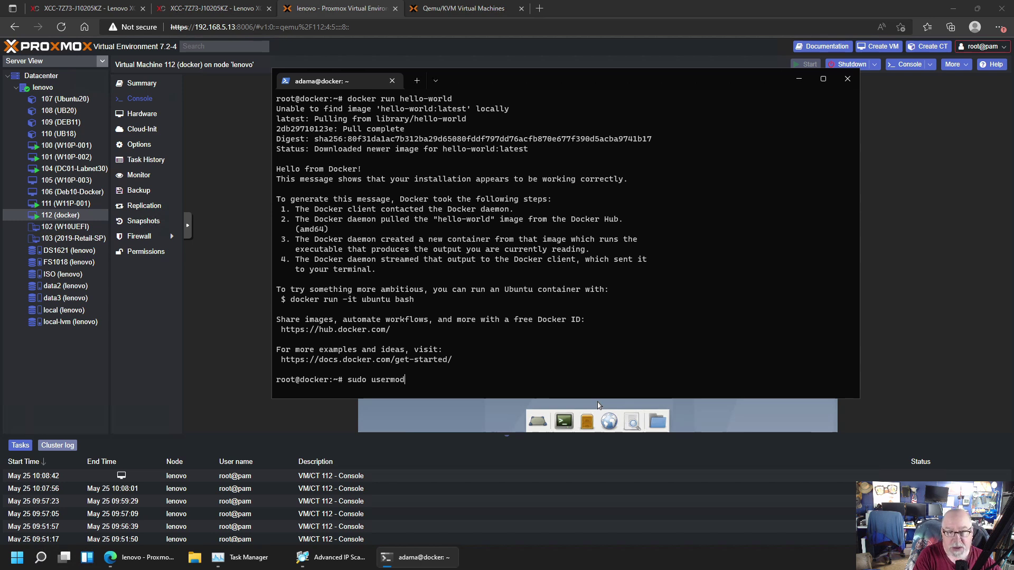
pyautogui.write(' -aG')
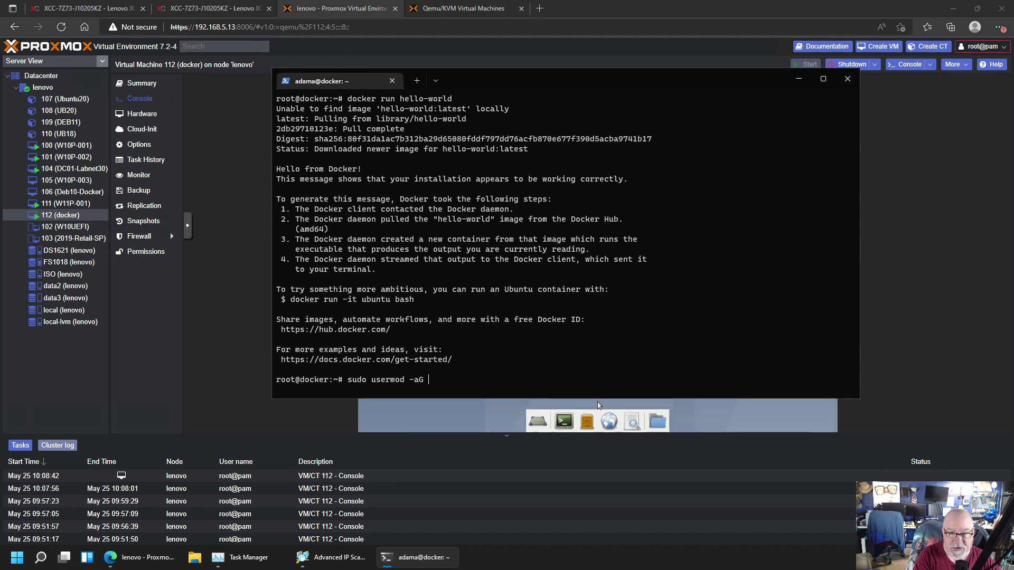
pyautogui.write(' docker')
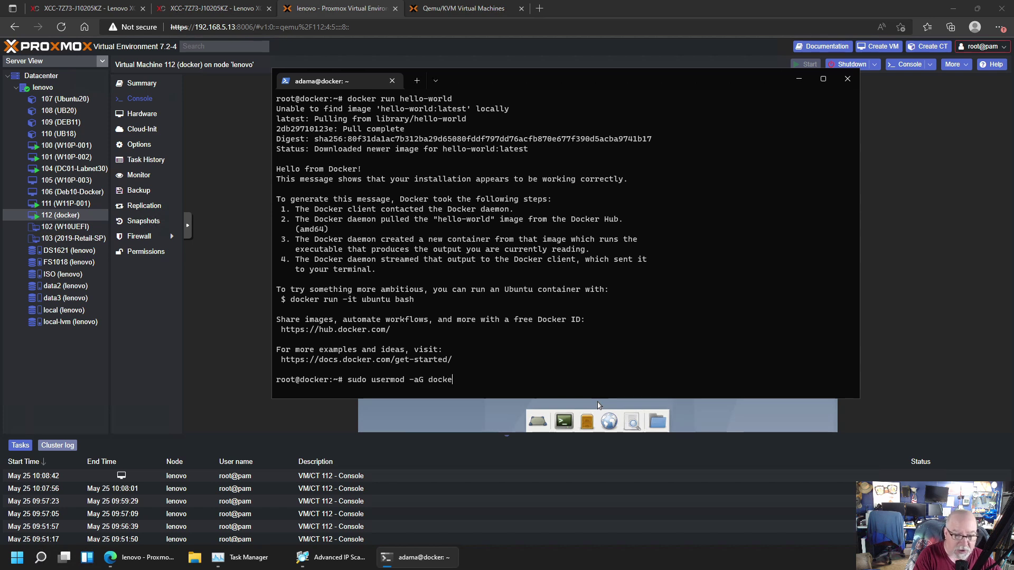
pyautogui.write(' adama')
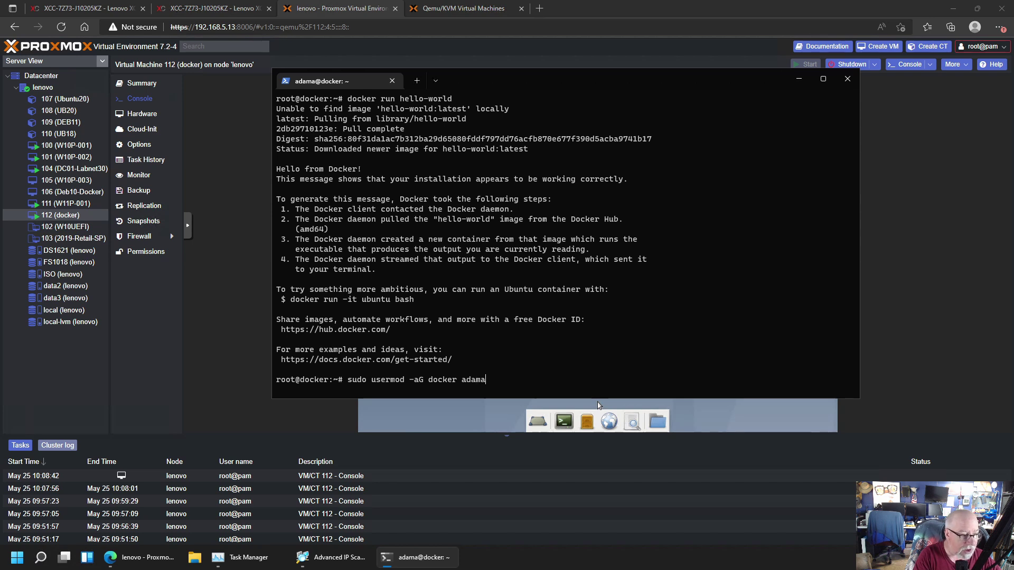
pyautogui.press('Return')
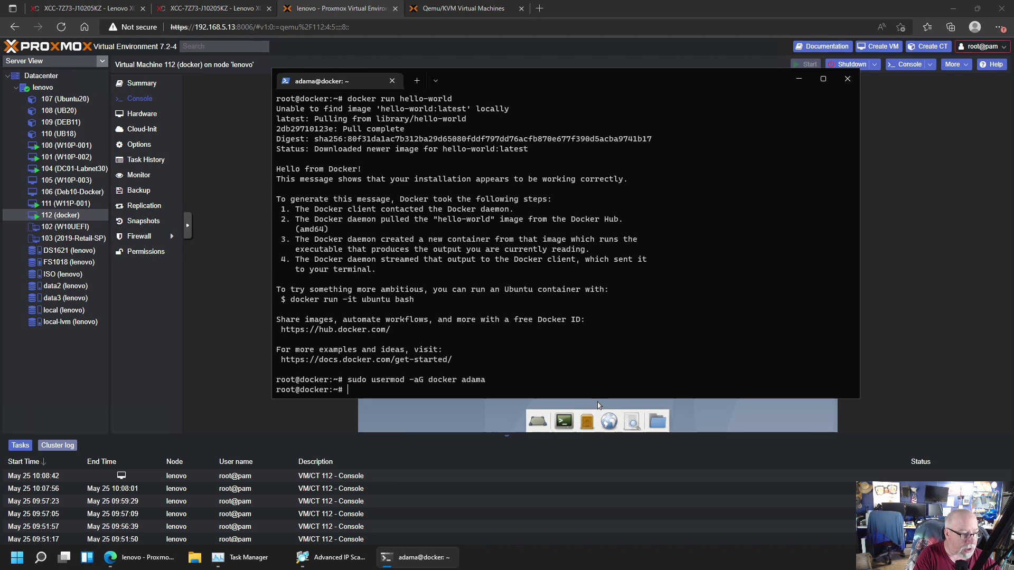
# Back as the regular user, confirm 'docker version' shows client and server 20.10.16 without sudo, then clear the screen
pyautogui.write('exit')
pyautogui.press('Return')
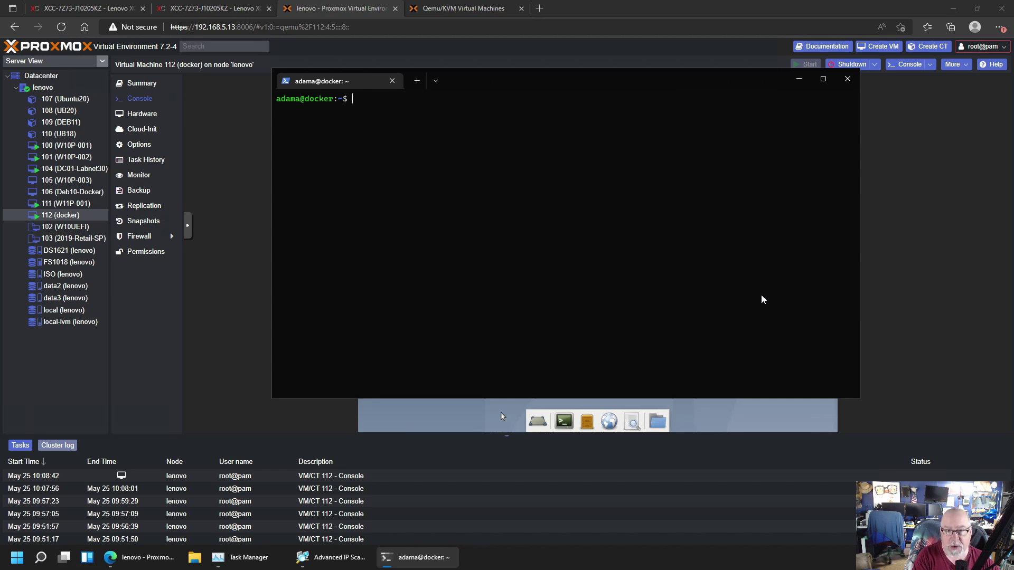
pyautogui.write('docker version')
pyautogui.press('Return')
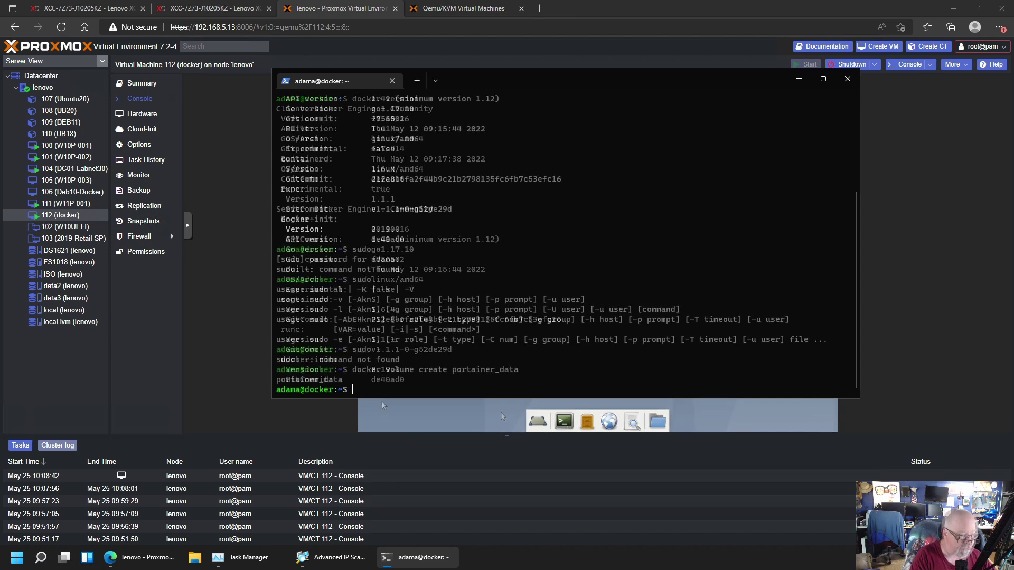
pyautogui.write('r')
pyautogui.press('Return')
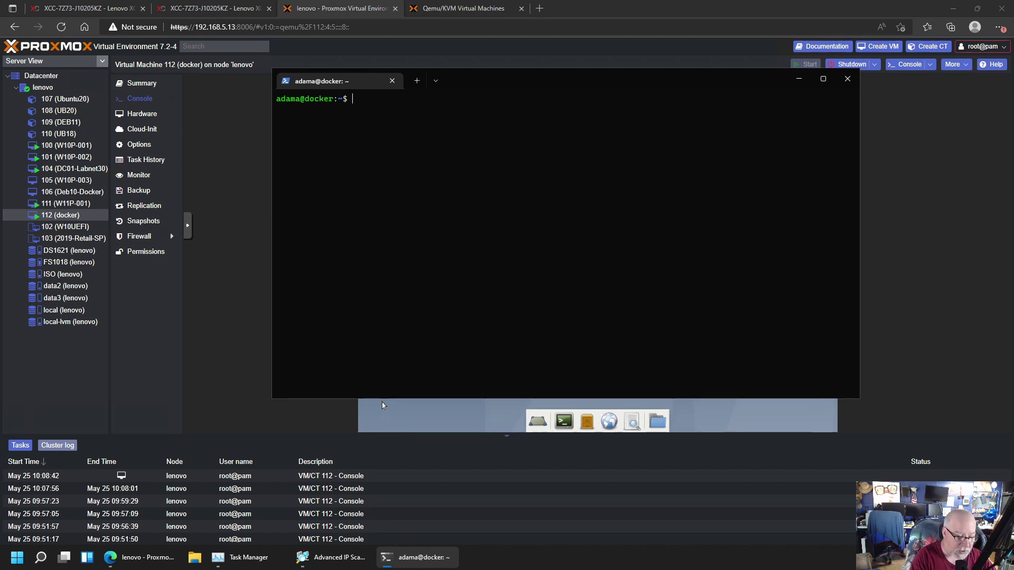
# Create the portainer_data volume and launch portainer/portainer-ce detached on ports 8000 and 9000 with restart=always
pyautogui.write('docker')
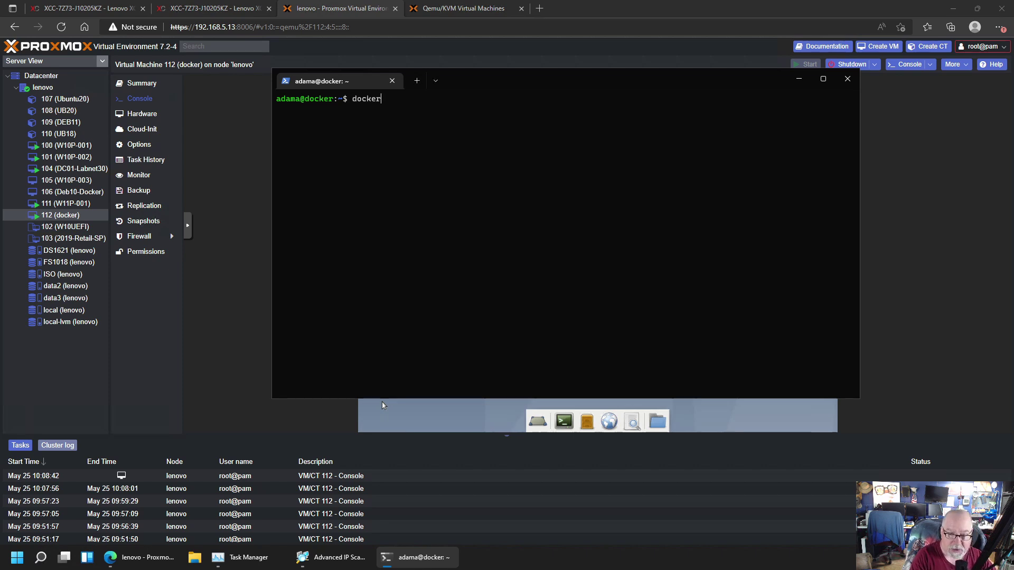
pyautogui.write(' volum')
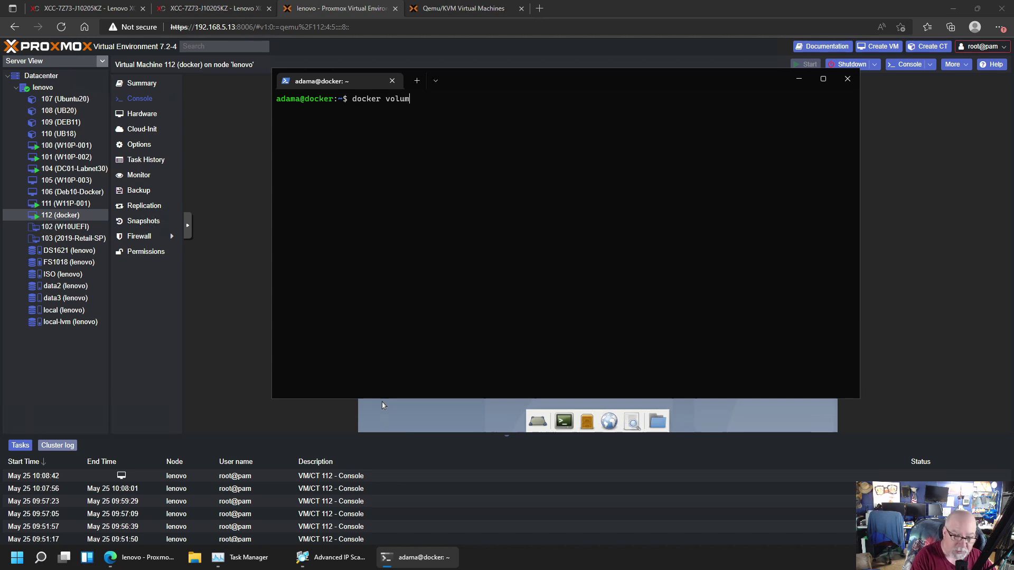
pyautogui.write('e create')
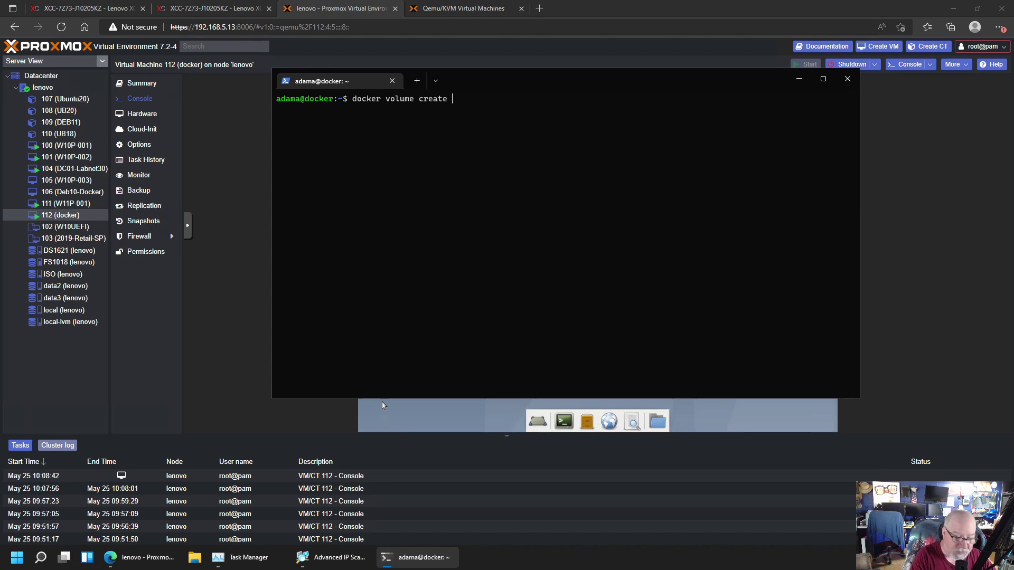
pyautogui.write(' portainer')
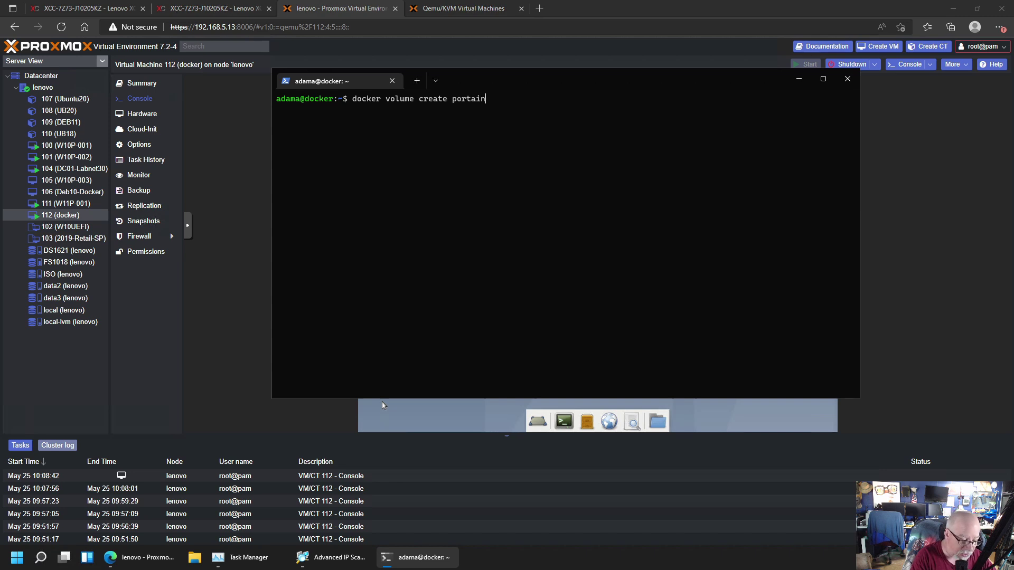
pyautogui.write('_data')
pyautogui.press('Return')
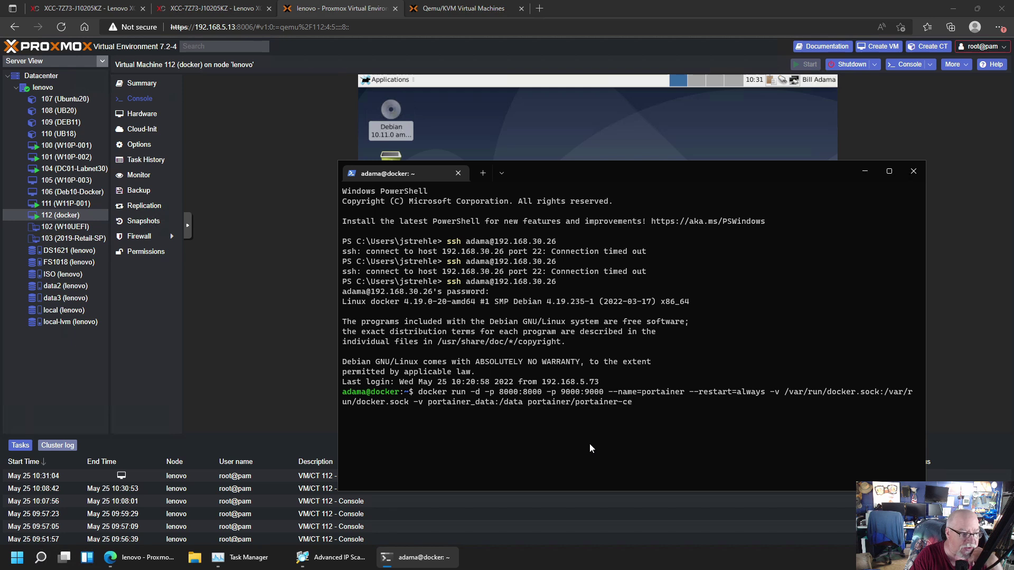
pyautogui.press('Return')
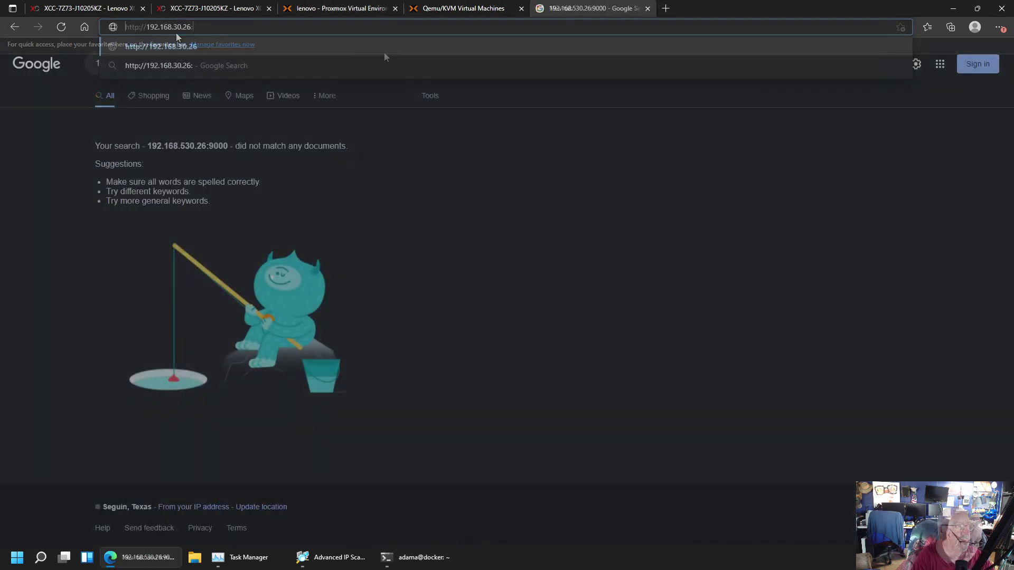
pyautogui.write(':9000')
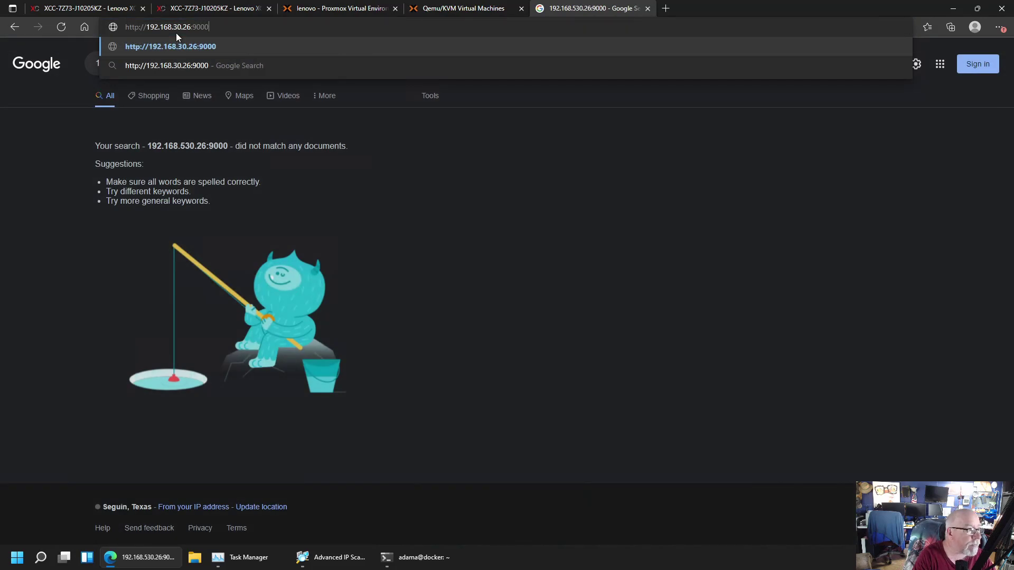
pyautogui.press('Return')
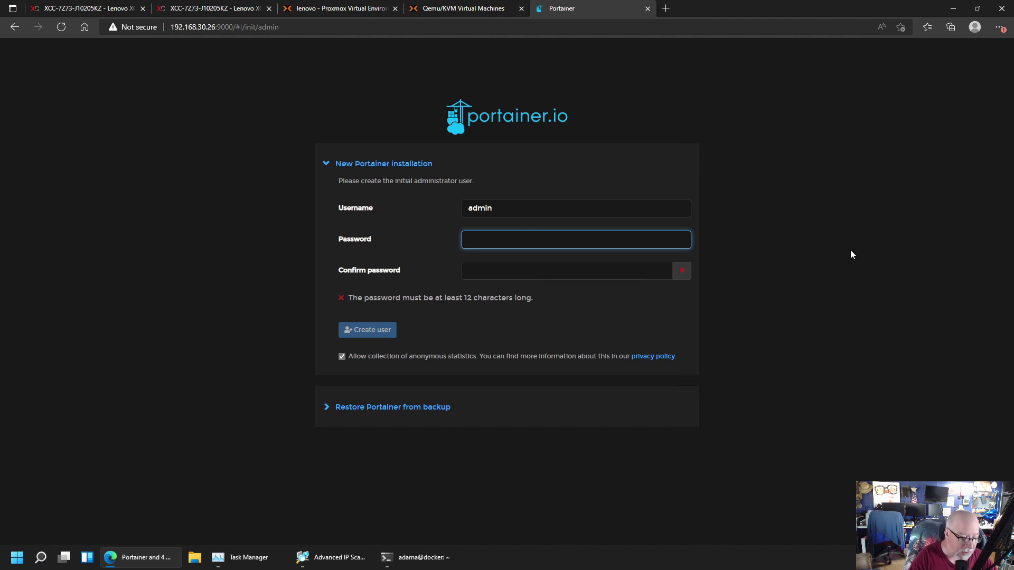
pyautogui.write('**')
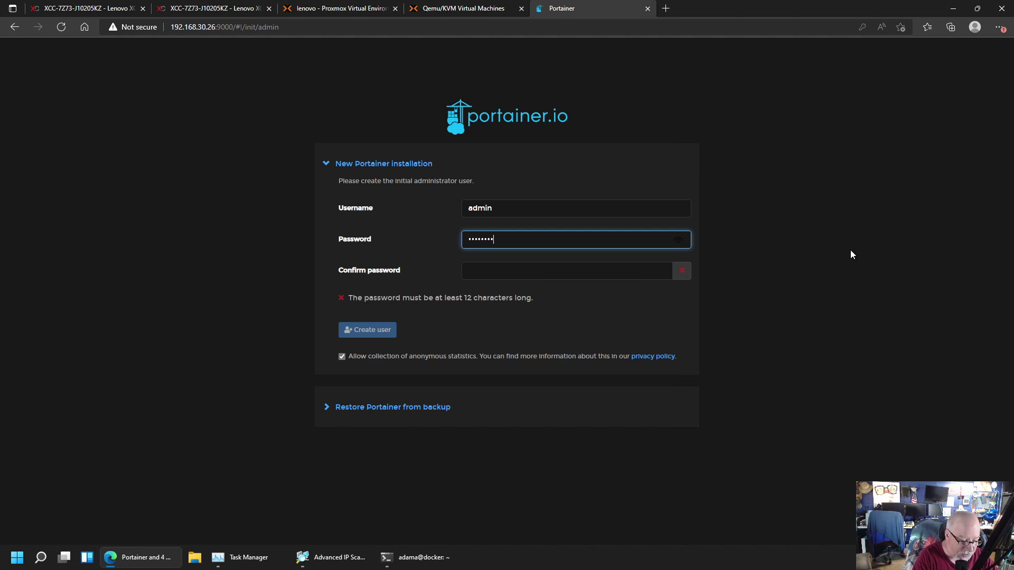
pyautogui.write('***********')
pyautogui.press('Tab')
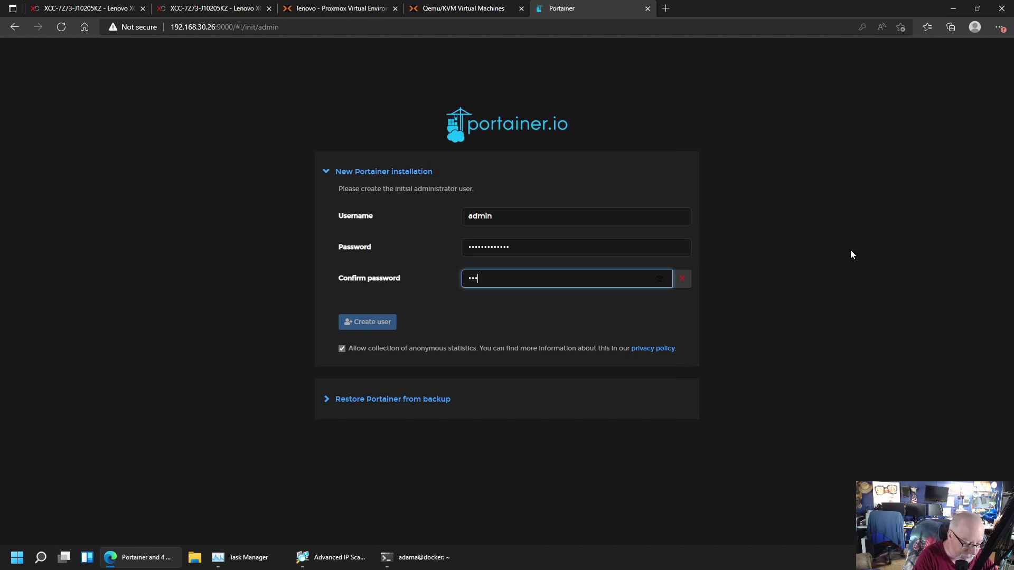
pyautogui.write('*************')
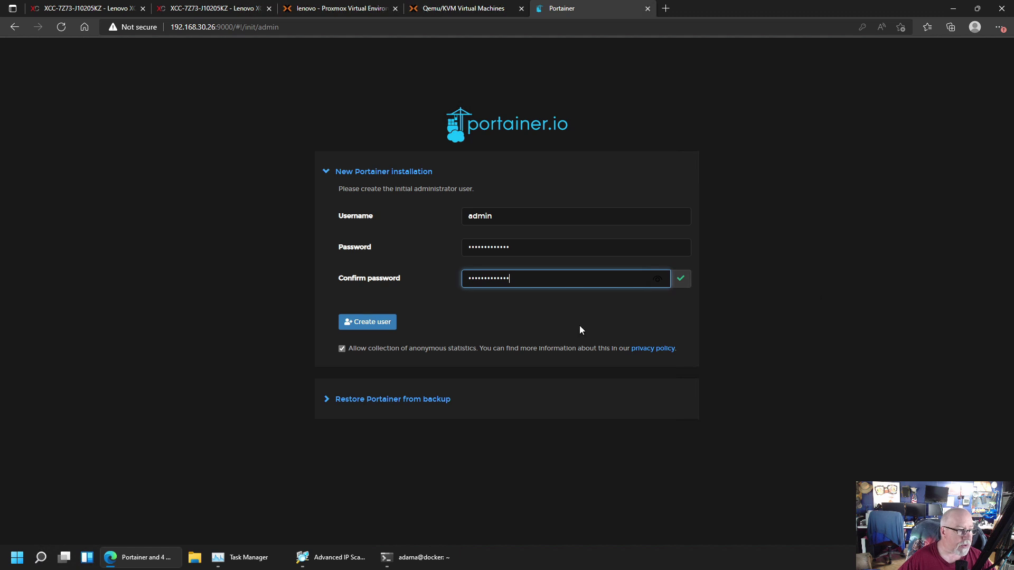
# Create the admin user, decline saving the password, view the local environment's containers, then the Settings page
pyautogui.click(372, 322)
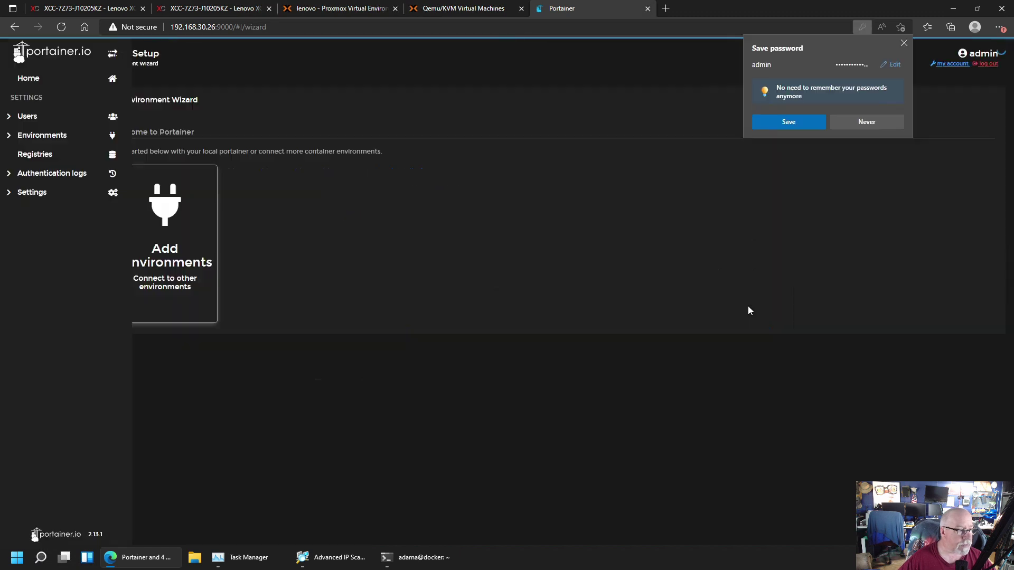
pyautogui.click(862, 122)
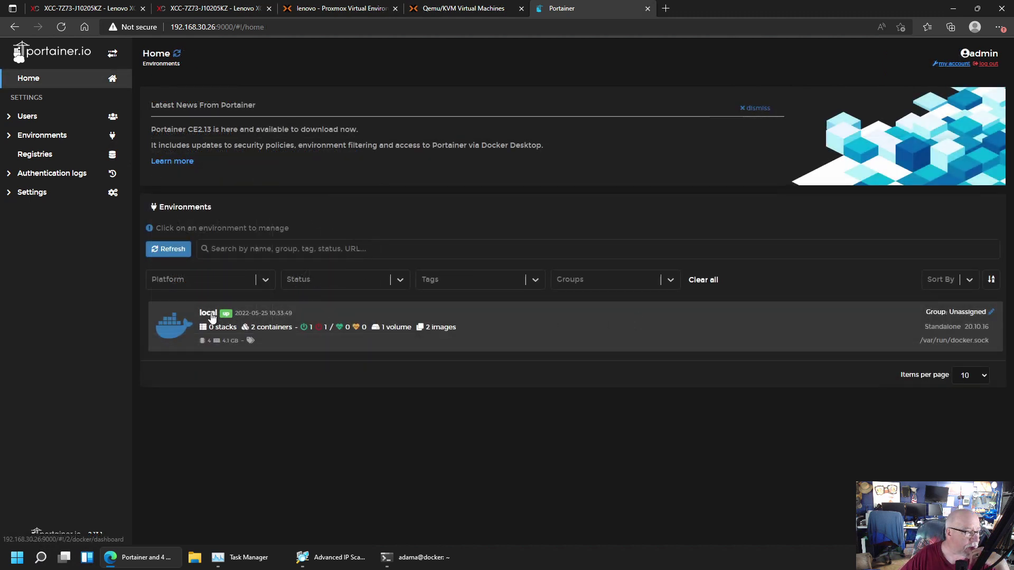
pyautogui.click(212, 315)
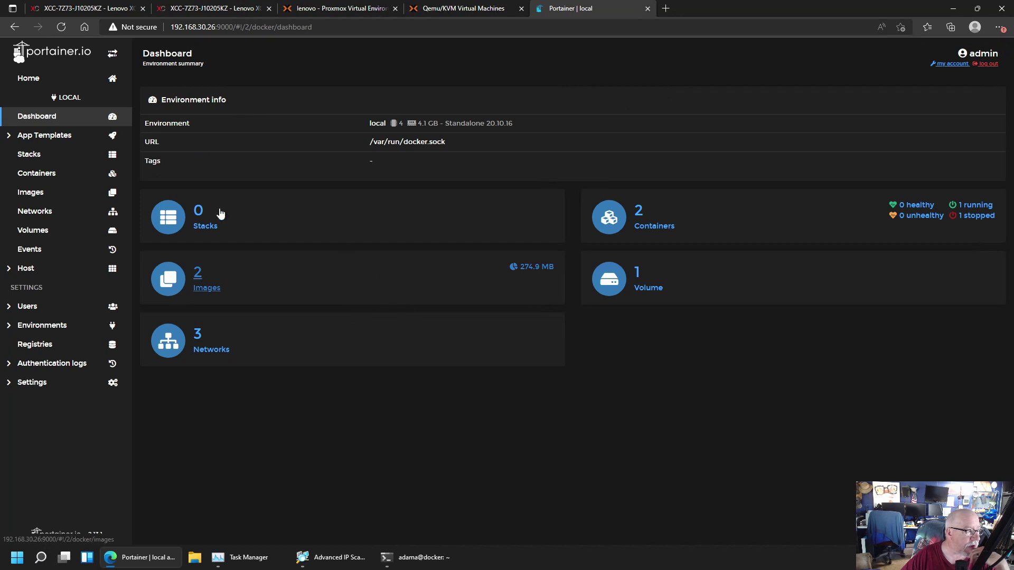
pyautogui.click(40, 172)
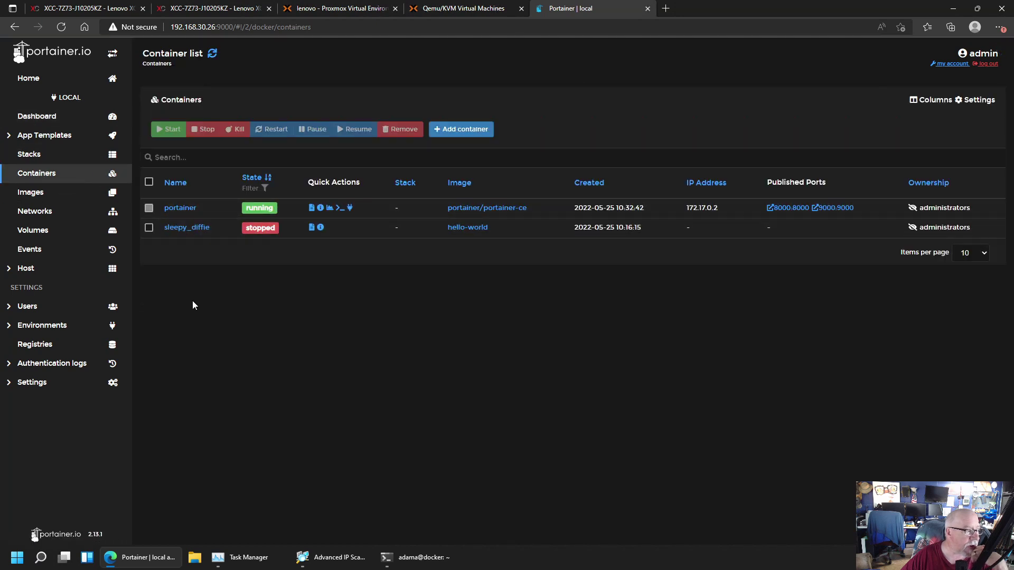
pyautogui.click(92, 390)
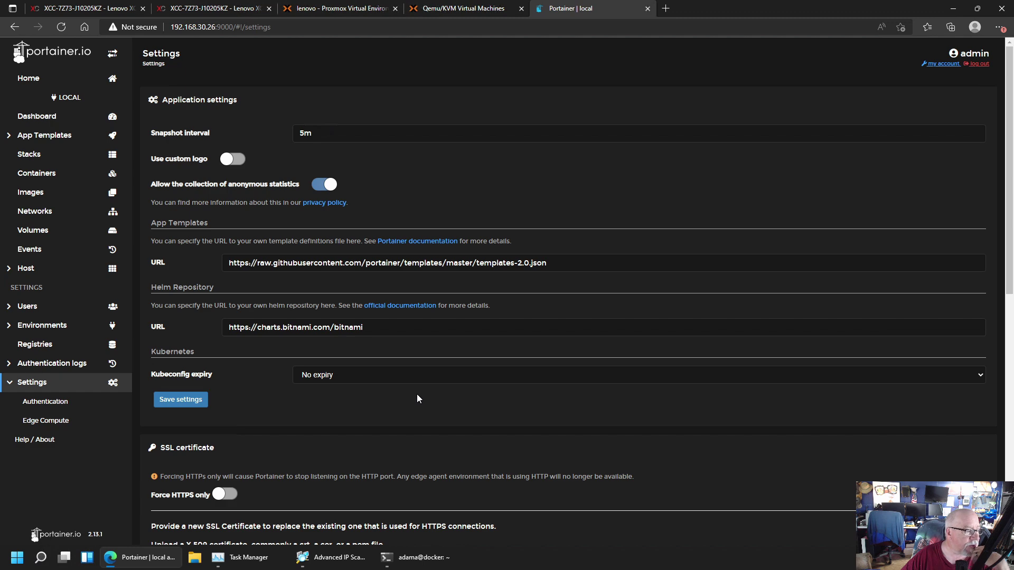
# Scroll through the Settings page, then return to the local environment's container list
pyautogui.scroll(-4, 416, 398)
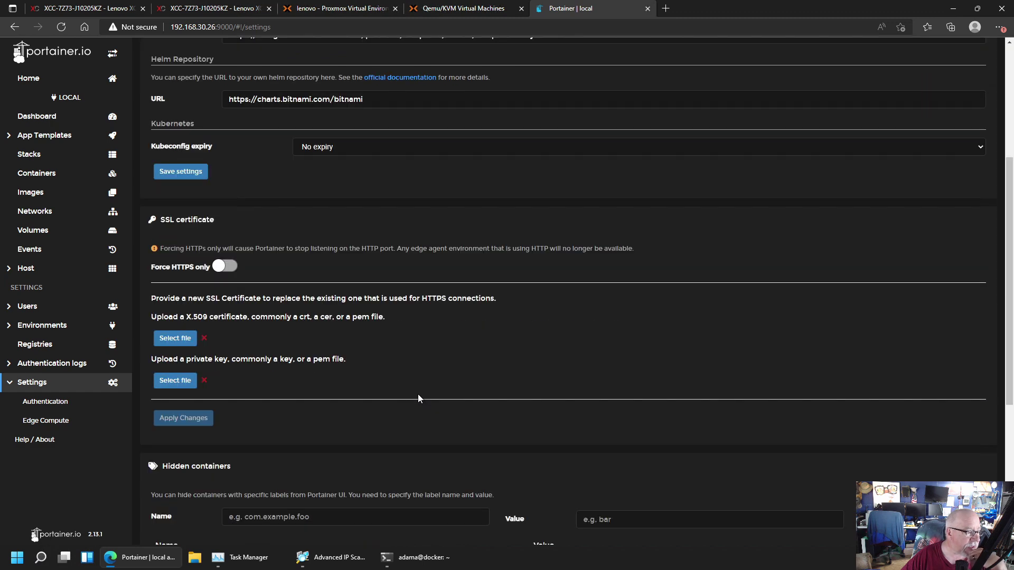
pyautogui.scroll(-4, 418, 398)
pyautogui.scroll(-1, 418, 398)
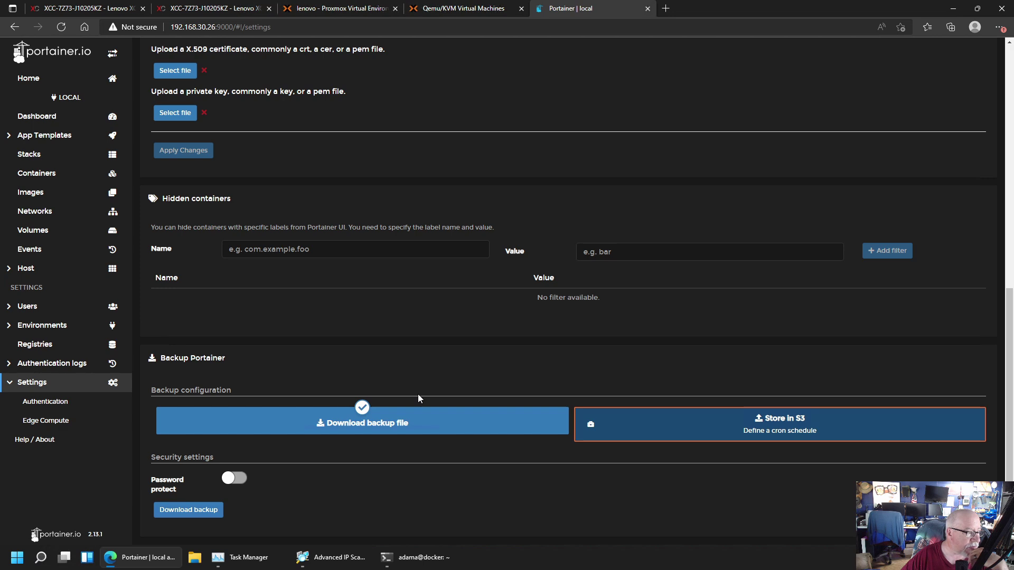
pyautogui.scroll(9, 418, 398)
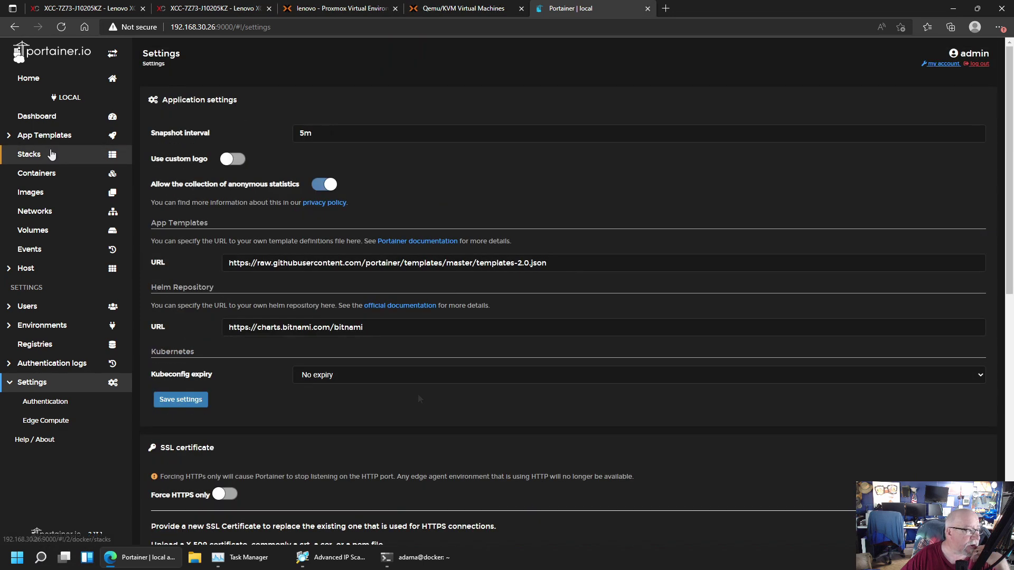
pyautogui.click(41, 173)
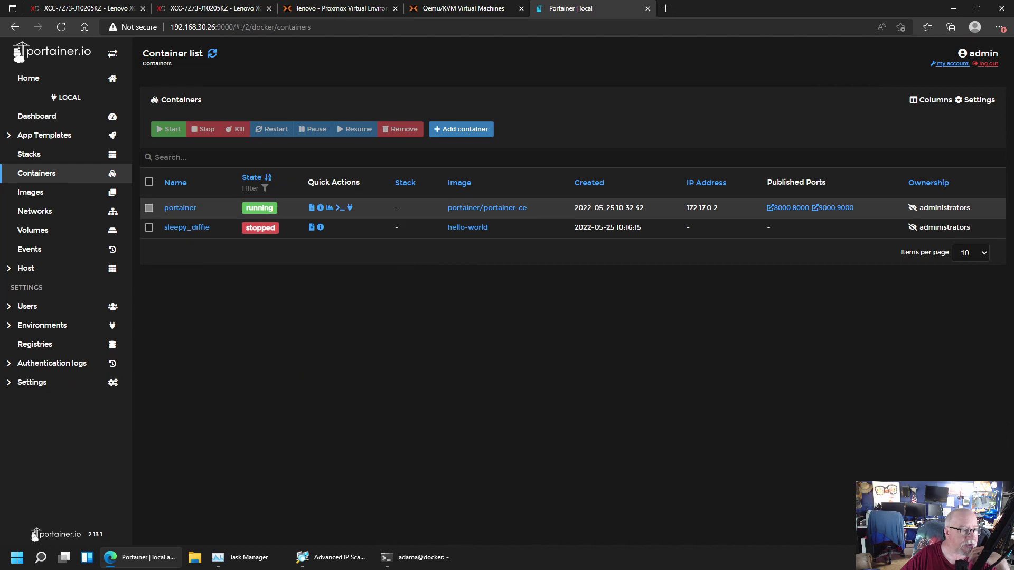
# Test the 8000:8000 port link, which opens an unreachable 0.0.0.0 page, then go to Settings > Environments
pyautogui.click(787, 207)
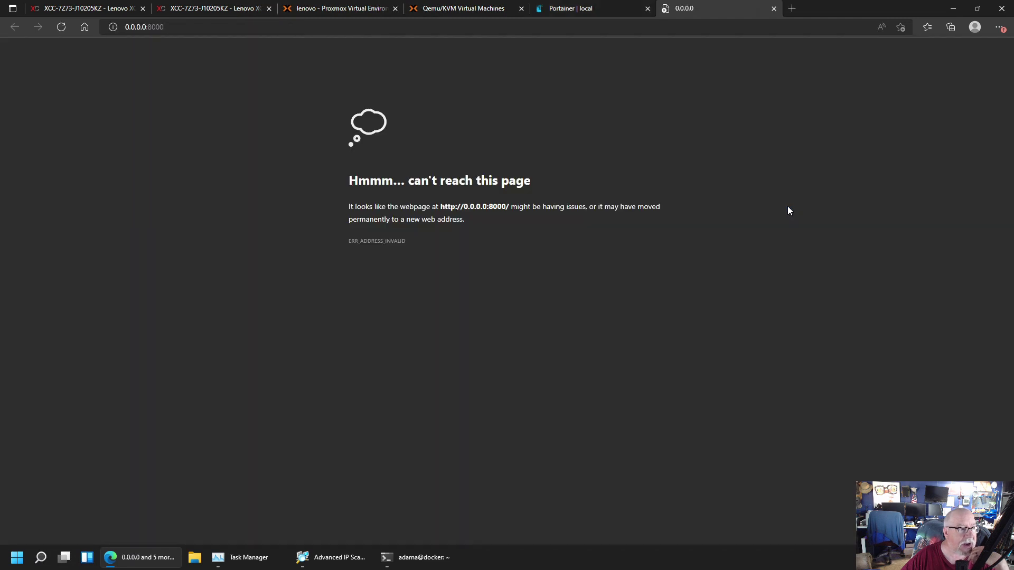
pyautogui.click(774, 8)
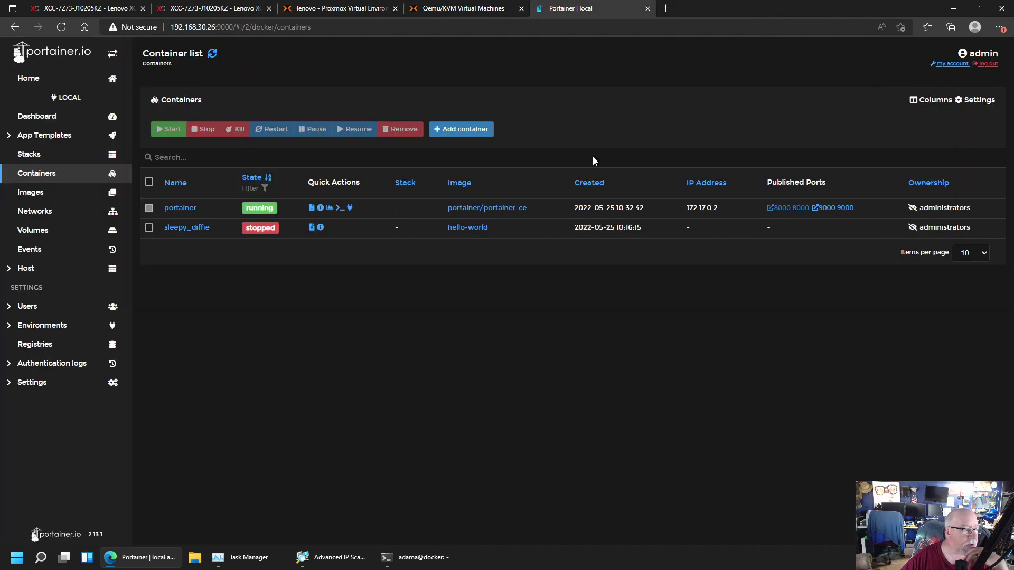
pyautogui.click(23, 383)
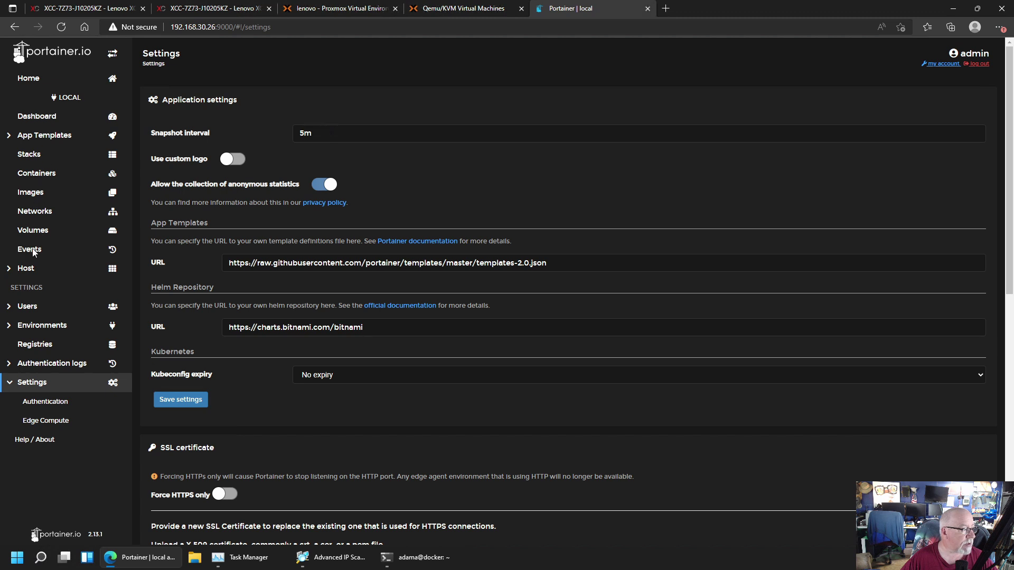
pyautogui.click(43, 329)
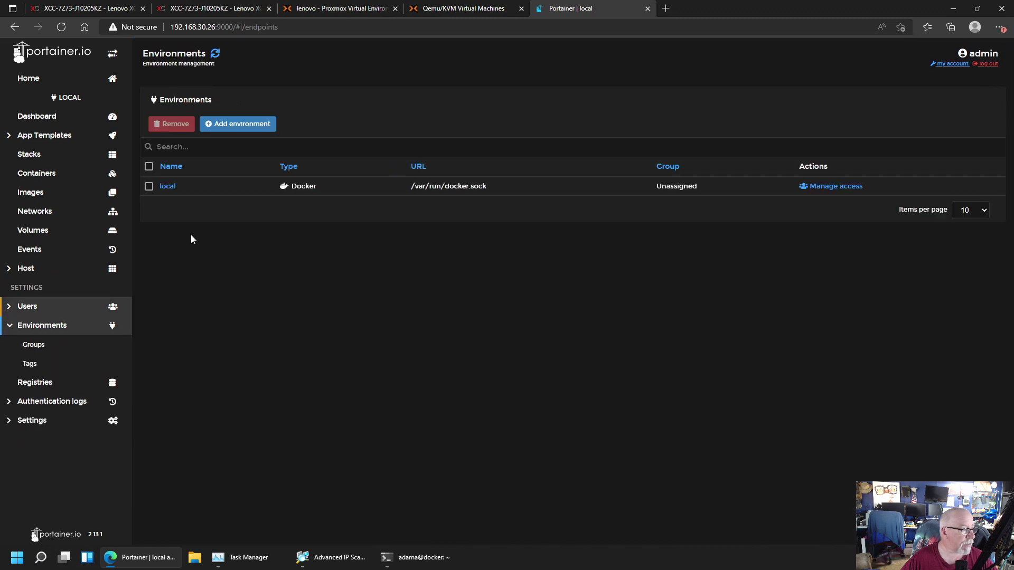
# Set the local environment's Public IP to 192.168.30.26 and confirm the 9000:9000 port link now opens Portainer
pyautogui.click(168, 187)
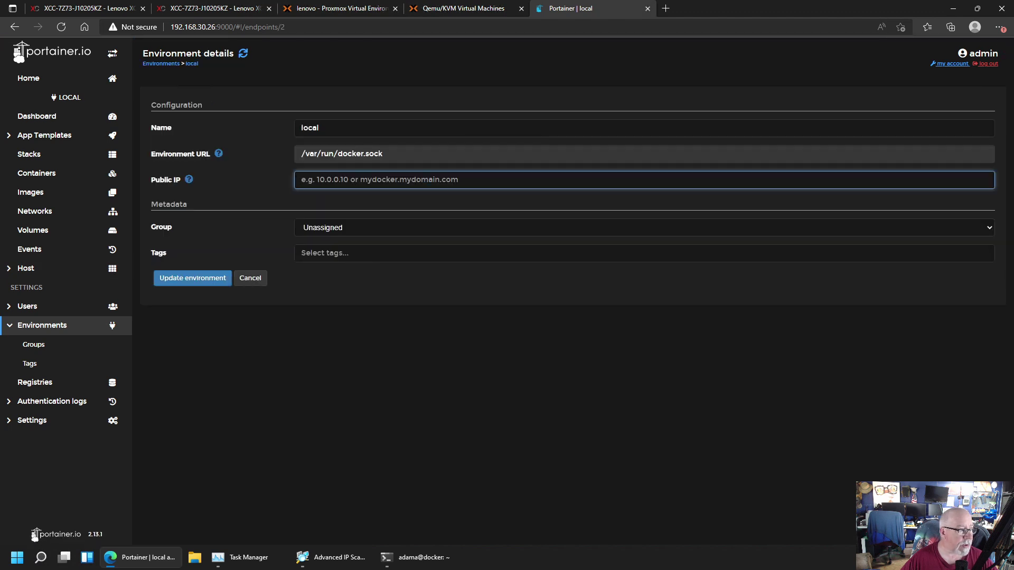
pyautogui.write('192.168.30.26')
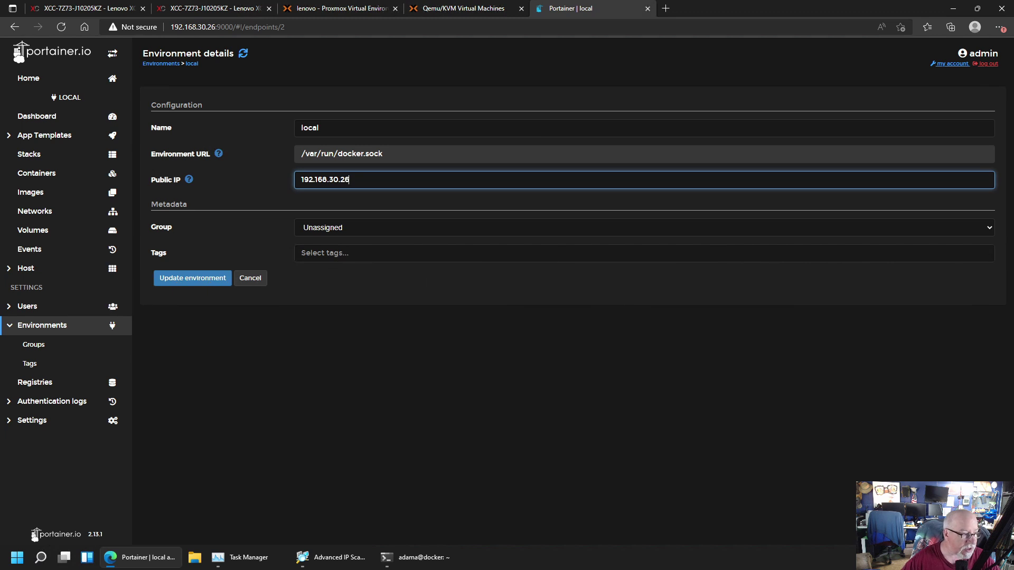
pyautogui.click(181, 278)
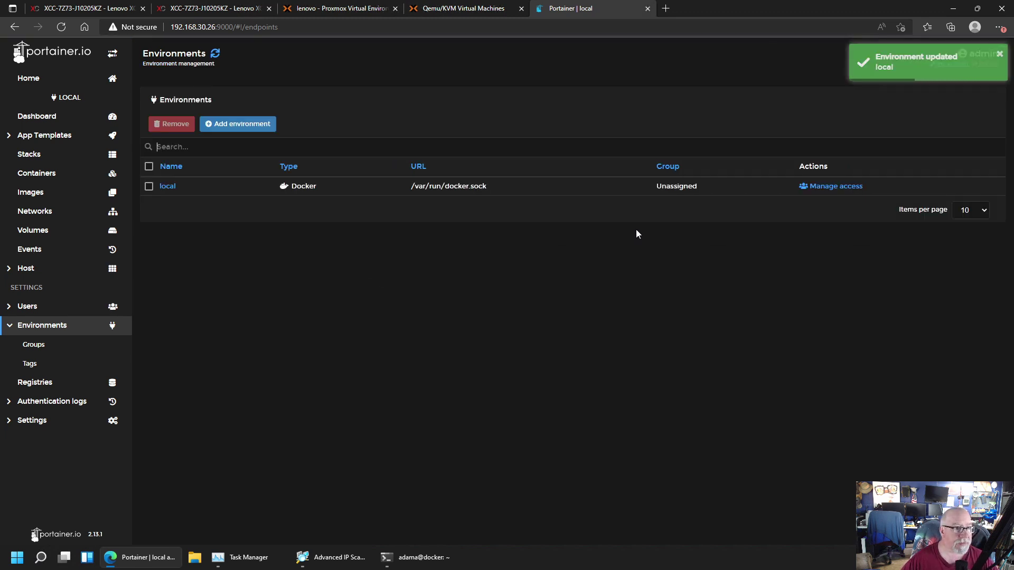
pyautogui.click(37, 174)
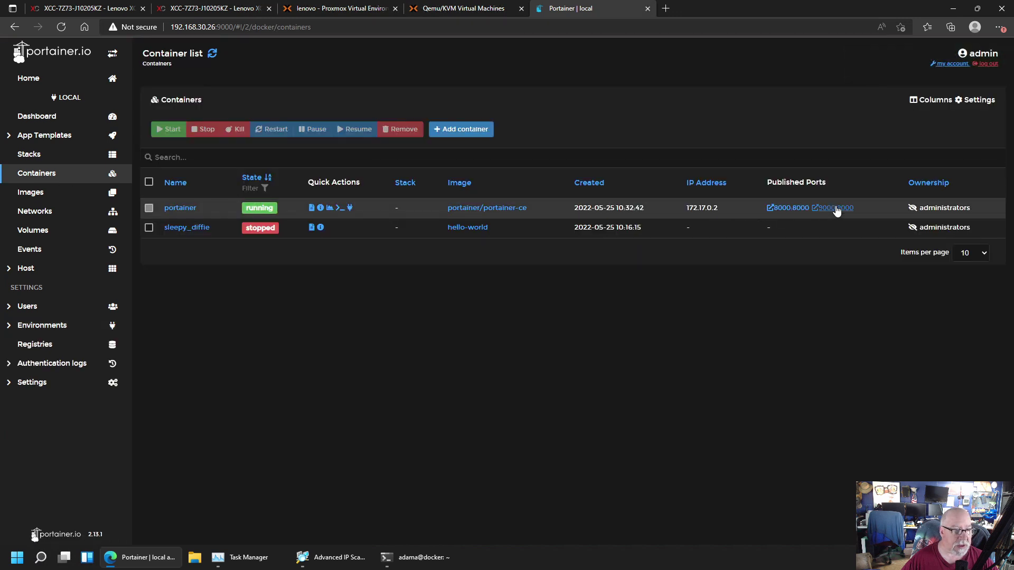
pyautogui.click(837, 209)
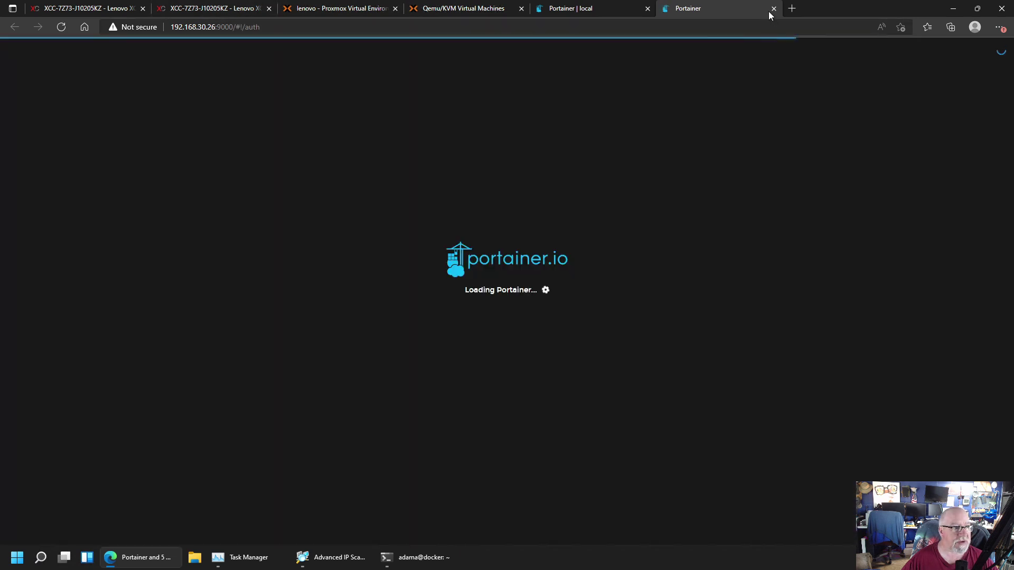
pyautogui.click(774, 9)
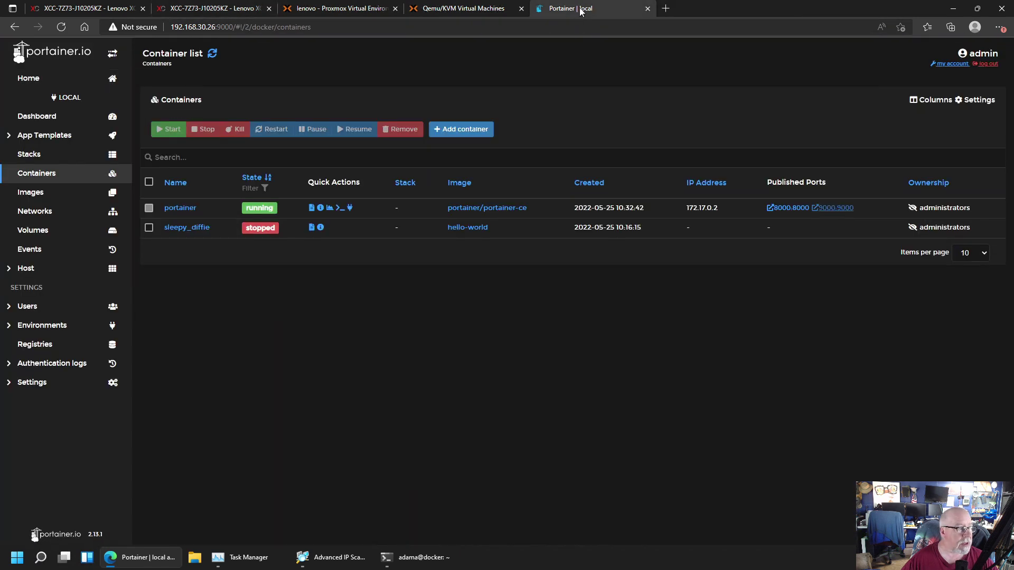
# Browse the local environment's Dashboard, Stacks, Containers and Volumes pages, ending on Containers
pyautogui.click(43, 118)
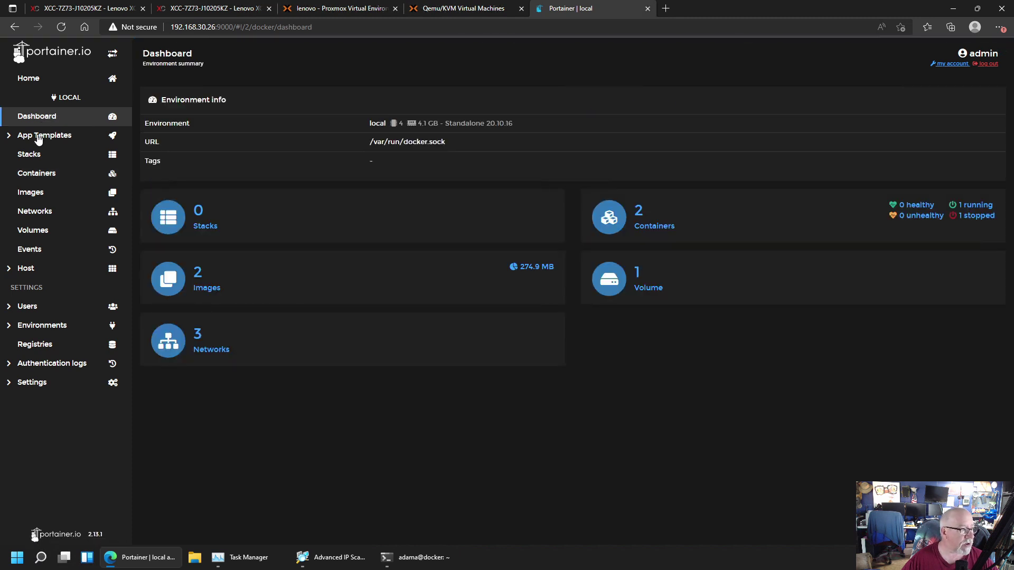
pyautogui.click(35, 155)
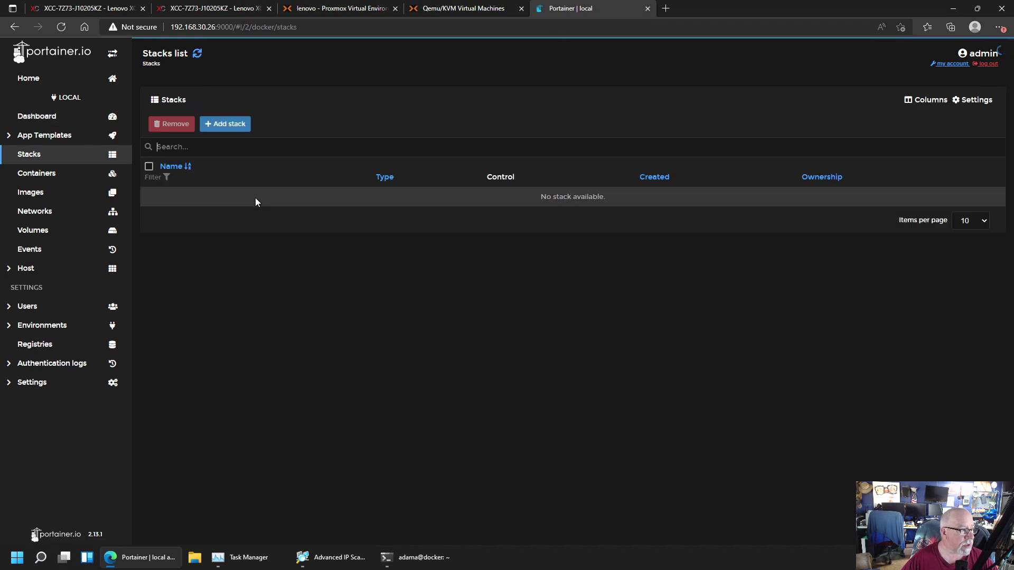
pyautogui.click(37, 173)
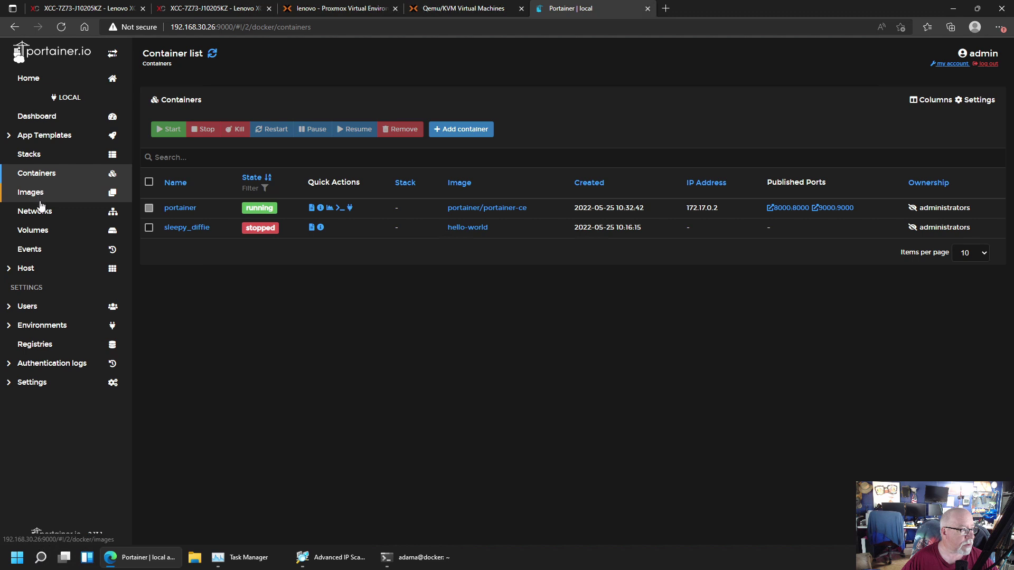
pyautogui.click(42, 232)
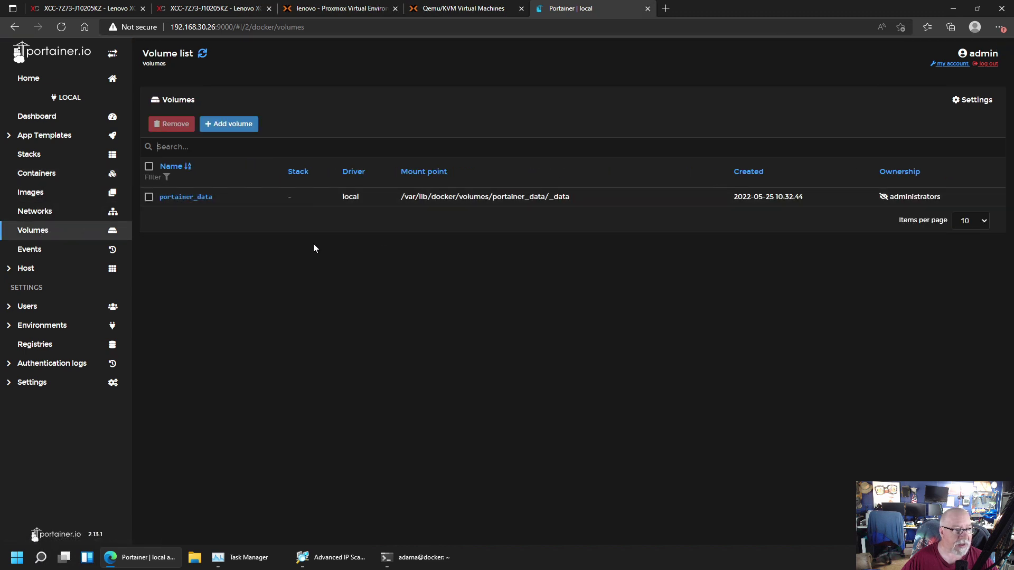
pyautogui.click(44, 180)
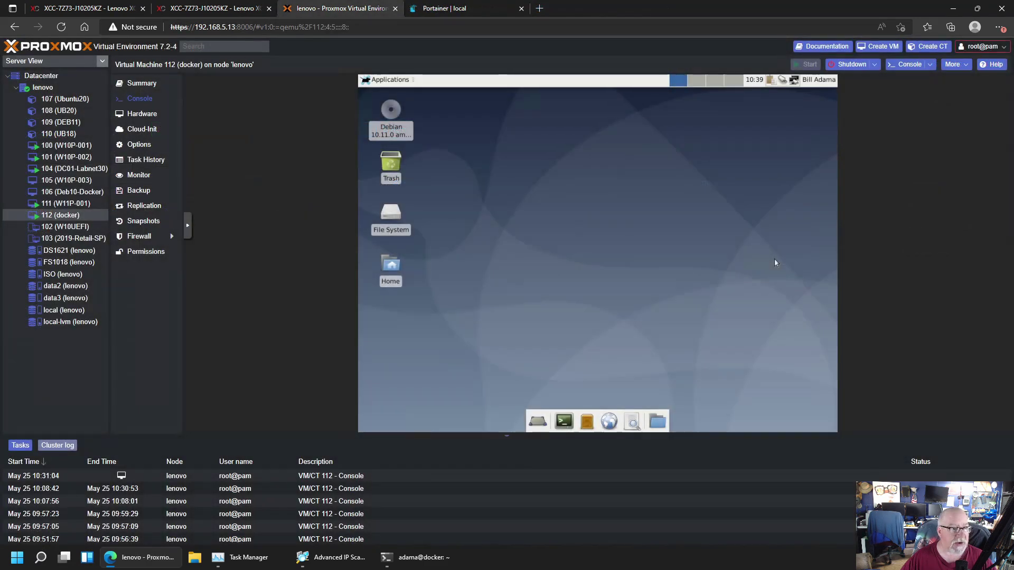
# Log out of Portainer and close its tab to return to the Proxmox VE console
pyautogui.click(461, 9)
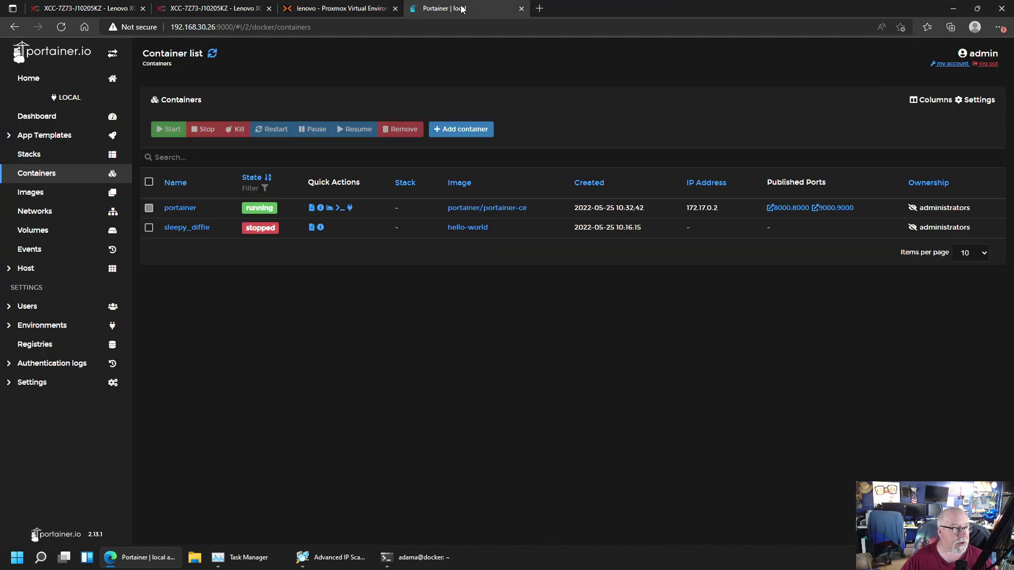
pyautogui.click(986, 64)
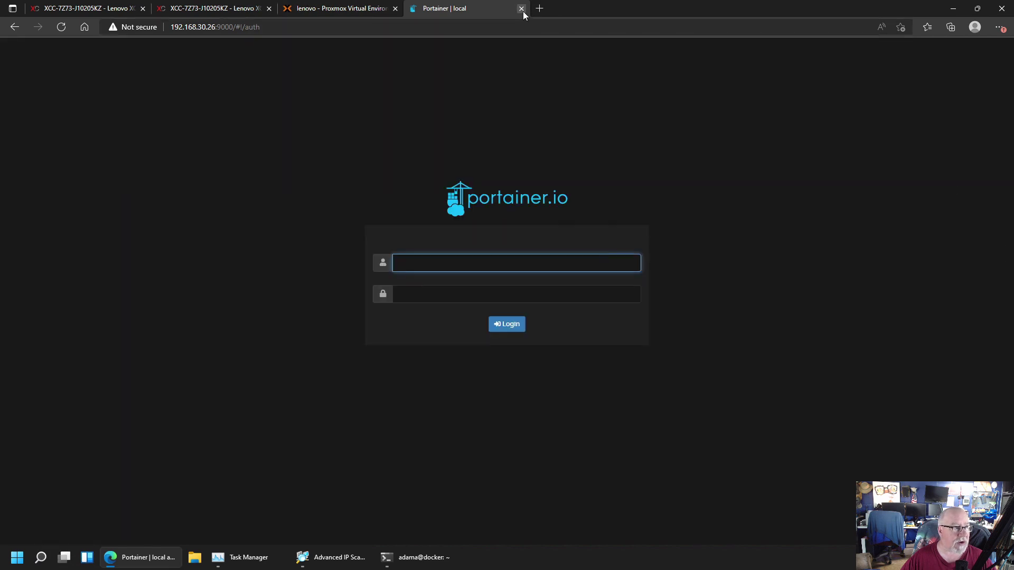
pyautogui.click(522, 9)
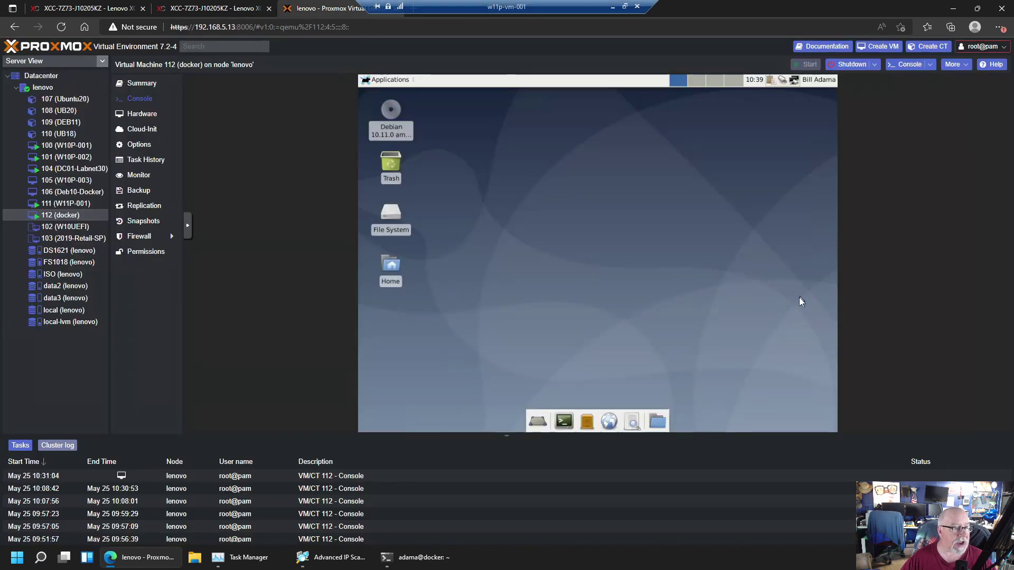
# Restart the docker VM from its Debian desktop session menu and boot Debian immediately at GRUB
pyautogui.click(813, 81)
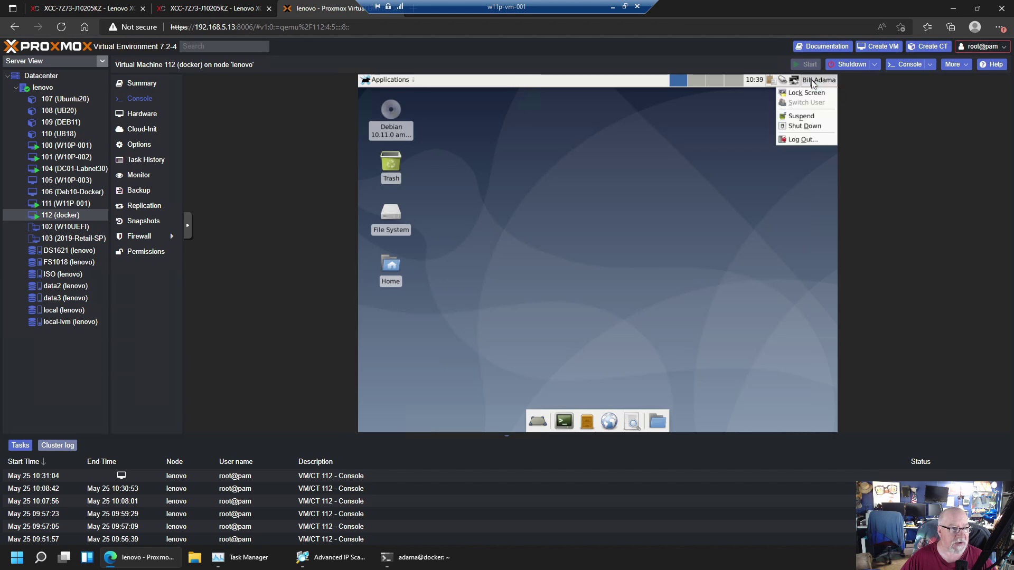
pyautogui.click(796, 141)
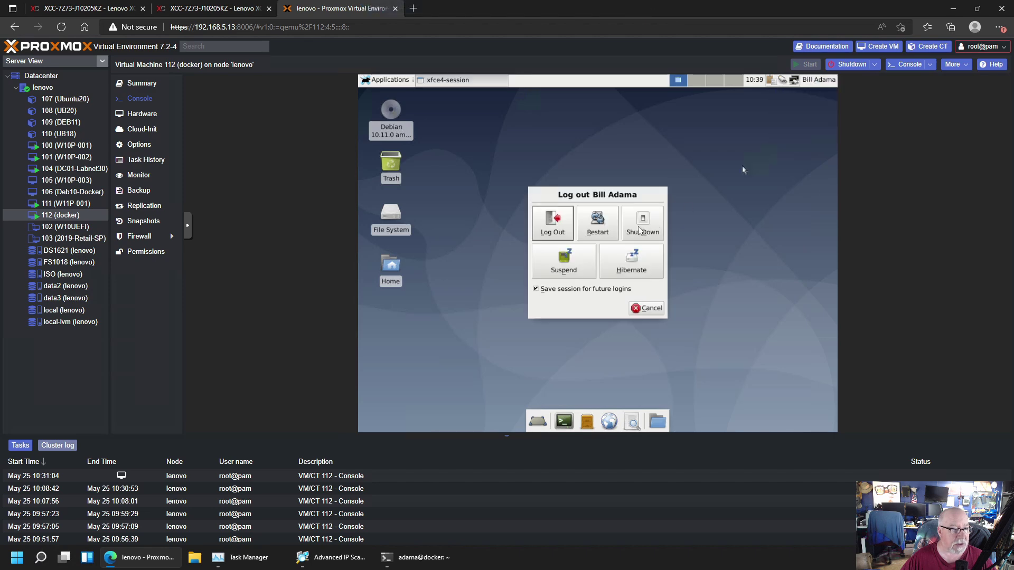
pyautogui.click(593, 223)
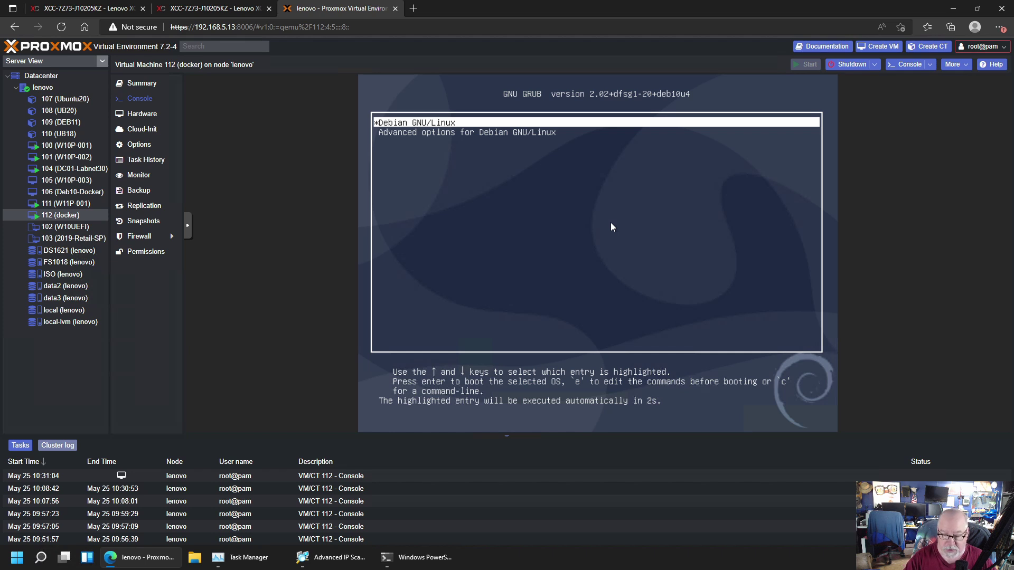
pyautogui.press('Return')
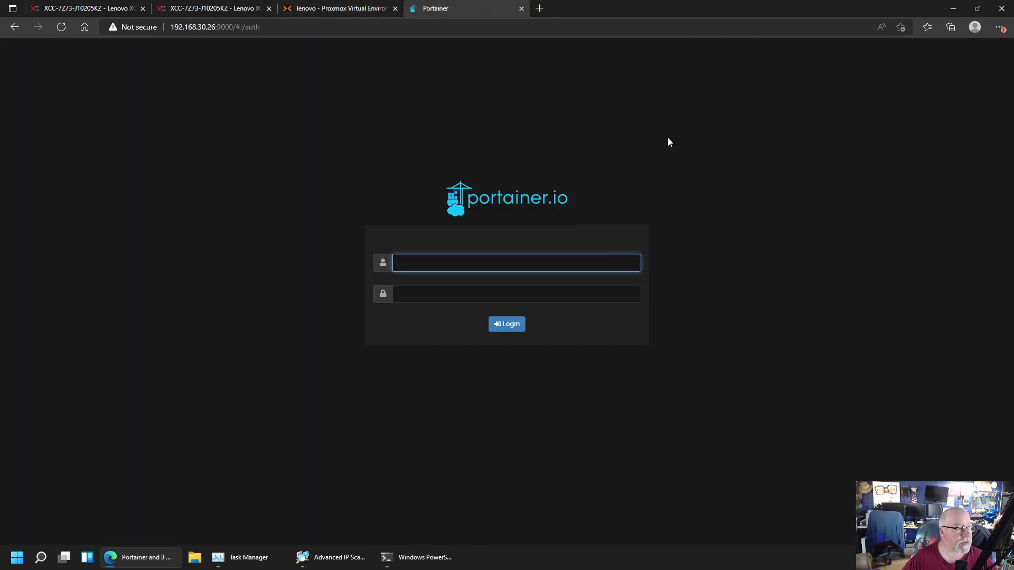
# Log back into Portainer as admin with the account password
pyautogui.write('admin')
pyautogui.press('Tab')
pyautogui.write('•••')
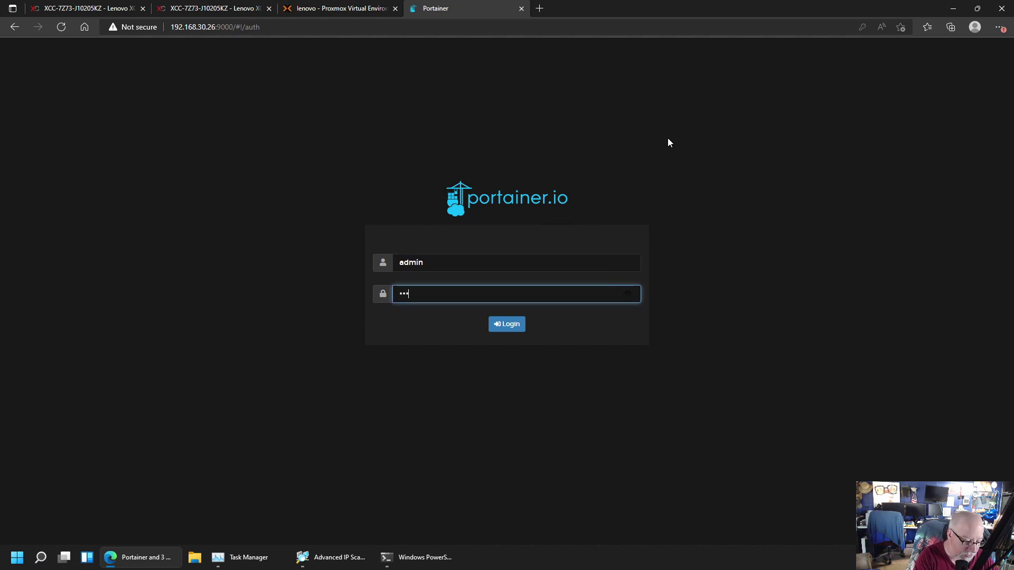
pyautogui.write('••••••••')
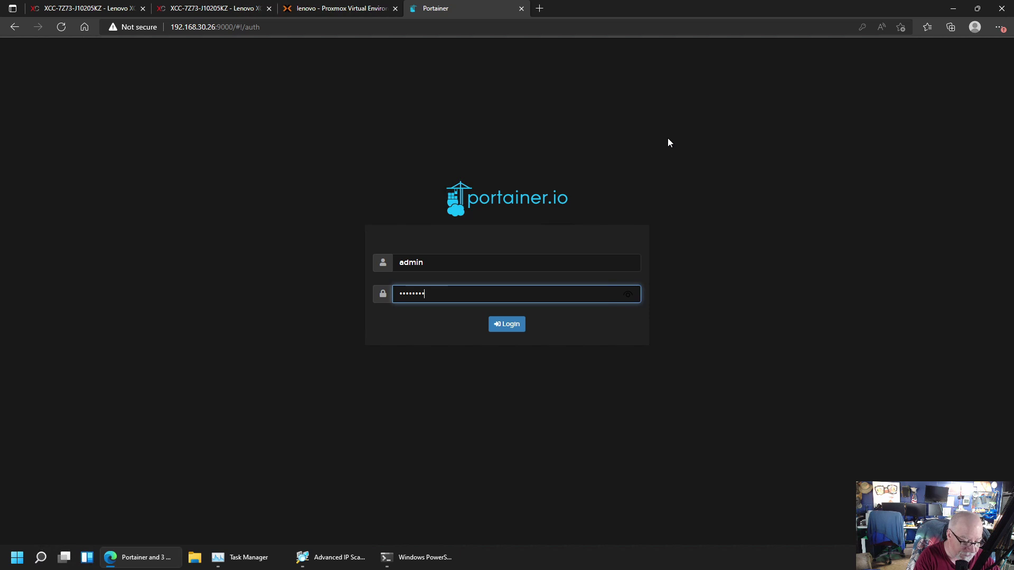
pyautogui.write('••')
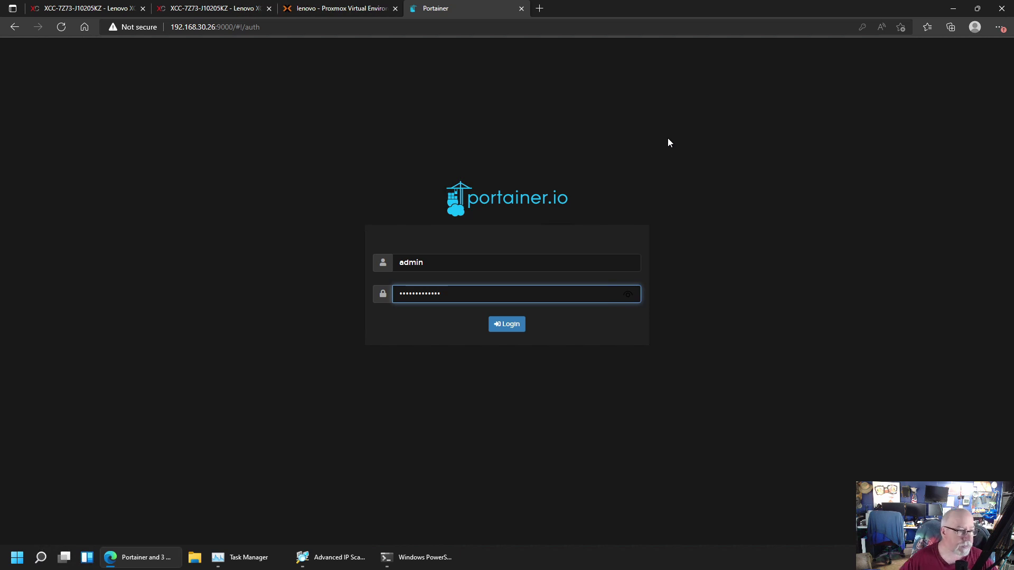
pyautogui.click(507, 325)
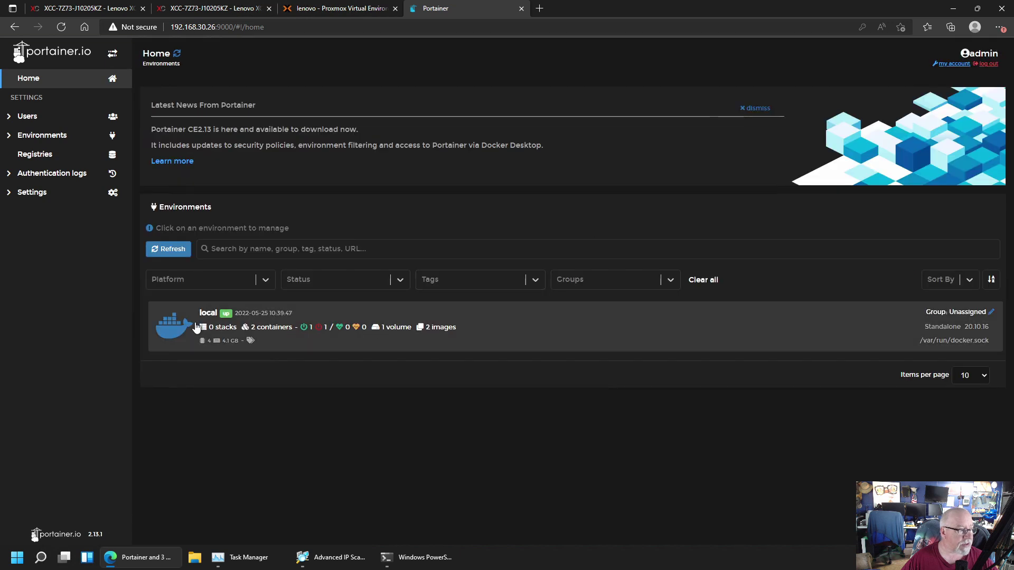
# Confirm the portainer container is still running in the local environment, then close the Portainer tab
pyautogui.click(174, 327)
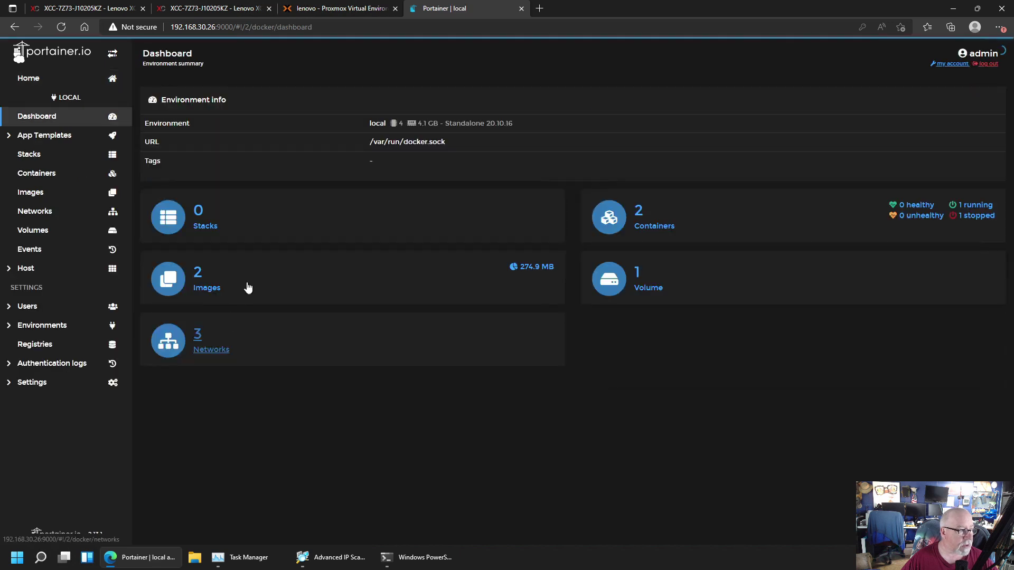
pyautogui.click(55, 175)
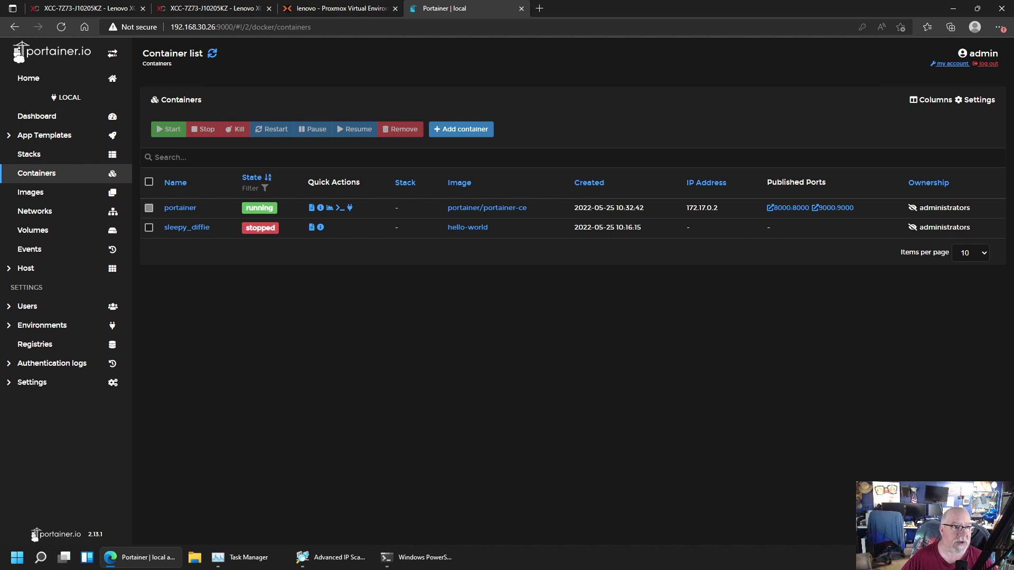
pyautogui.click(521, 8)
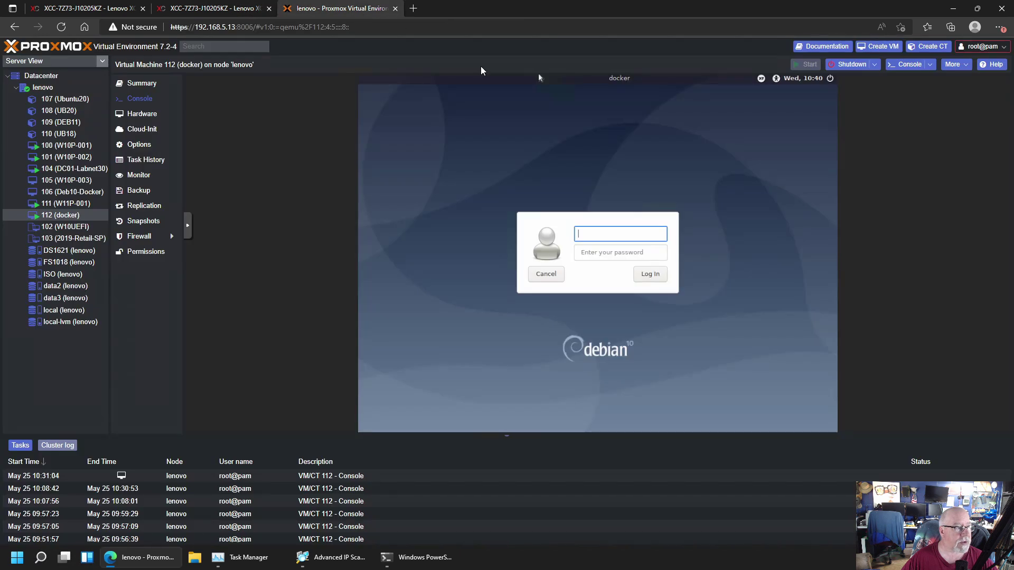
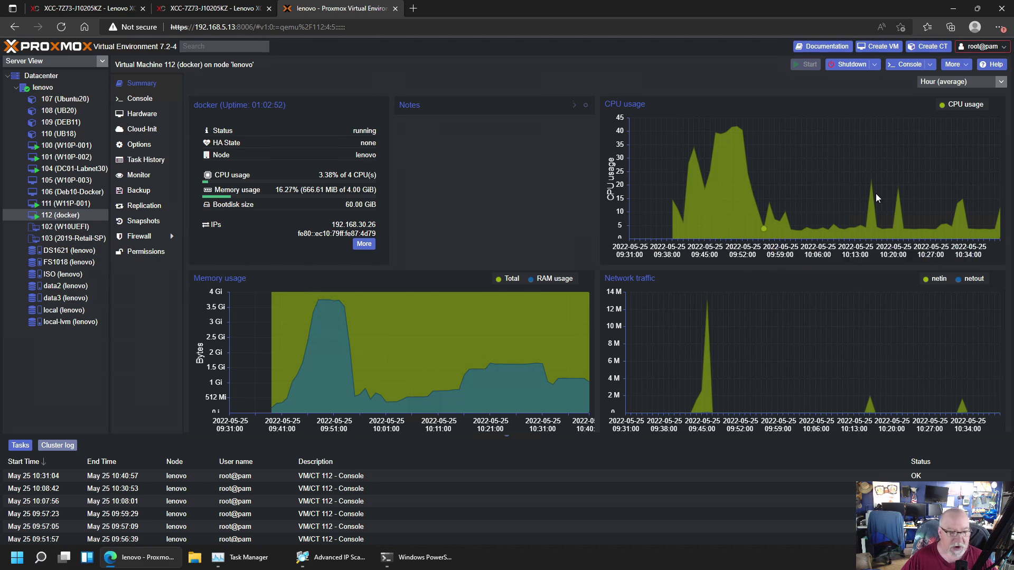
# Open the console of VM 111 (W11P-001) and launch File Explorer on its Windows desktop
pyautogui.click(75, 204)
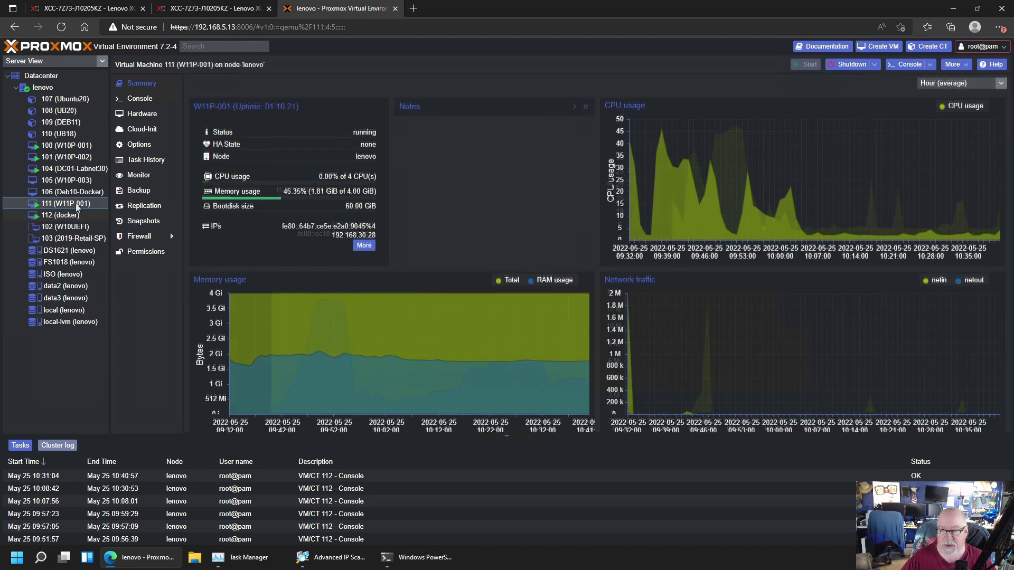
pyautogui.click(146, 100)
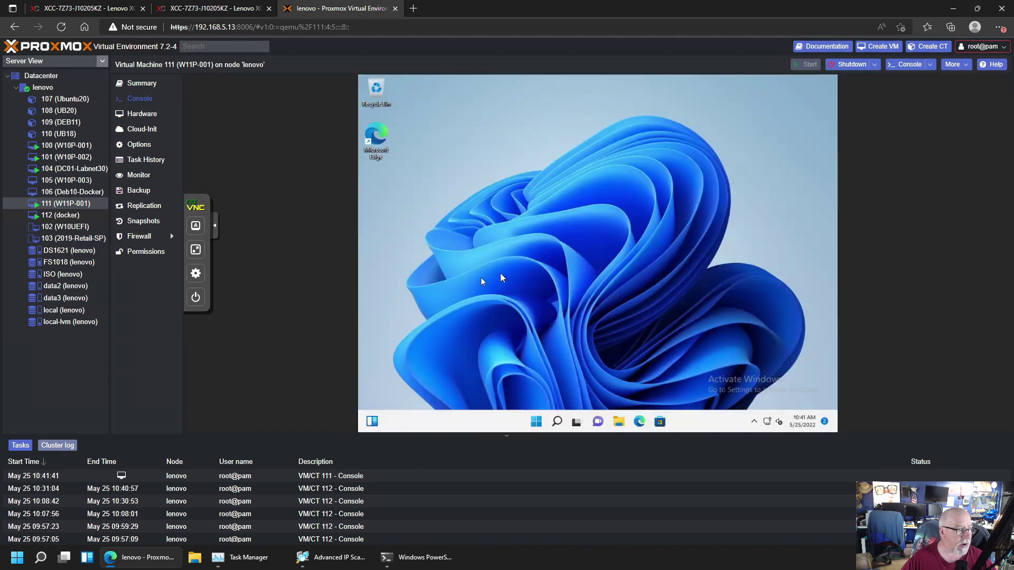
pyautogui.click(619, 423)
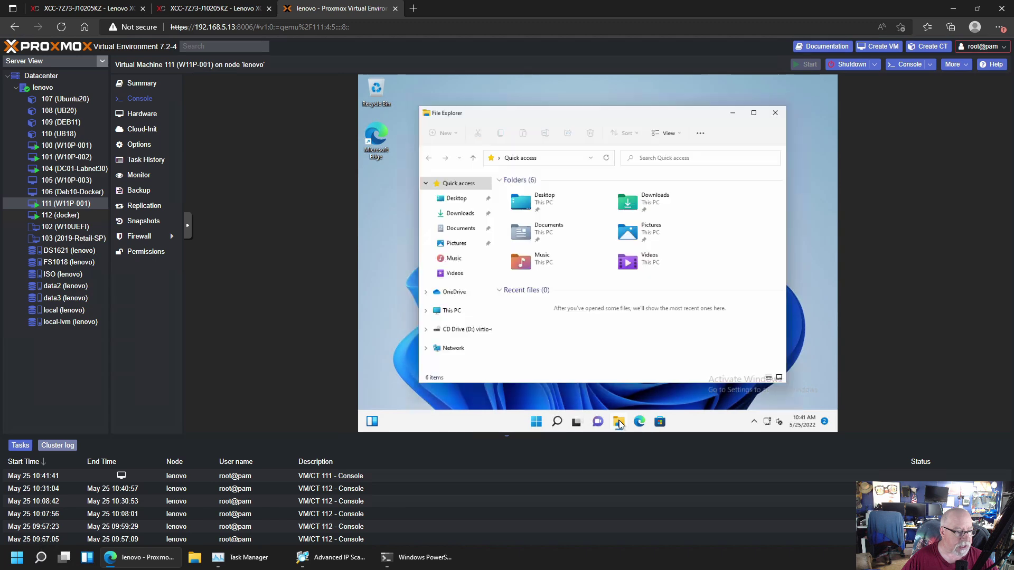
# Rename the Windows PC to W11P-001 from This PC's properties and restart now
pyautogui.rightClick(449, 312)
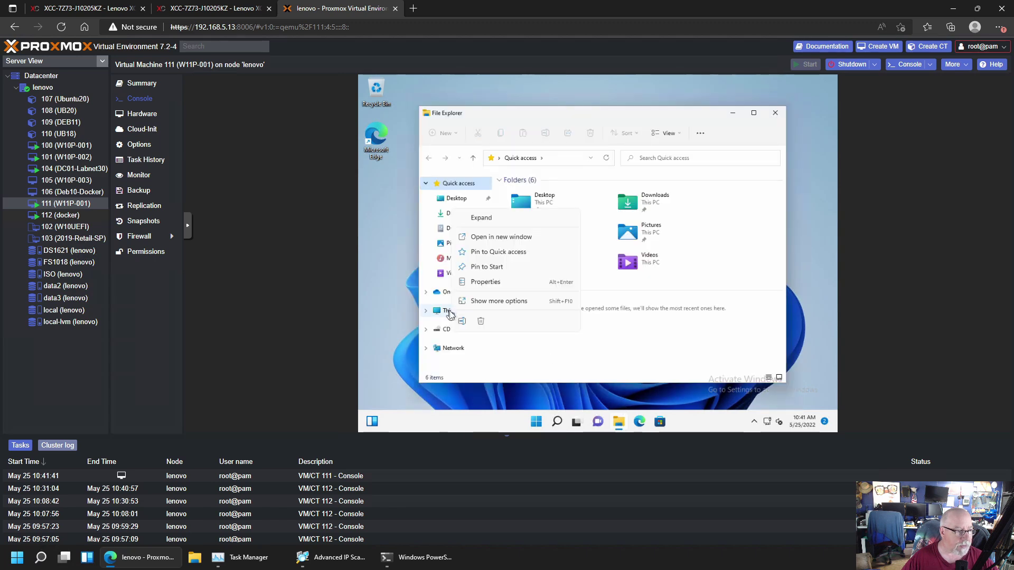
pyautogui.click(481, 284)
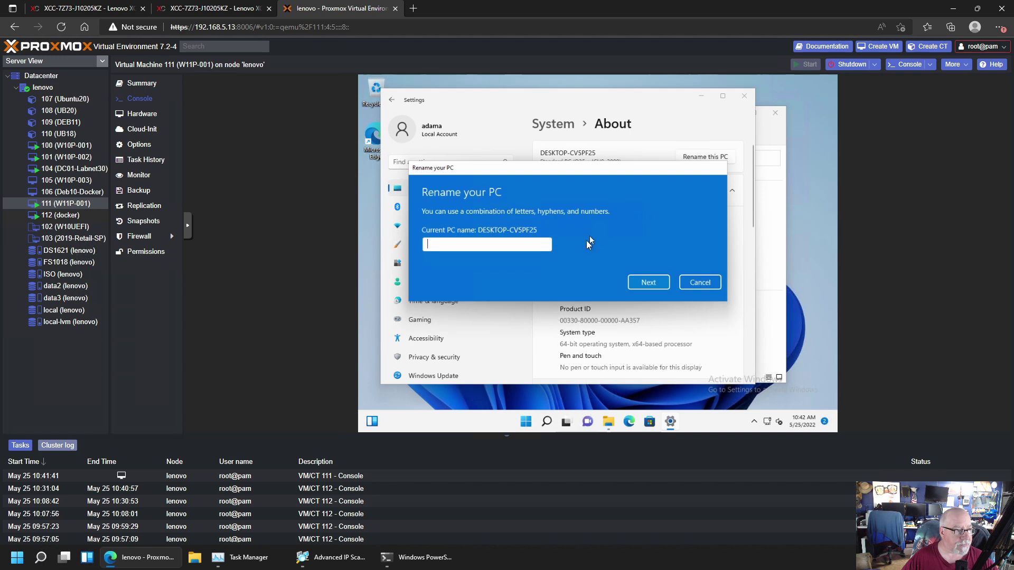
pyautogui.write('W11P')
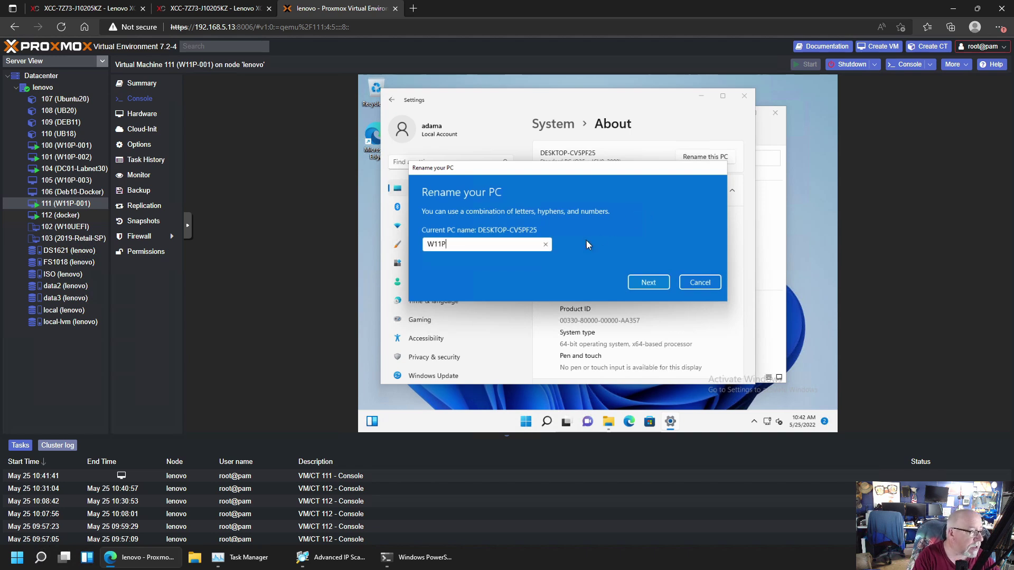
pyautogui.write('-001')
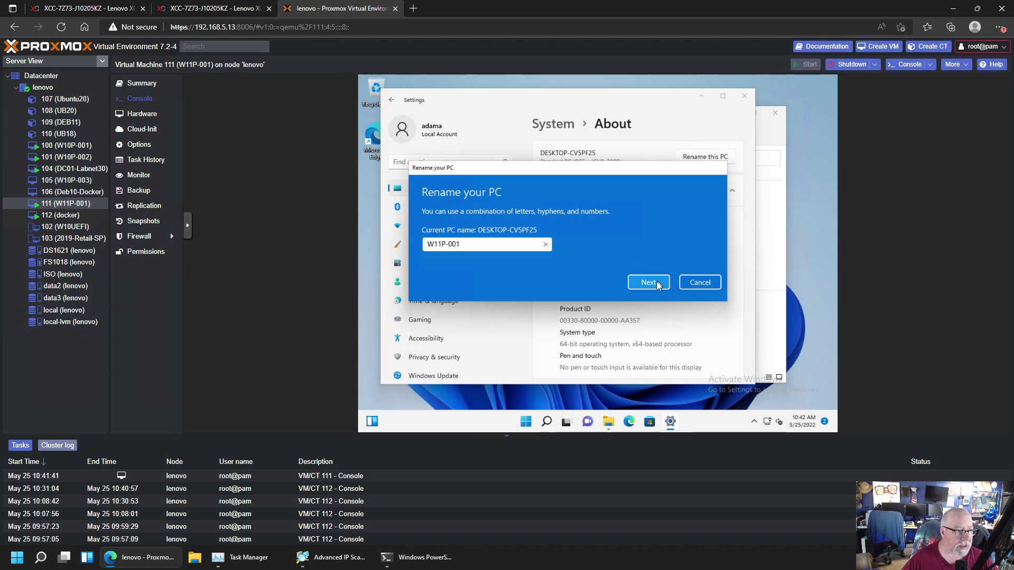
pyautogui.click(657, 284)
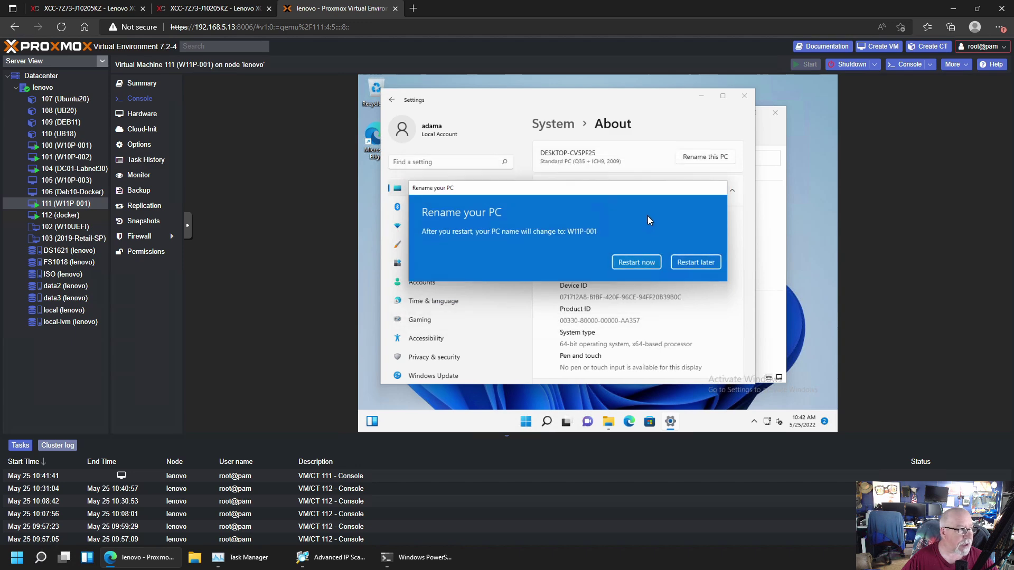
pyautogui.click(650, 262)
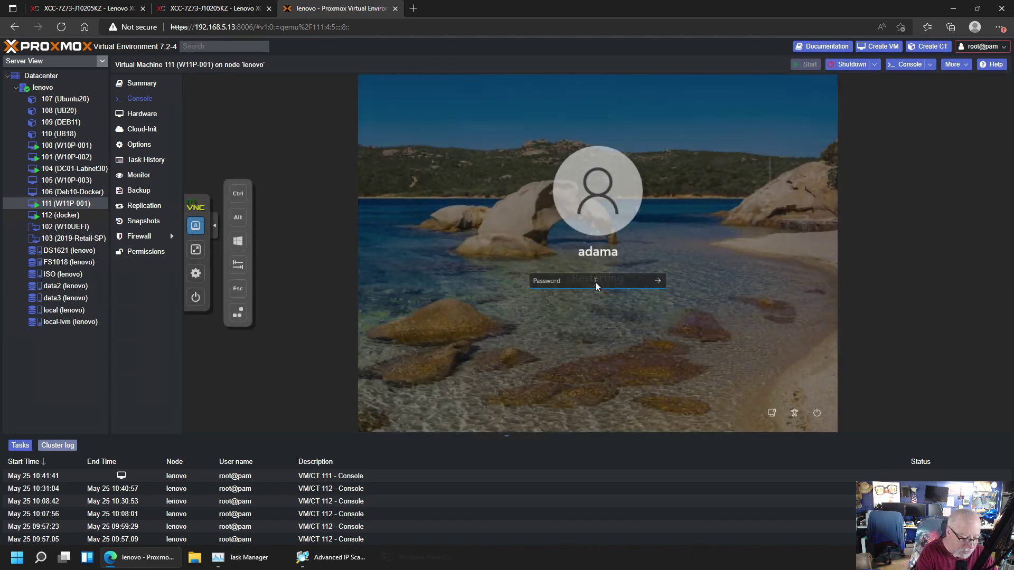
# Sign back into Windows and open Settings > About, which shows the device name W11P-001
pyautogui.write('••••••')
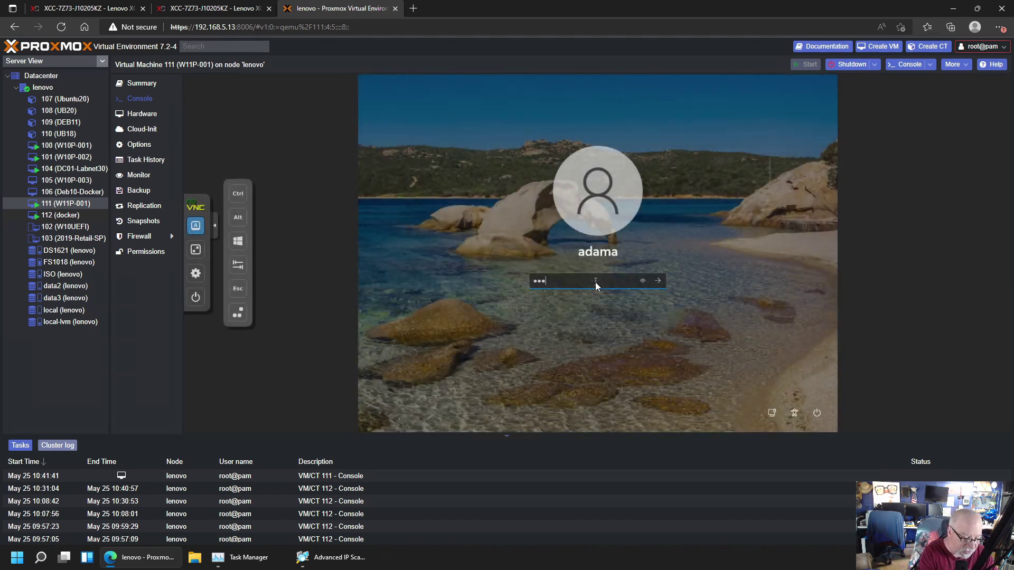
pyautogui.write('••••••')
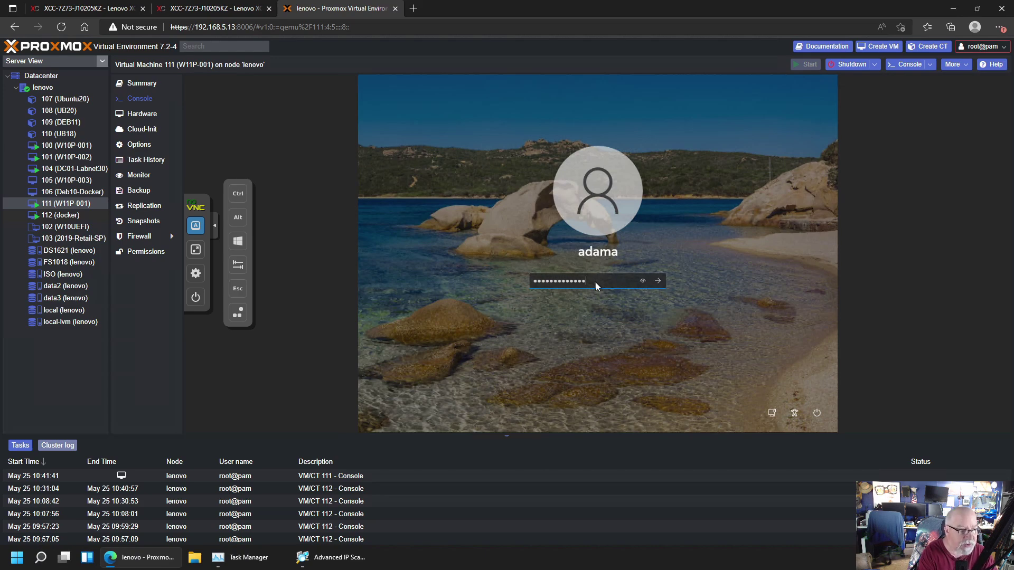
pyautogui.press('Return')
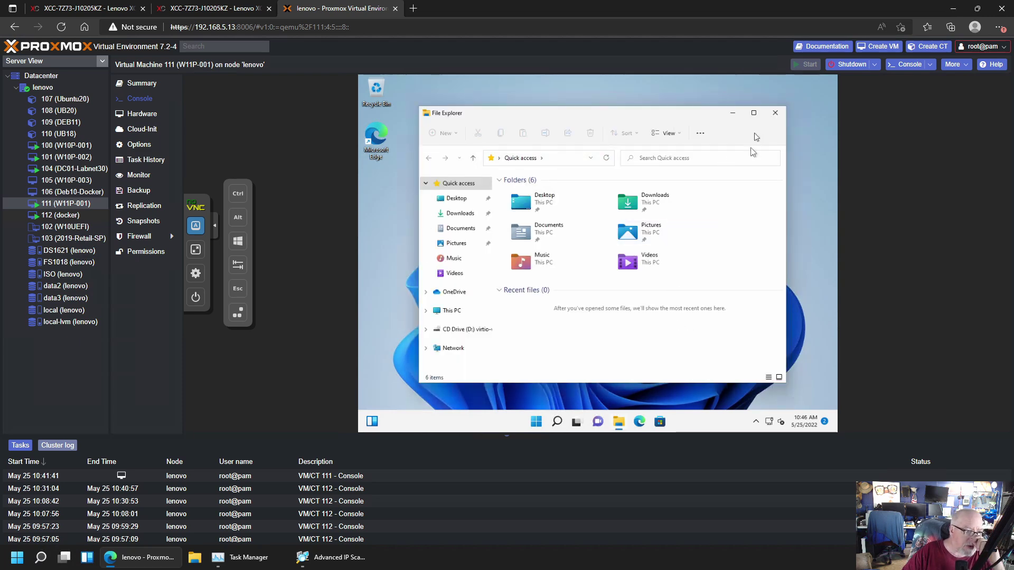
pyautogui.click(536, 421)
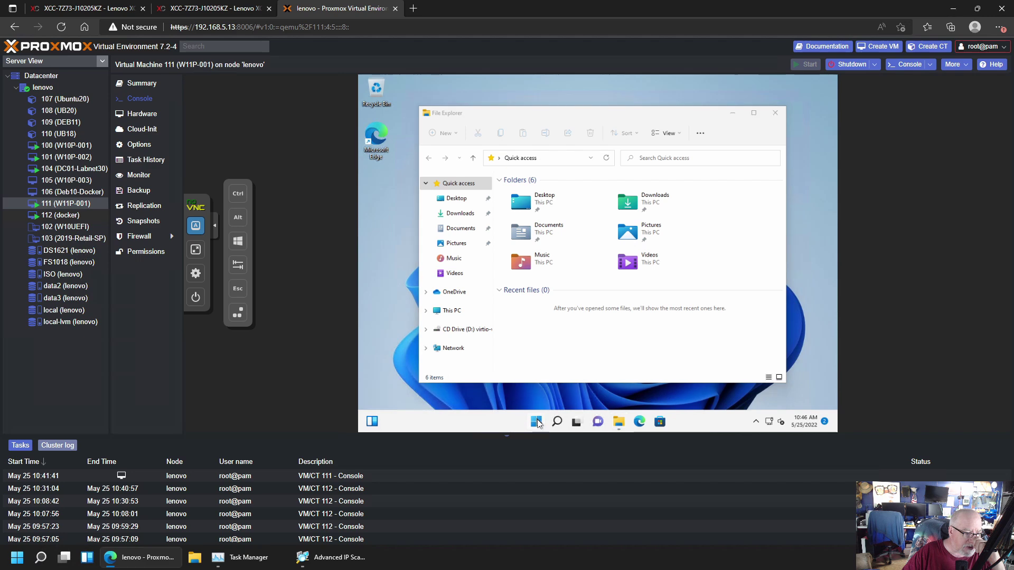
pyautogui.rightClick(537, 421)
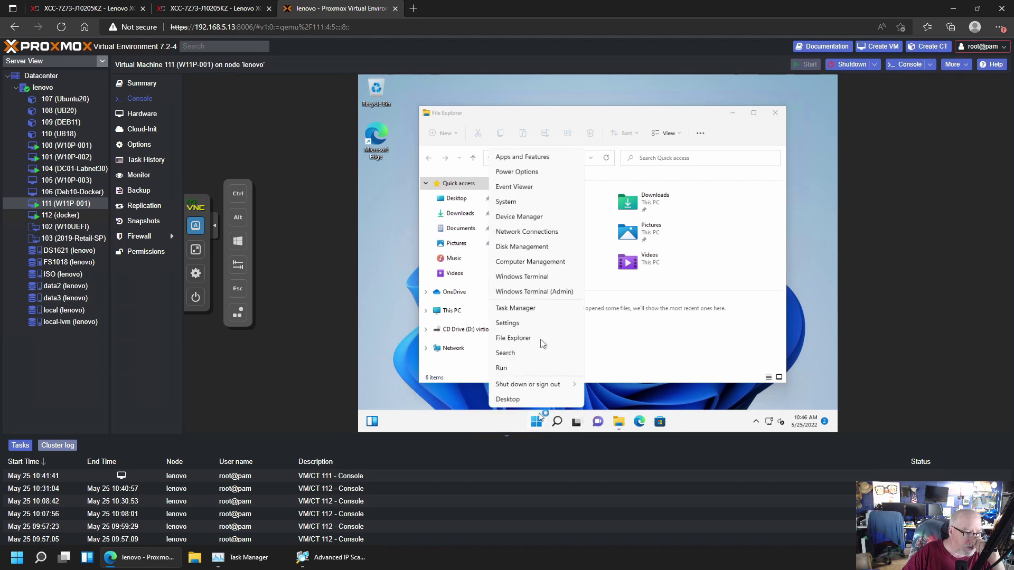
pyautogui.click(531, 323)
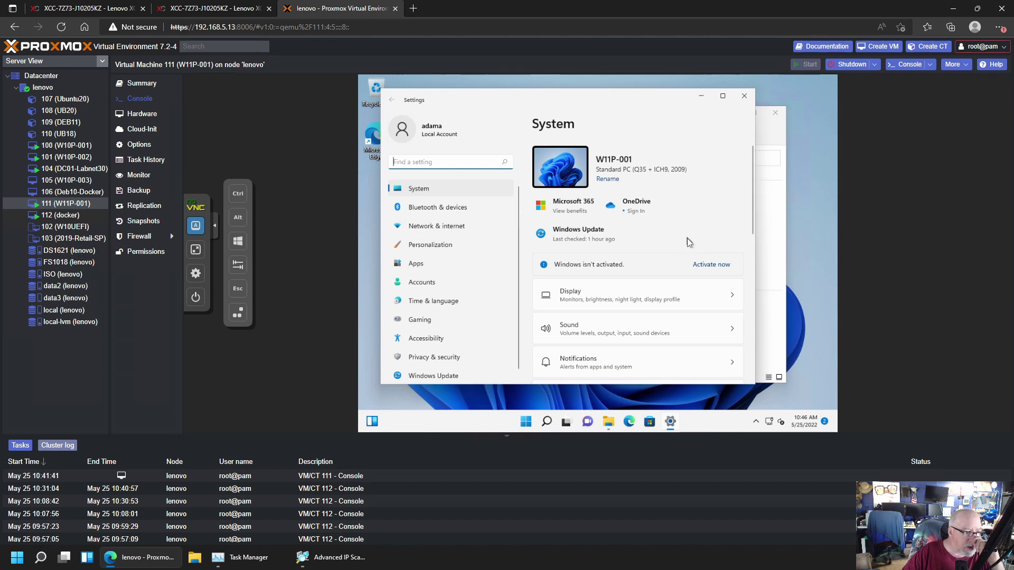
pyautogui.scroll(-5, 689, 242)
pyautogui.scroll(-3, 689, 242)
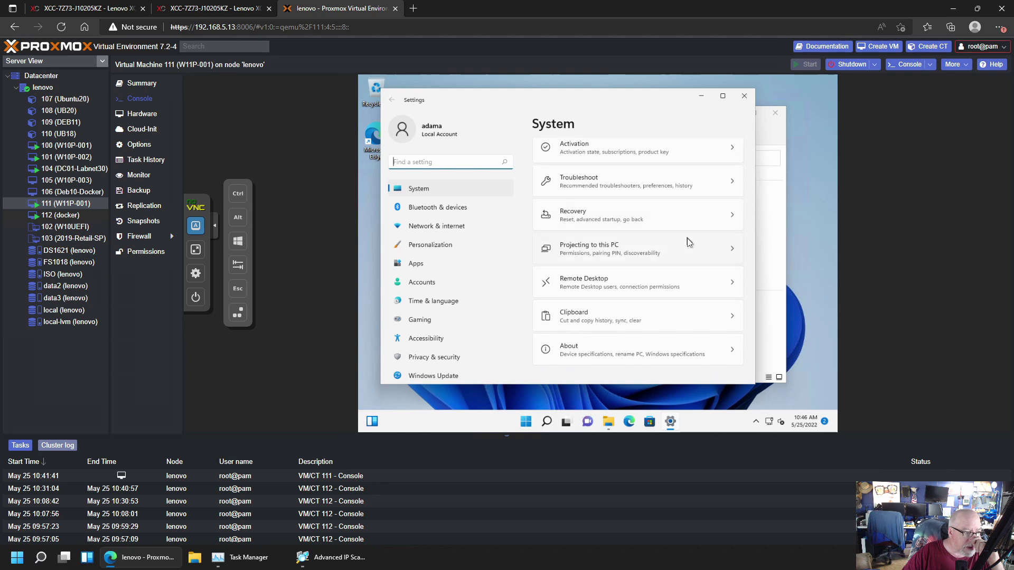
pyautogui.click(595, 356)
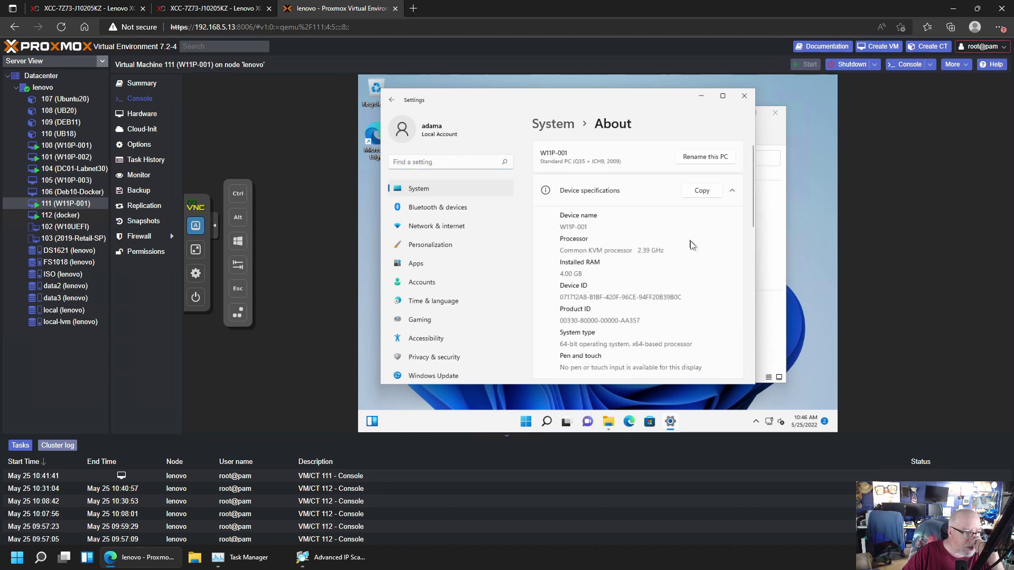
pyautogui.scroll(-5, 692, 246)
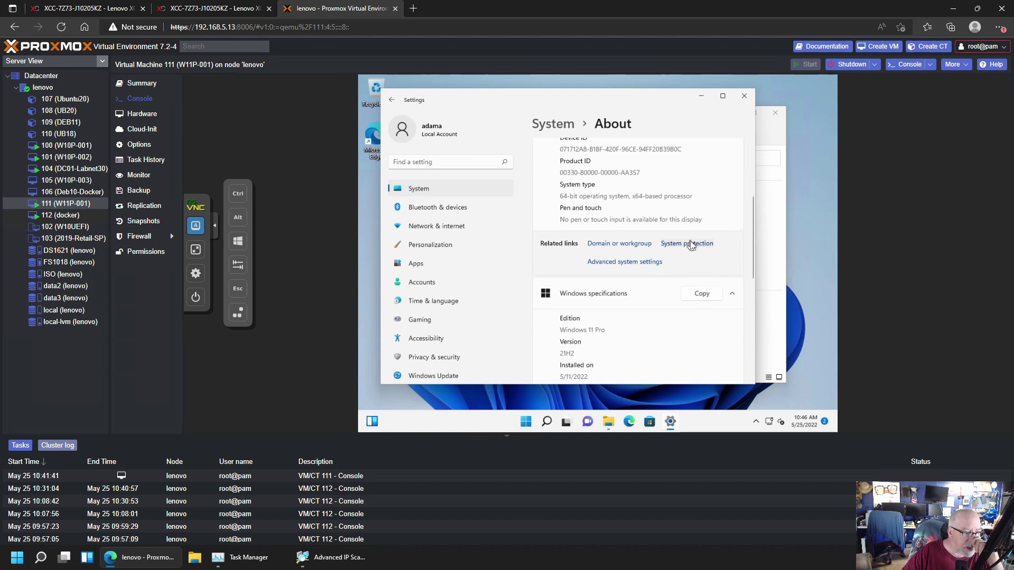
# Change the computer's membership to the domain labnet30.local
pyautogui.click(633, 248)
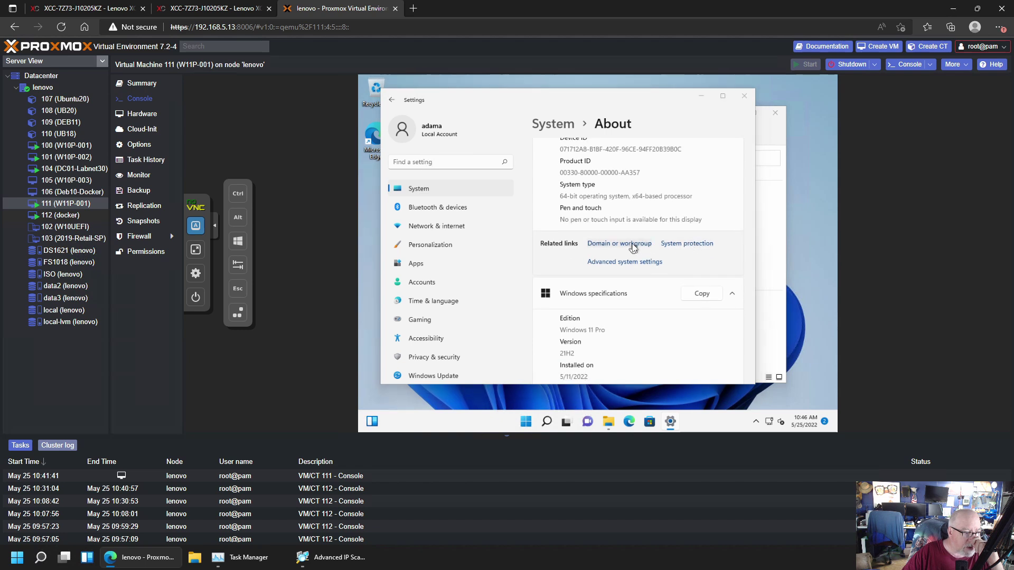
pyautogui.click(566, 260)
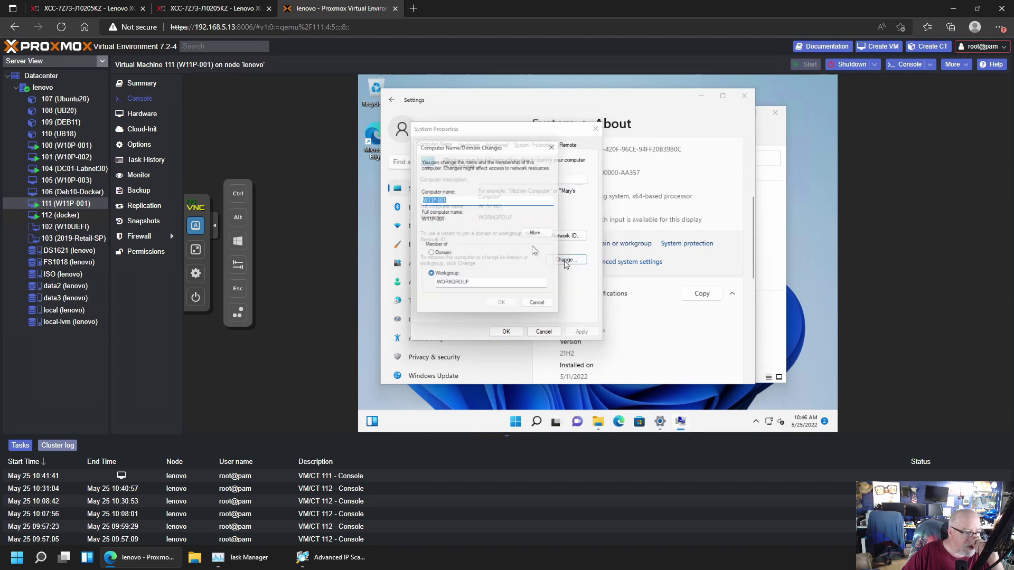
pyautogui.click(436, 255)
pyautogui.click(458, 266)
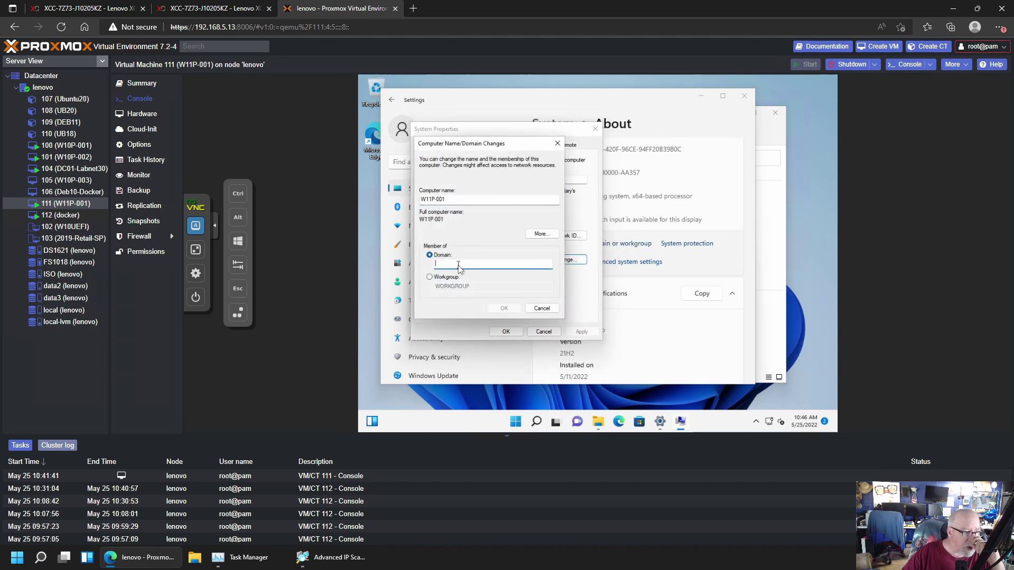
pyautogui.write('lab')
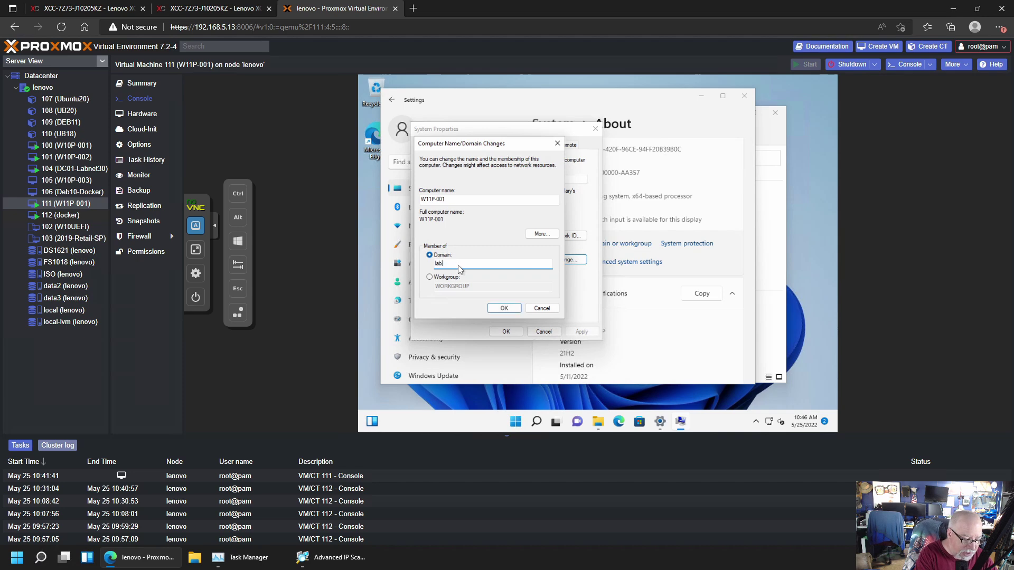
pyautogui.write('net30.local')
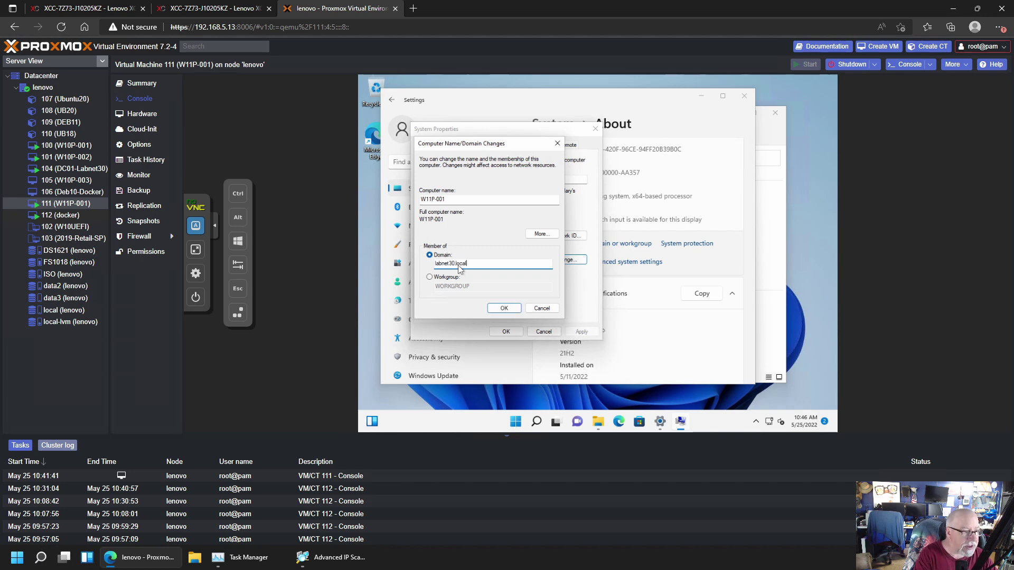
pyautogui.click(504, 311)
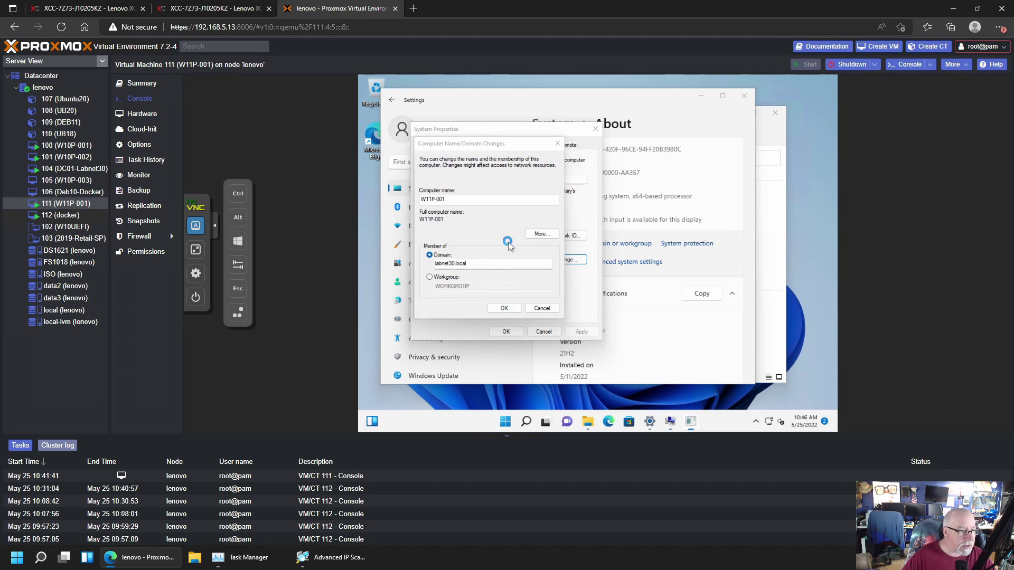
# Authorize the domain join with the domain admin username and password
pyautogui.write('adama')
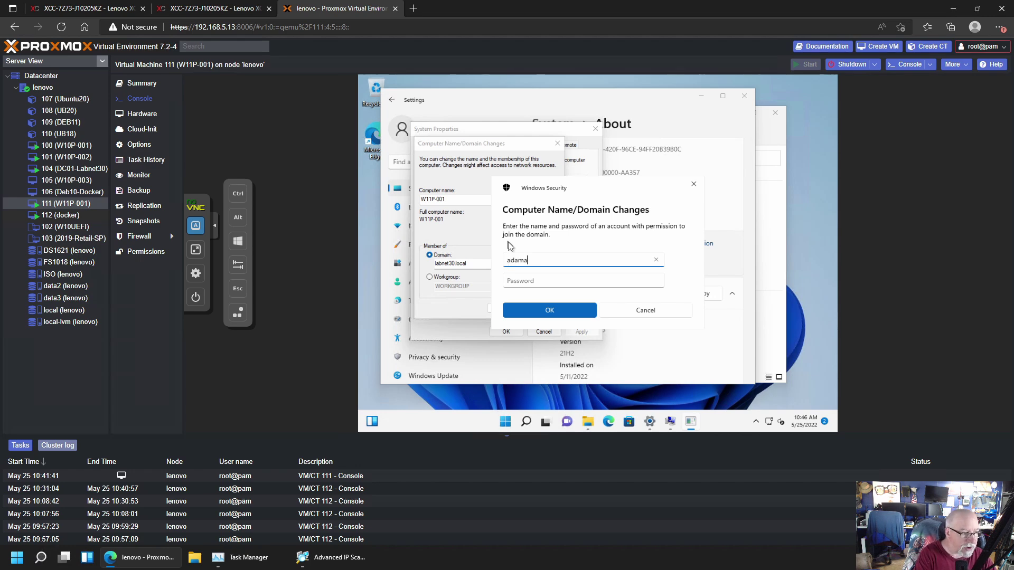
pyautogui.press('Tab')
pyautogui.write('***')
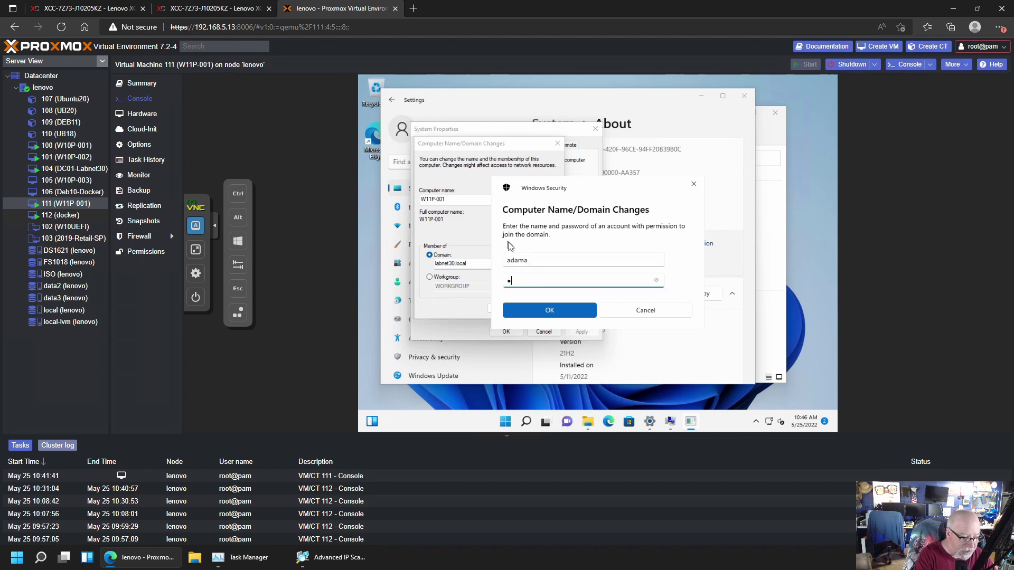
pyautogui.write('**********')
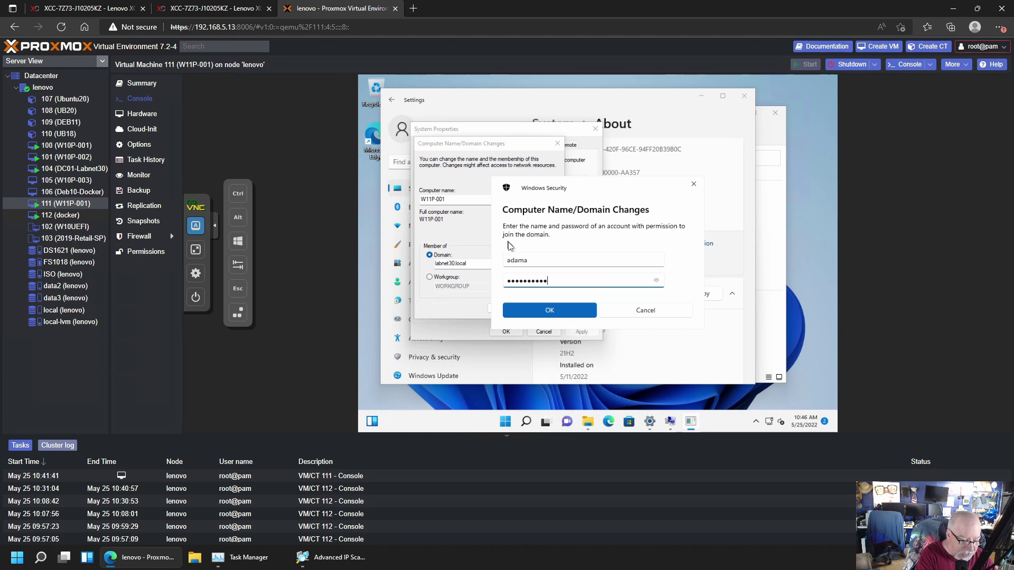
pyautogui.click(550, 311)
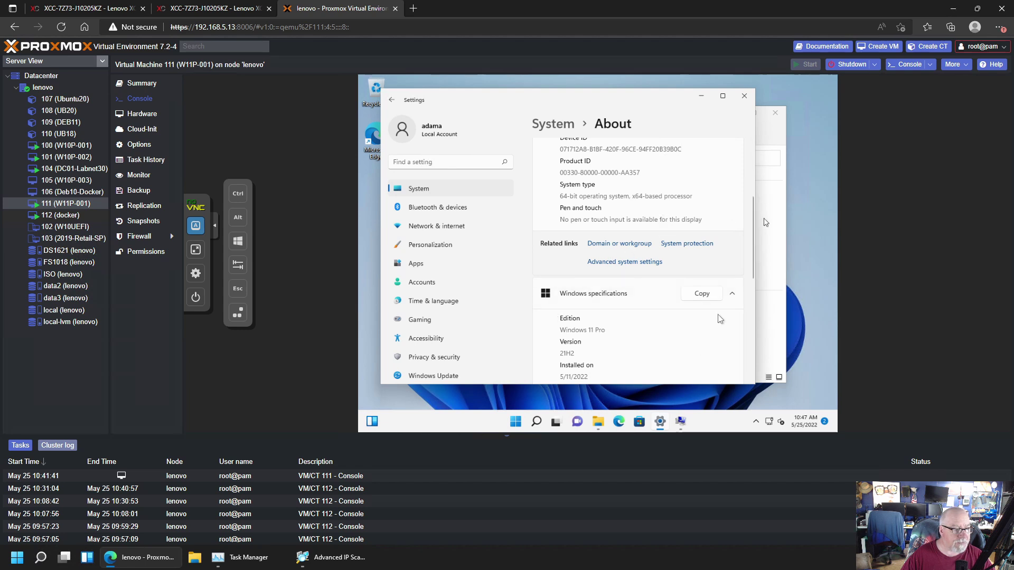
# Dismiss the welcome and restart notices, close System Properties, and restart the VM now
pyautogui.click(681, 421)
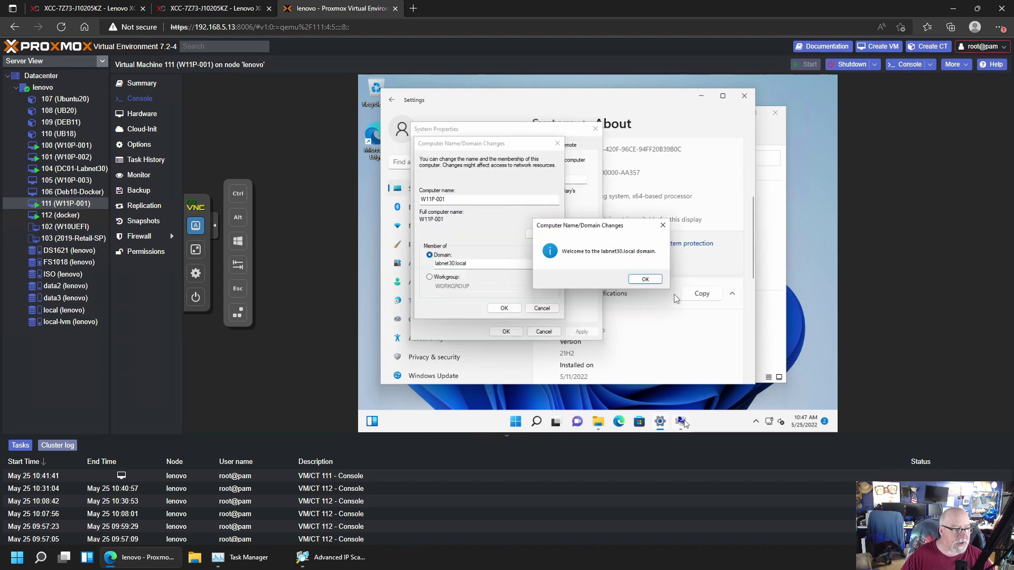
pyautogui.click(645, 280)
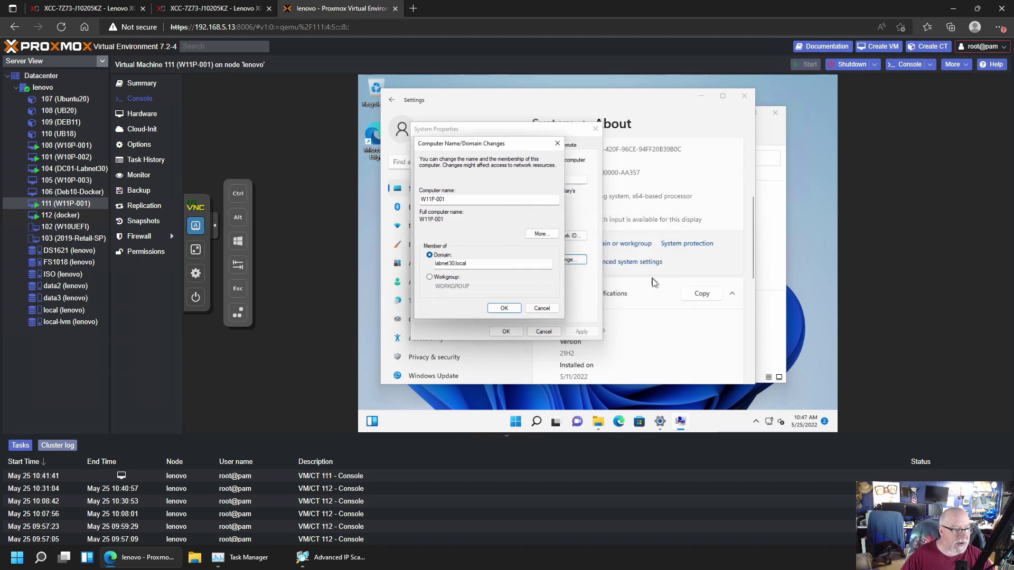
pyautogui.click(654, 259)
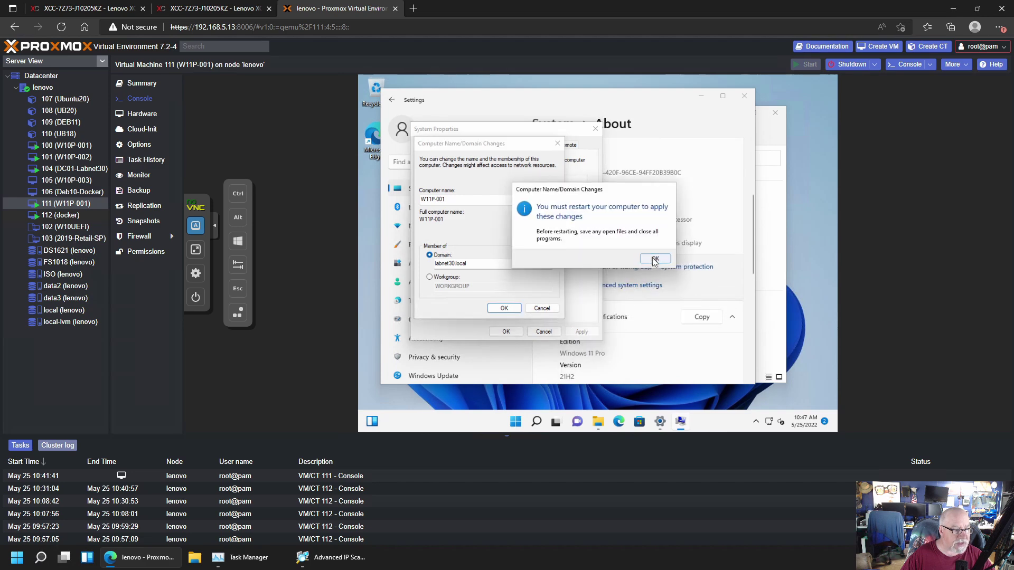
pyautogui.click(503, 332)
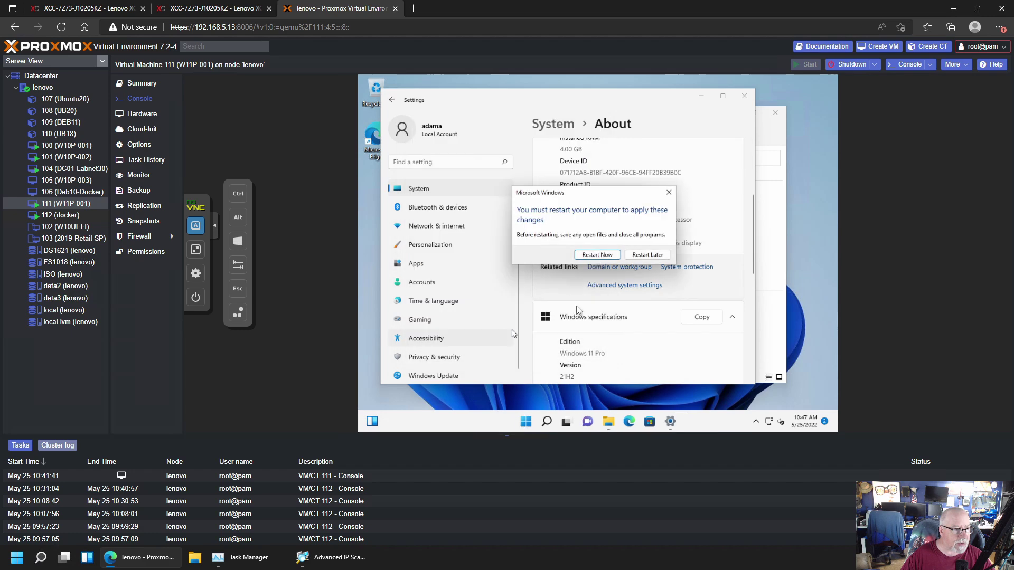
pyautogui.click(600, 256)
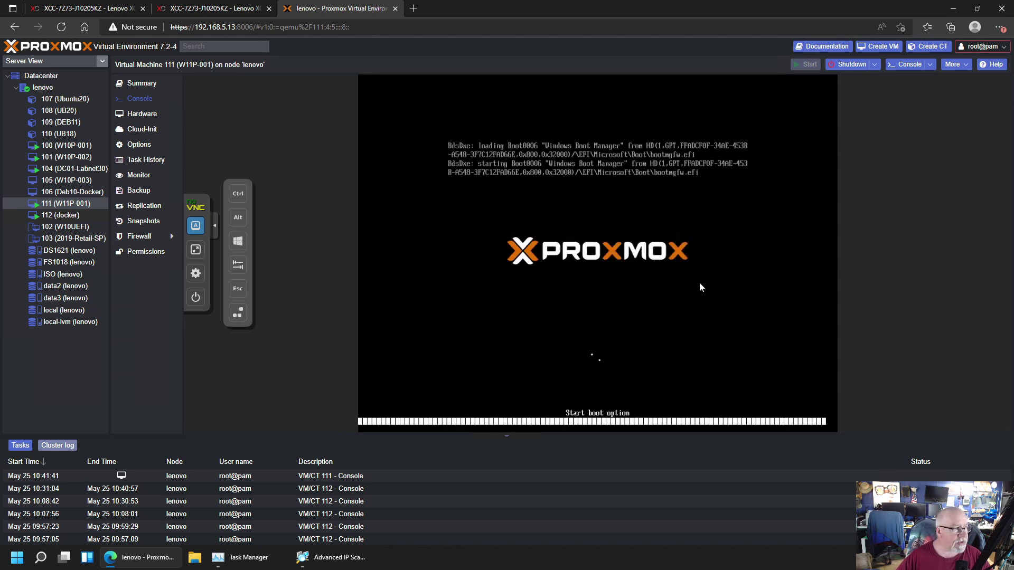
# After checking the Hardware list, send Ctrl+Alt+Del from the noVNC sidebar and choose Other user
pyautogui.click(136, 115)
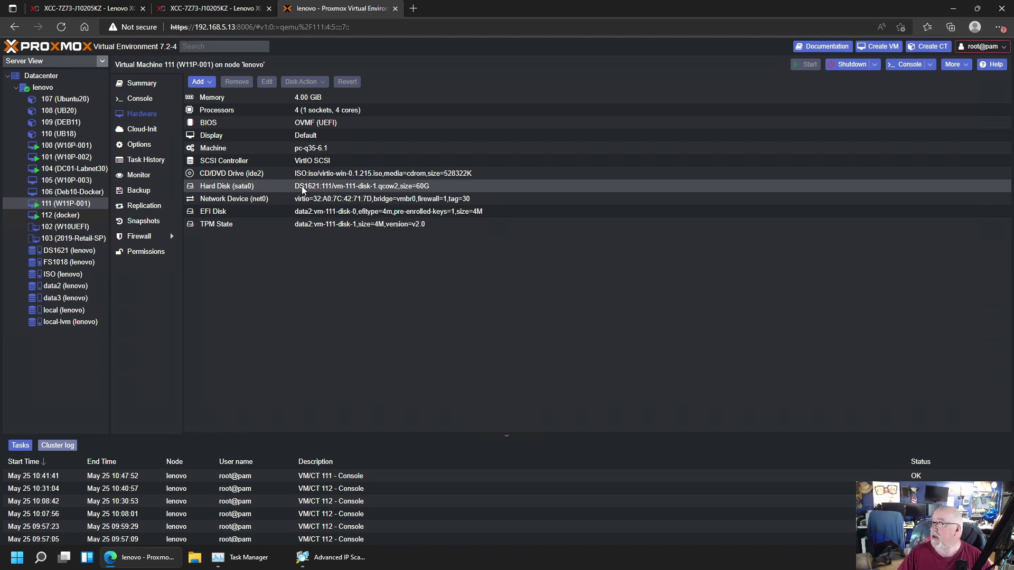
pyautogui.click(132, 99)
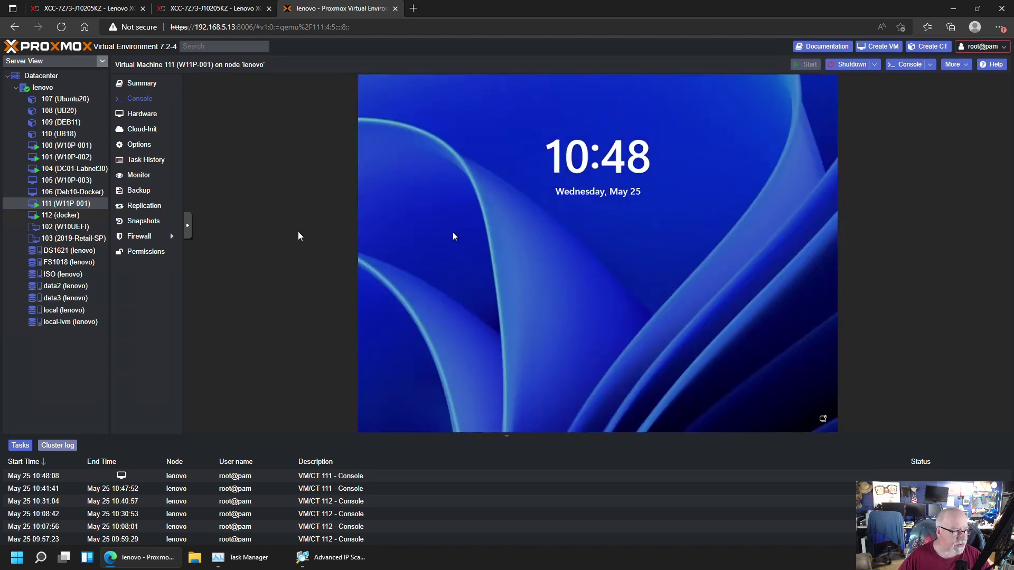
pyautogui.click(191, 226)
pyautogui.click(195, 226)
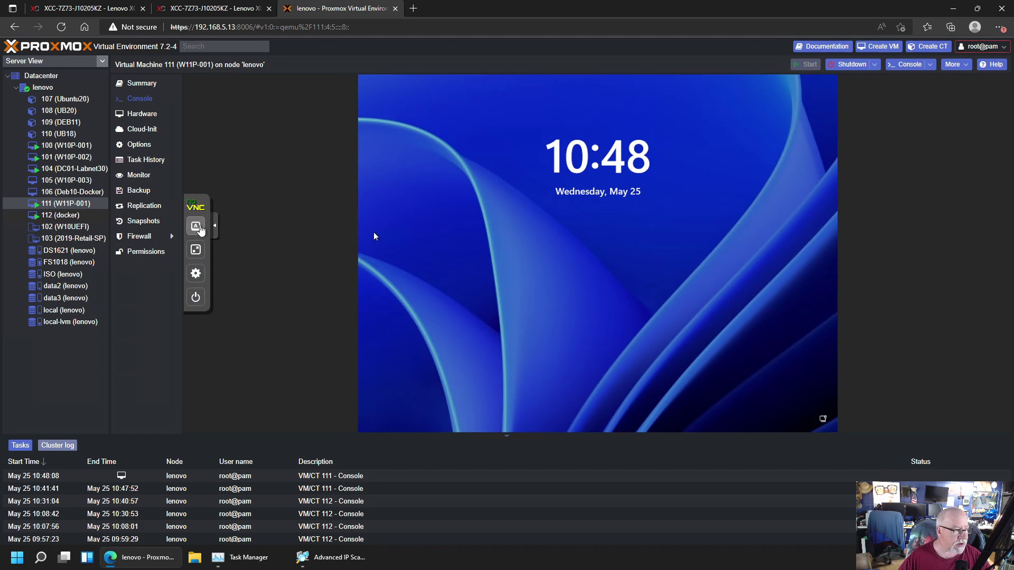
pyautogui.click(238, 313)
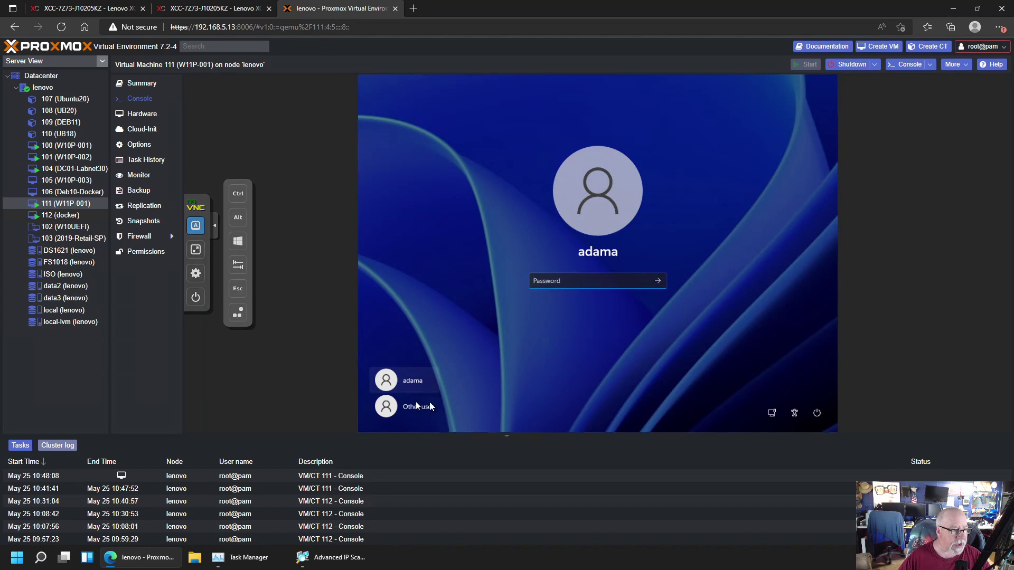
pyautogui.click(418, 407)
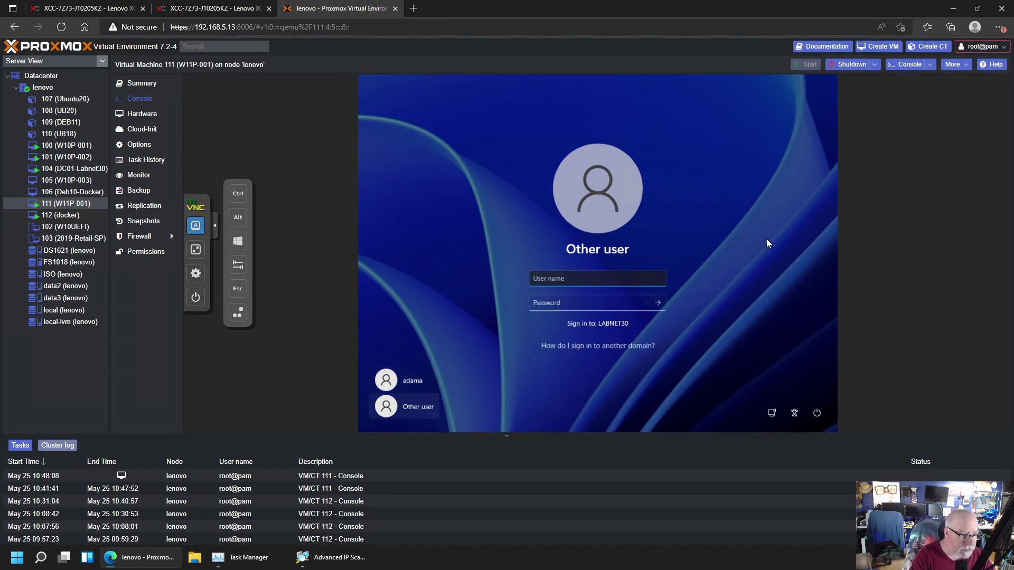
# Sign in with the LABNET30 domain username and password and wait for the desktop
pyautogui.write('adama')
pyautogui.press('Tab')
pyautogui.write('****')
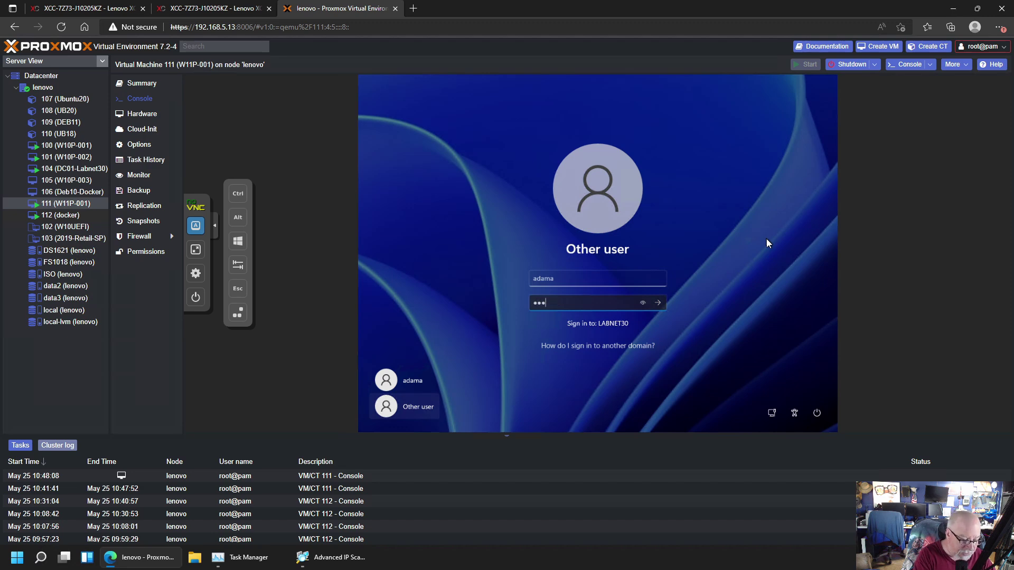
pyautogui.write('*********')
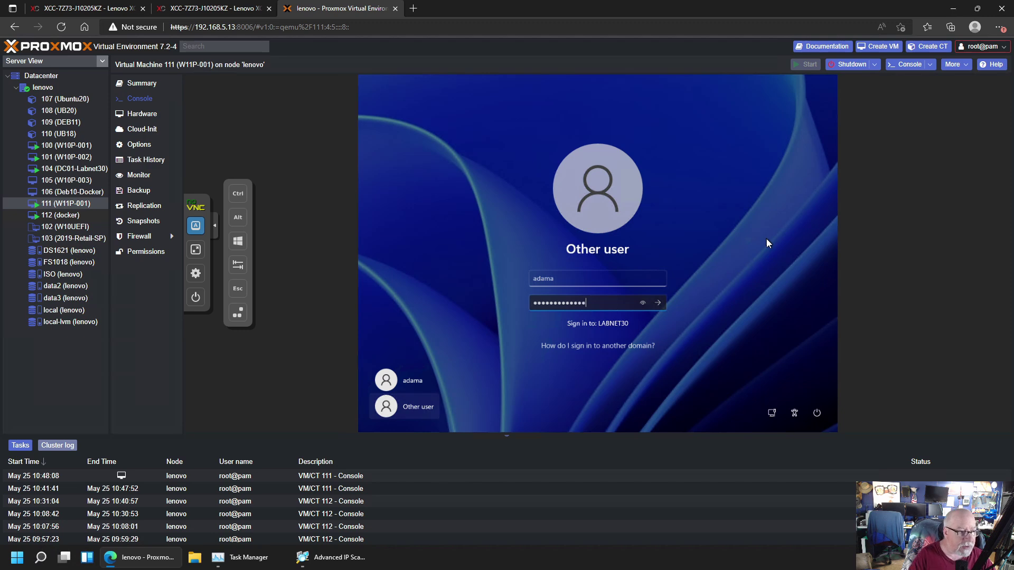
pyautogui.click(658, 303)
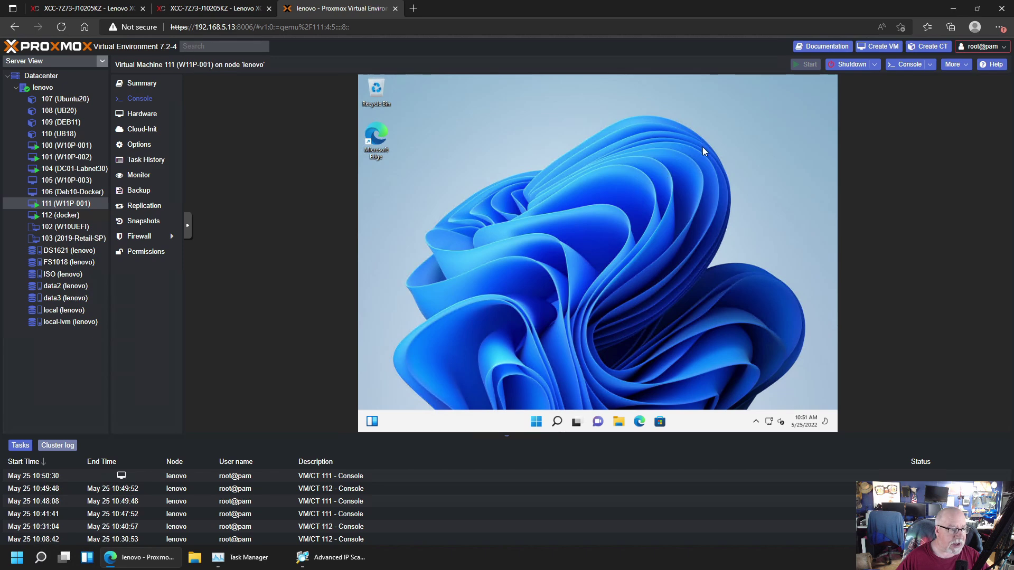
# Shut down Windows from the VM's Start menu power options
pyautogui.click(536, 421)
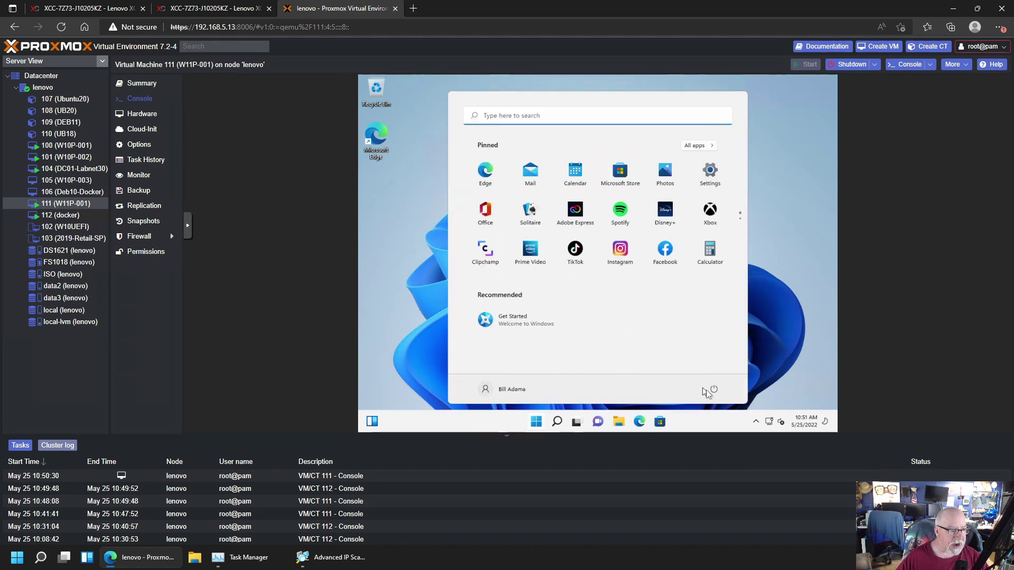
pyautogui.click(713, 390)
pyautogui.click(715, 355)
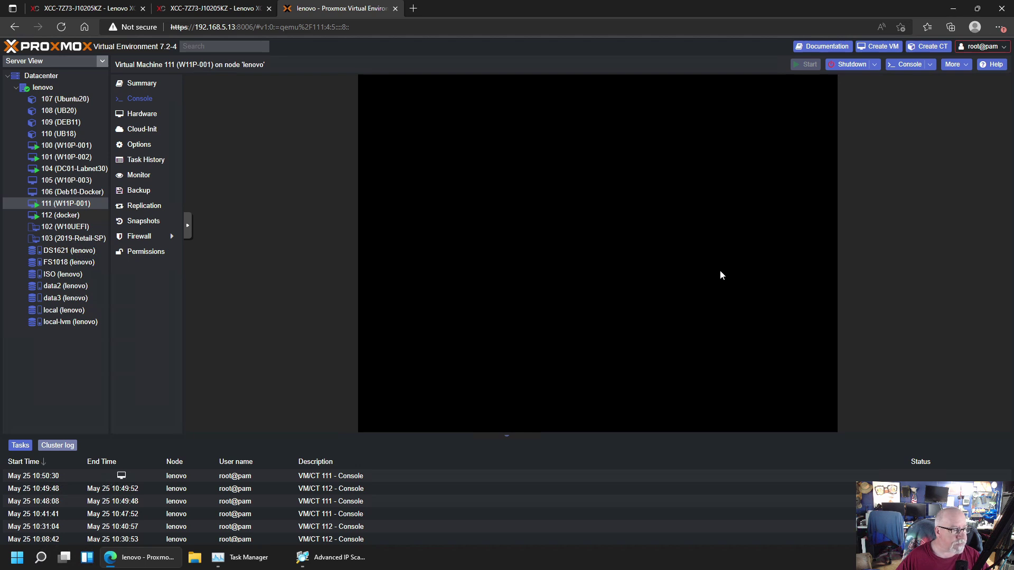
# Review the data2, local-lvm and FS1018 storage summaries, then return to VM 111
pyautogui.click(62, 288)
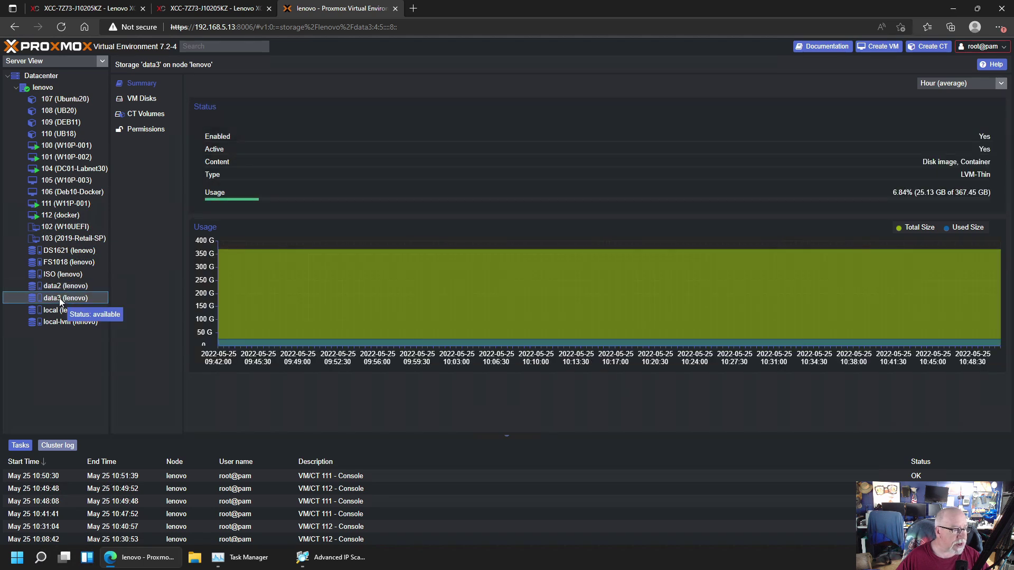
pyautogui.click(60, 324)
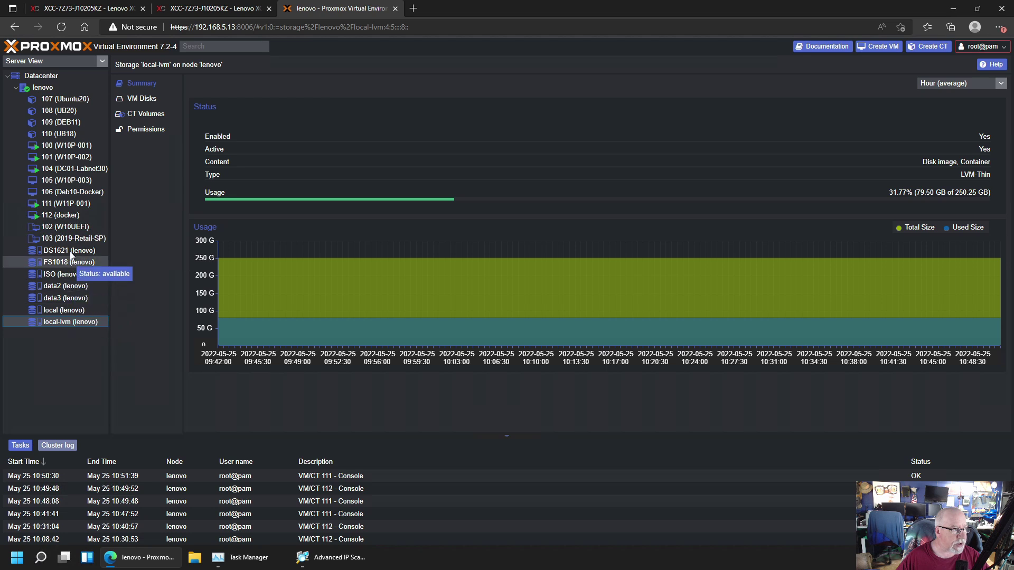
pyautogui.click(71, 265)
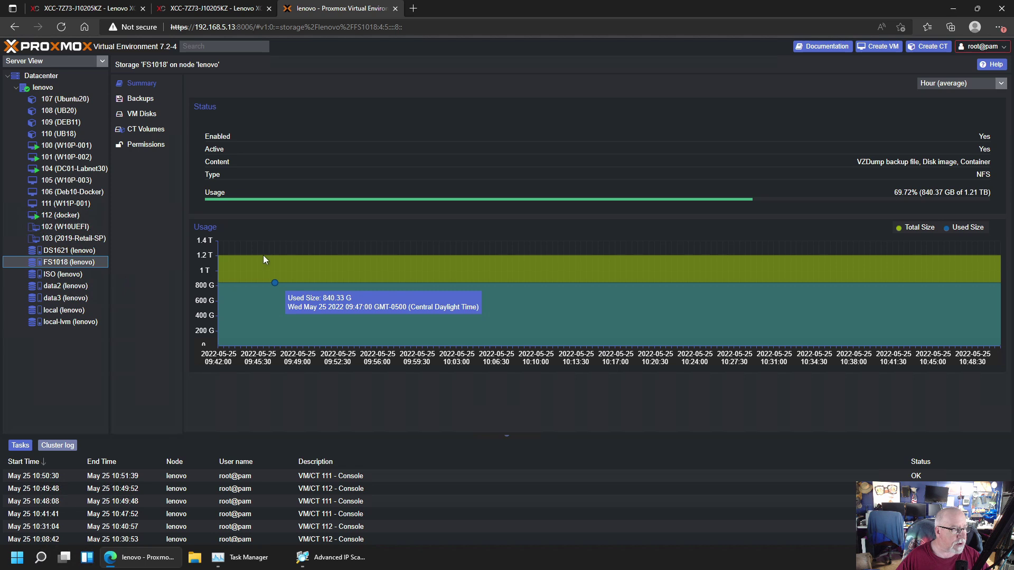
pyautogui.click(71, 204)
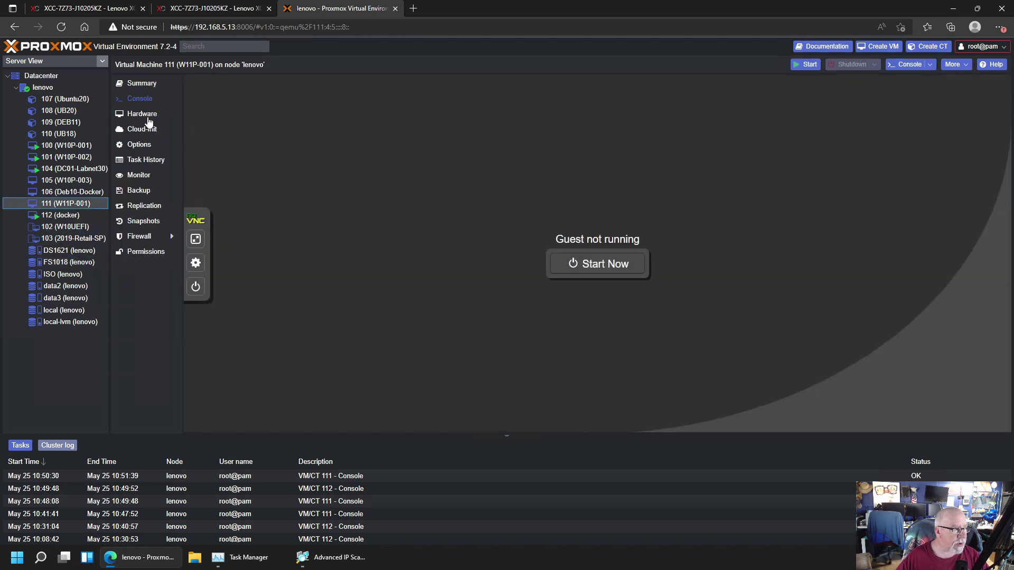
# Move the 60 GiB sata0 disk from DS1621 to local-lvm and close the task log after TASK OK
pyautogui.click(141, 114)
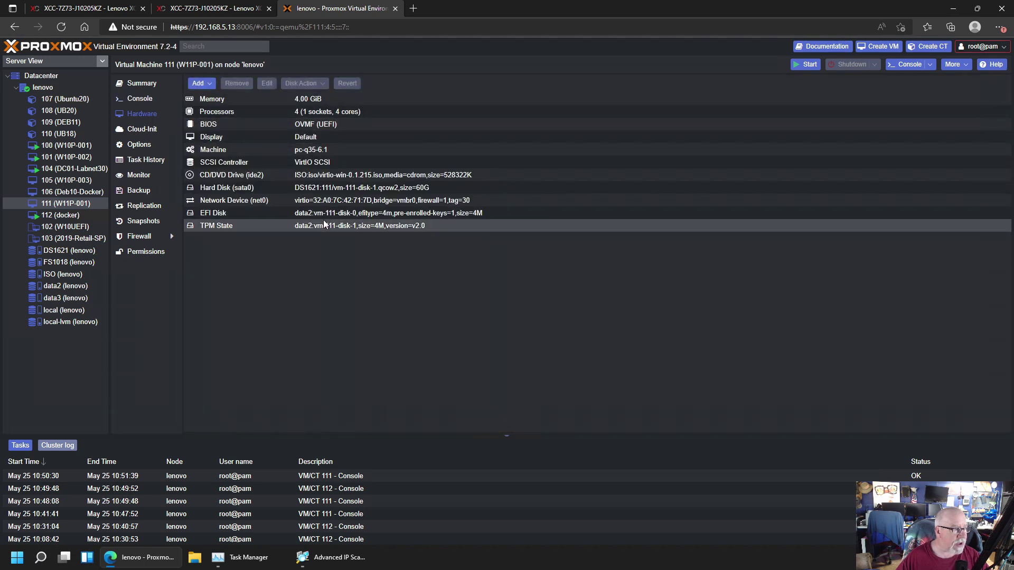
pyautogui.click(261, 188)
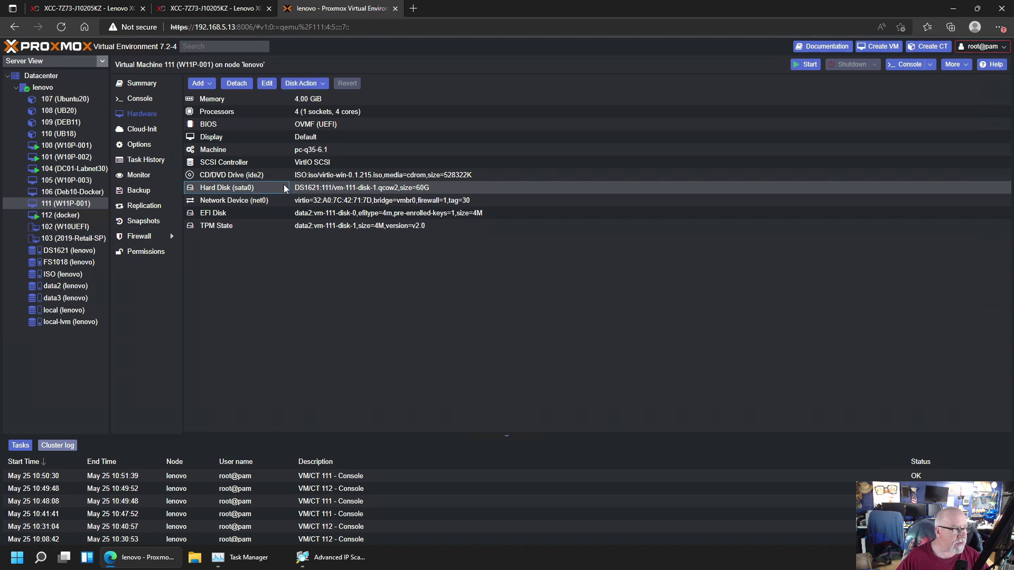
pyautogui.click(346, 189)
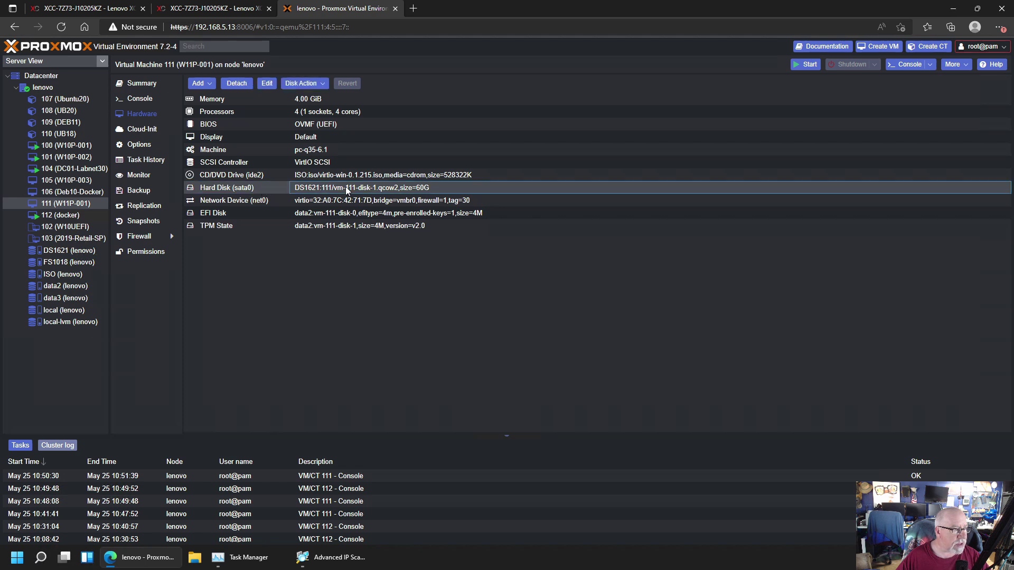
pyautogui.click(317, 84)
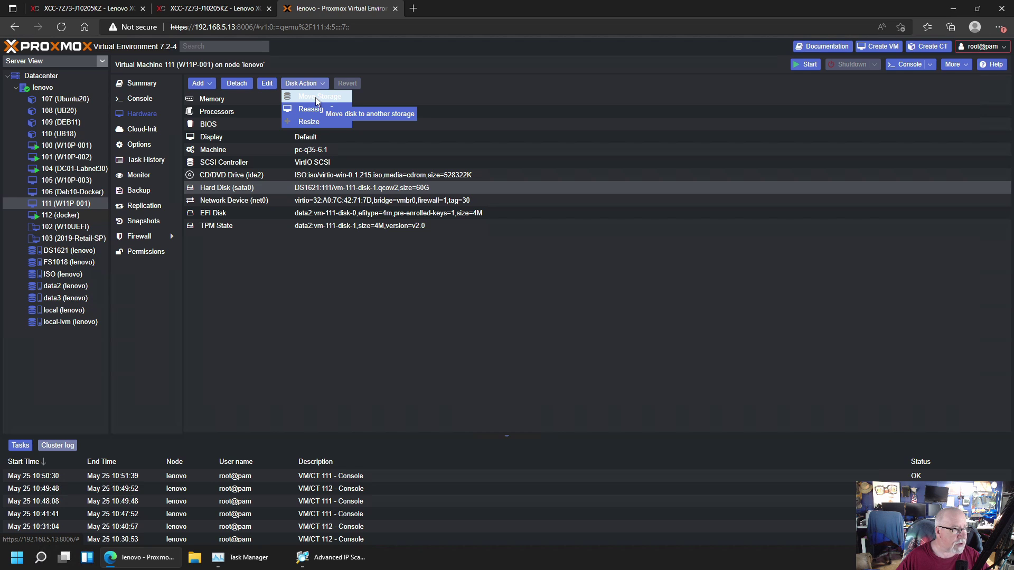
pyautogui.click(317, 99)
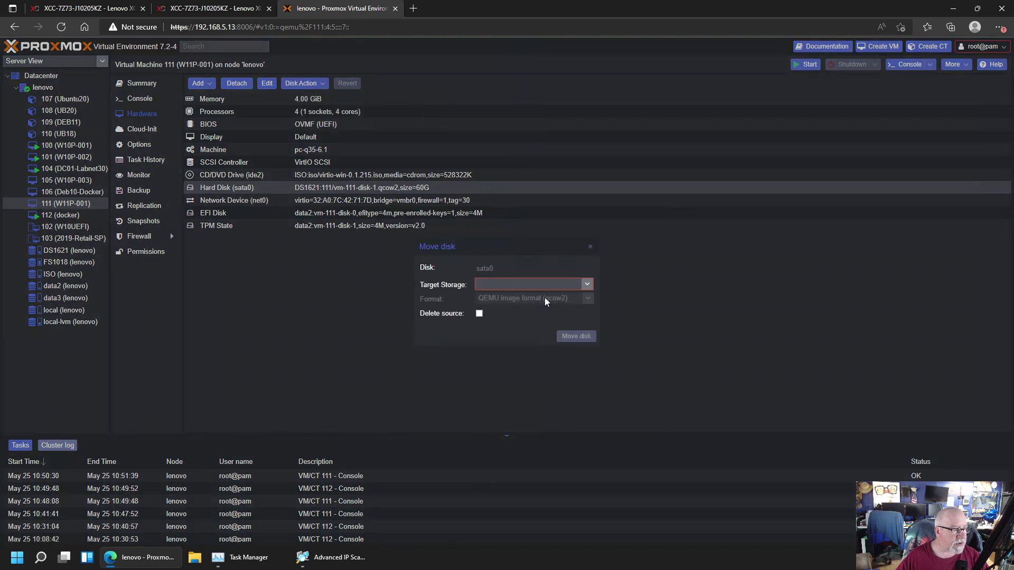
pyautogui.click(587, 285)
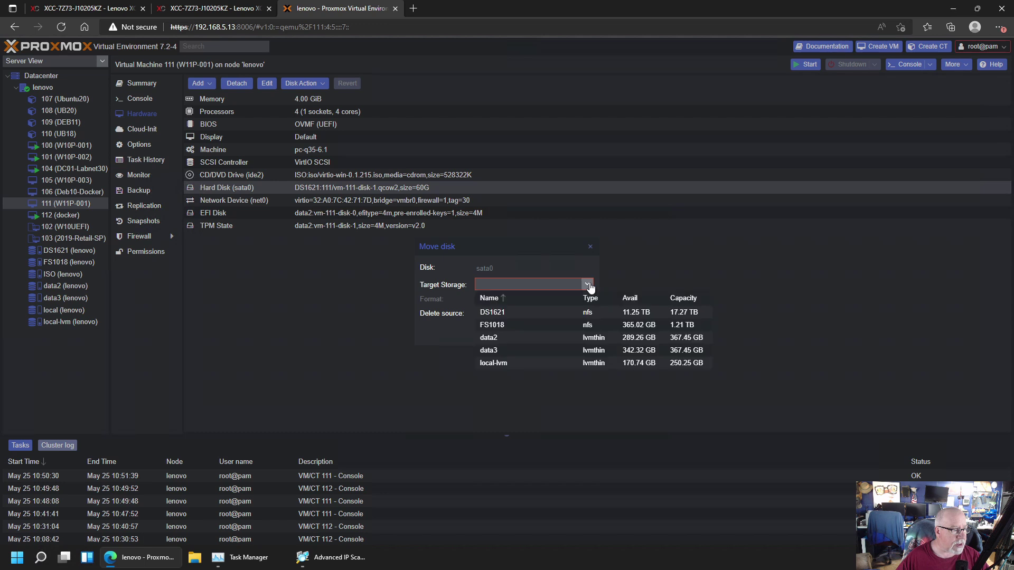
pyautogui.click(521, 363)
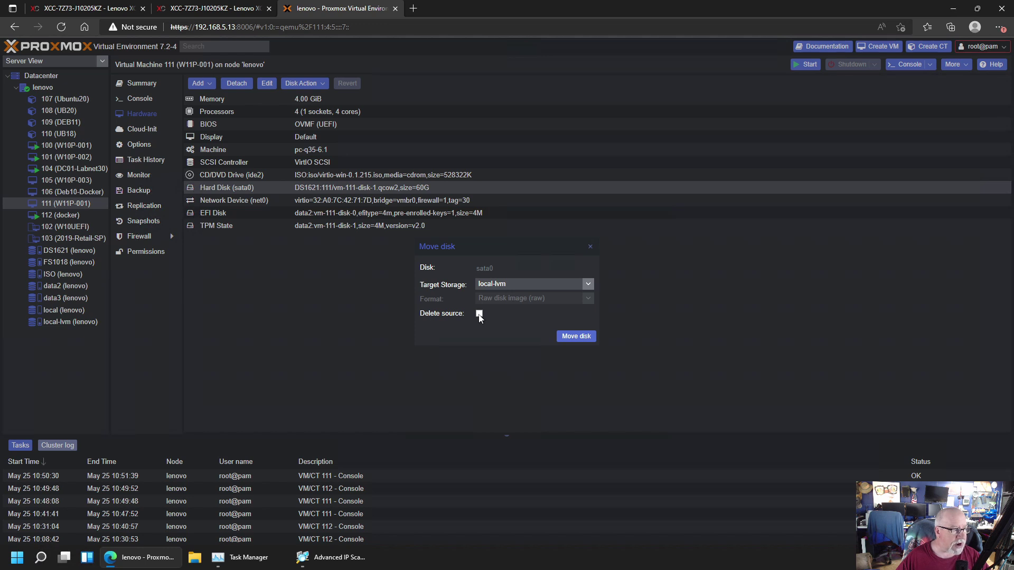
pyautogui.click(575, 336)
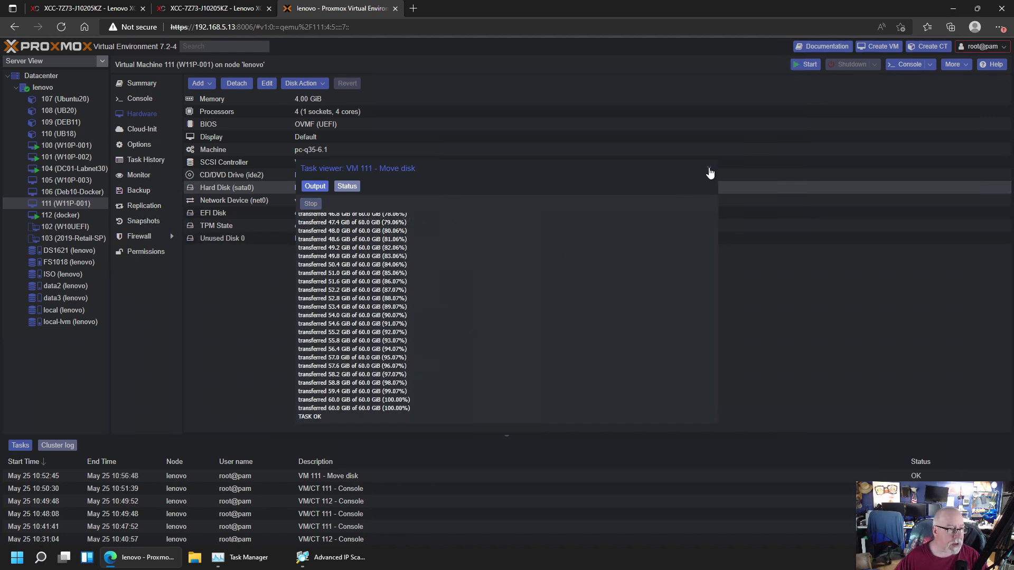
pyautogui.click(708, 170)
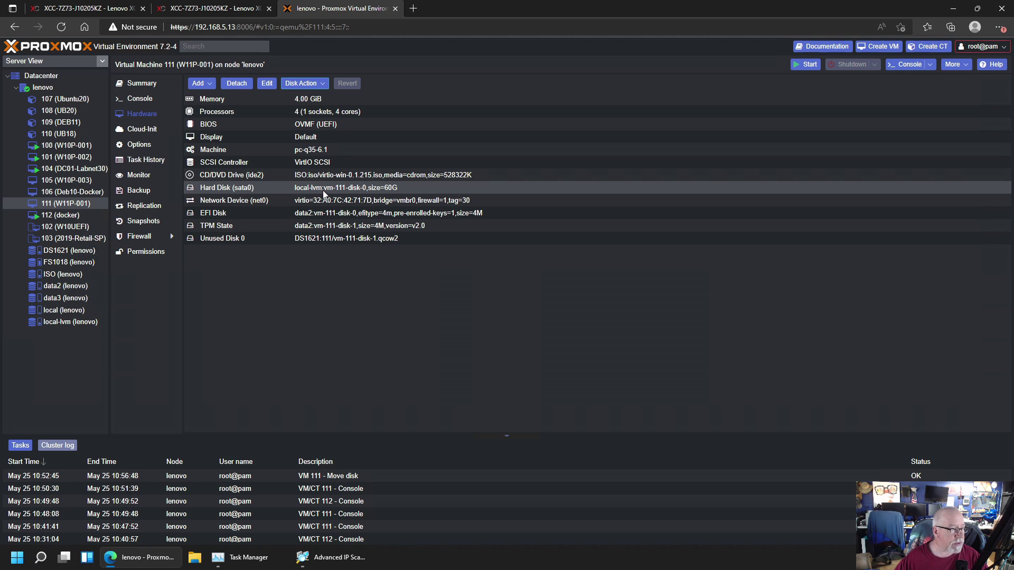
# Try deleting vm-111-disk-0.qcow2 from DS1621's VM Disks list and dismiss the cannot-remove error
pyautogui.click(62, 254)
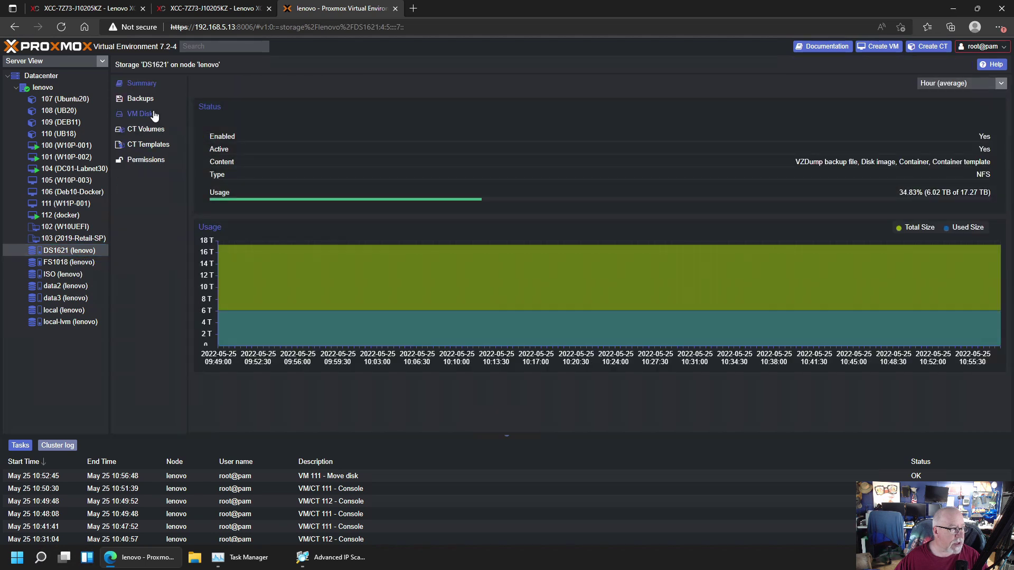
pyautogui.click(154, 116)
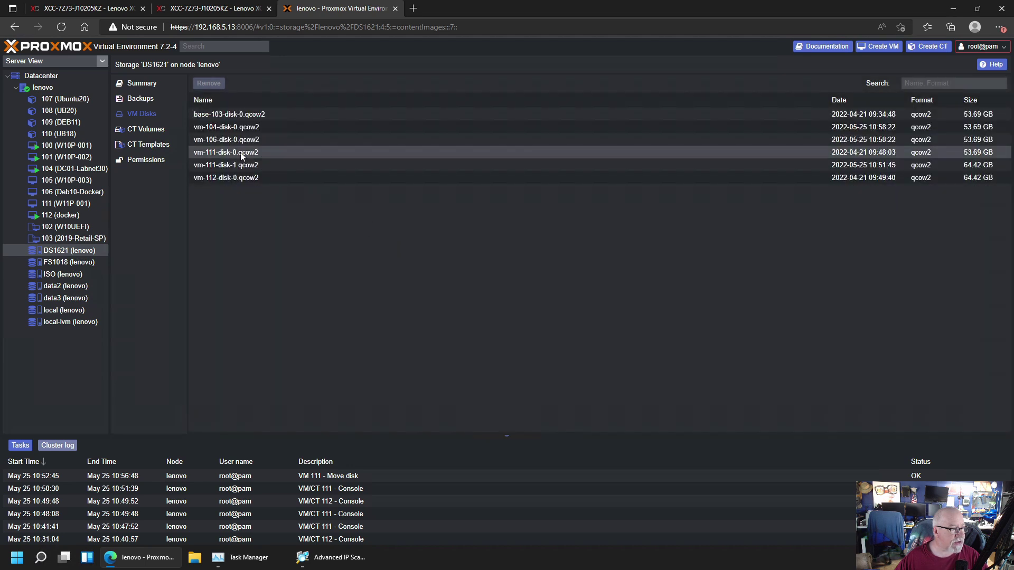
pyautogui.click(65, 204)
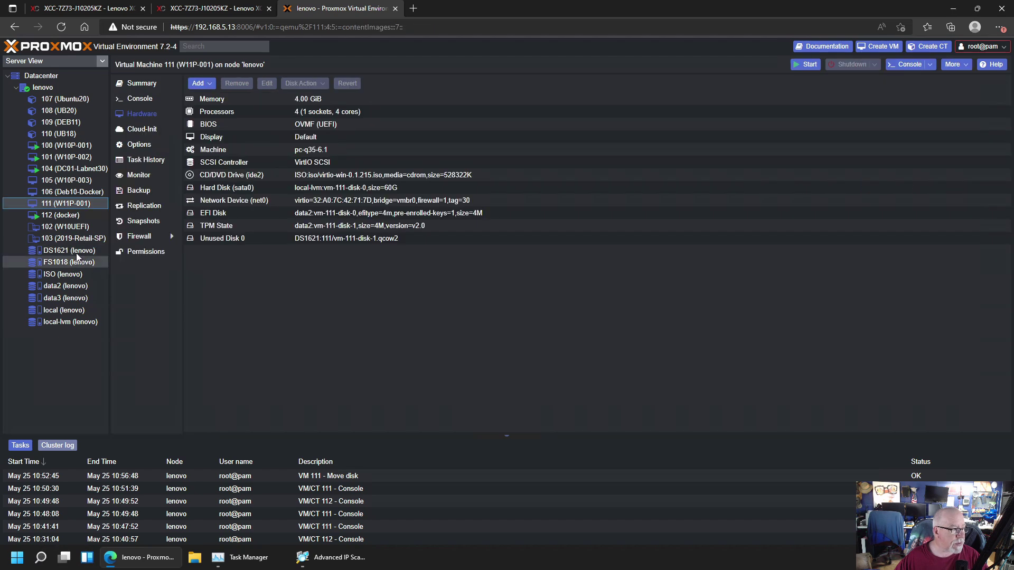
pyautogui.click(76, 252)
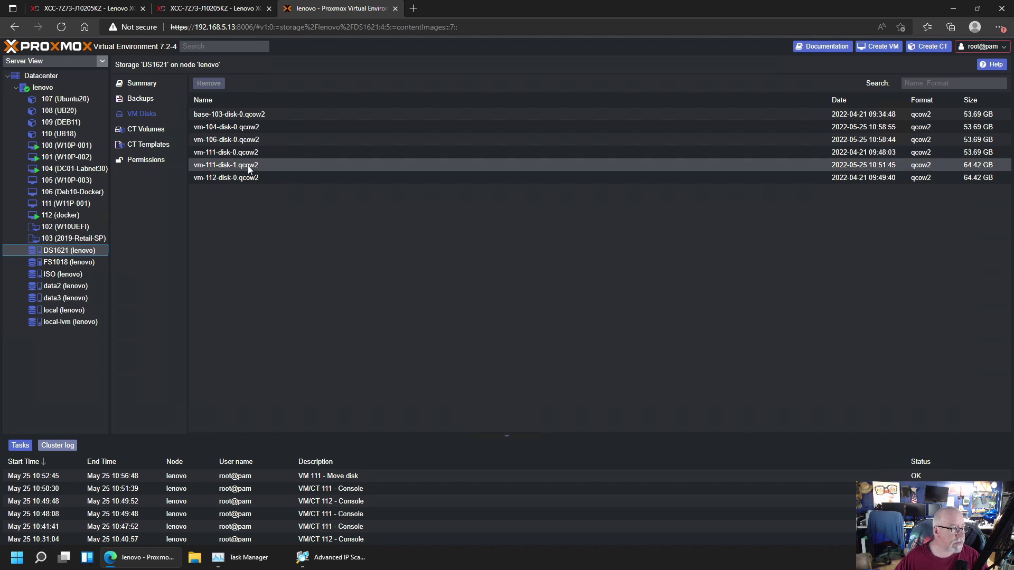
pyautogui.click(244, 155)
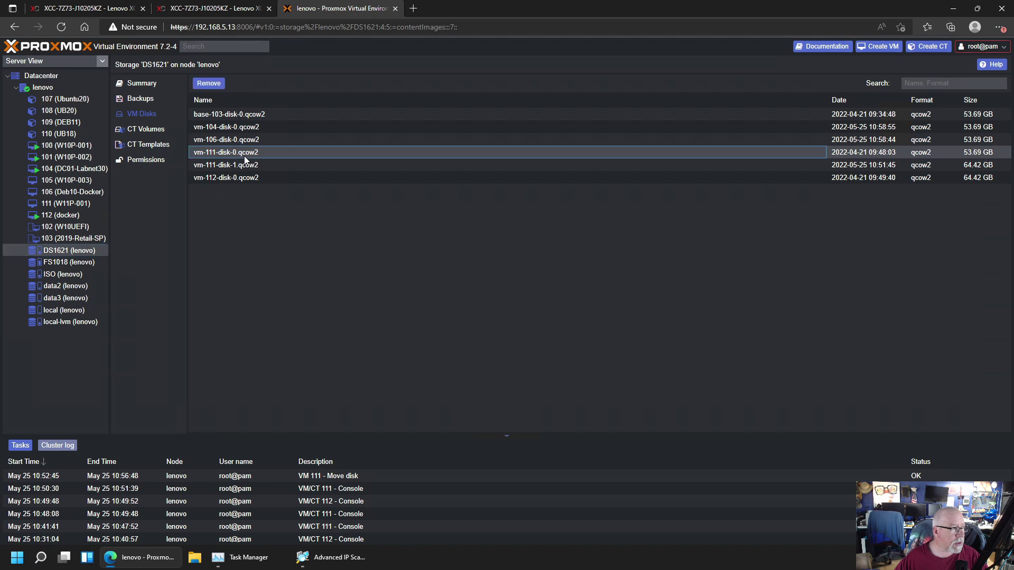
pyautogui.click(209, 83)
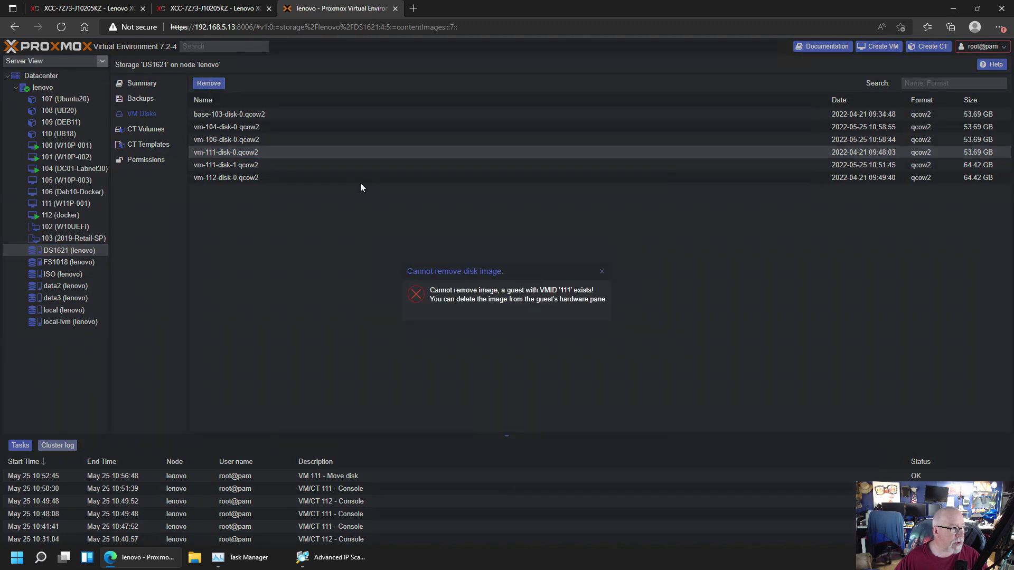
pyautogui.click(602, 273)
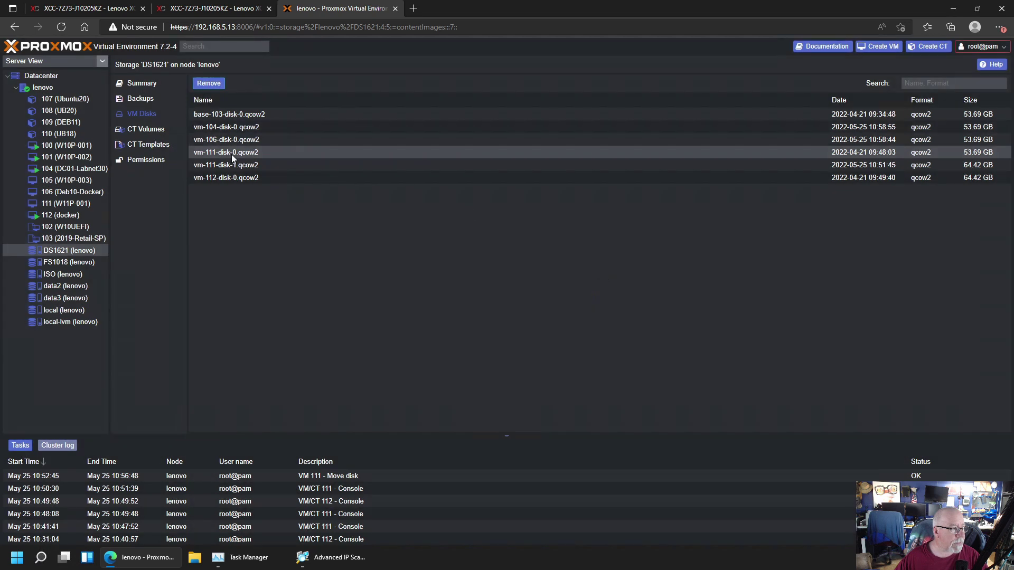
# Remove VM 111's Unused Disk 0 from its Hardware list, confirming permanent erasure
pyautogui.click(62, 206)
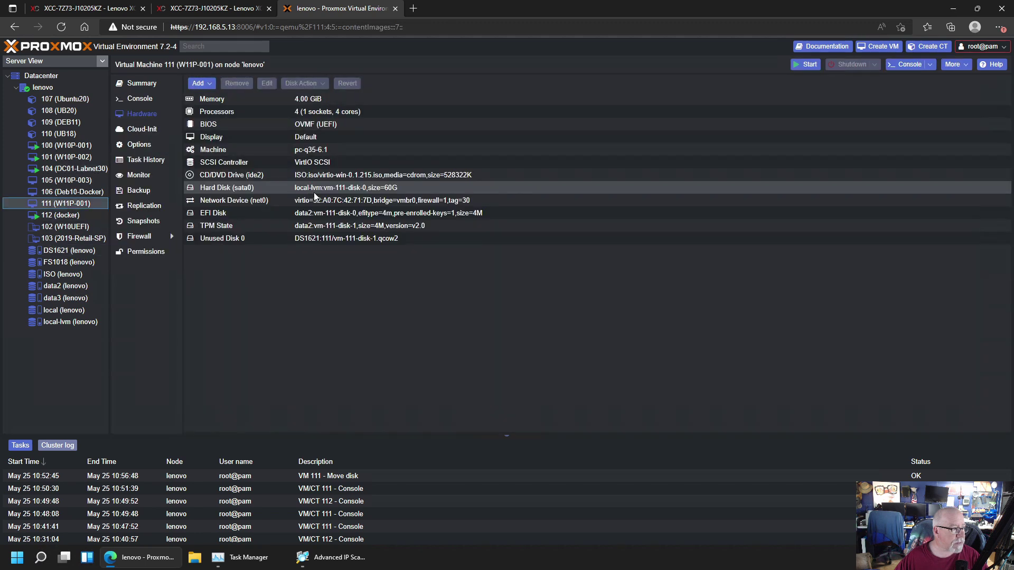
pyautogui.click(320, 239)
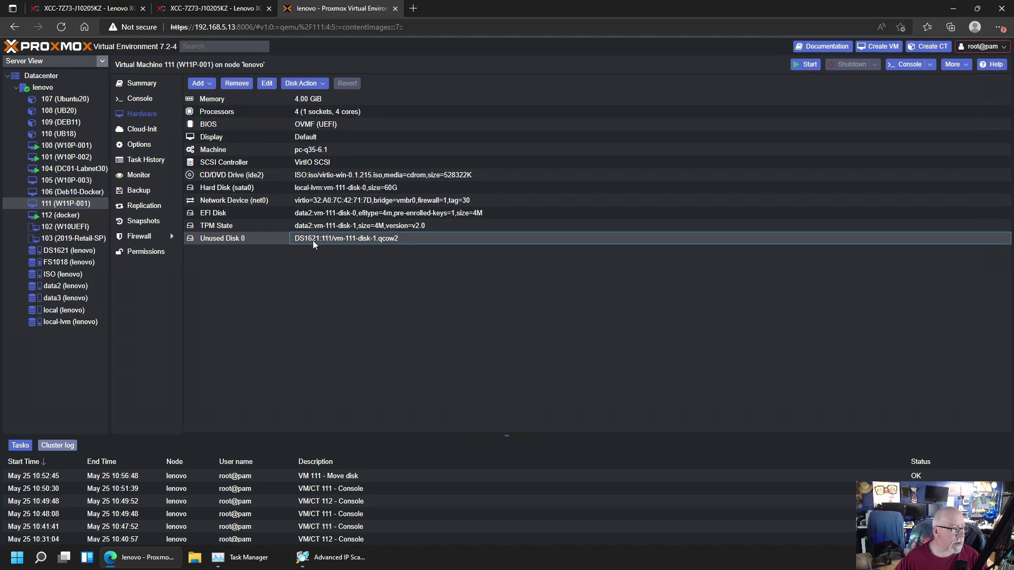
pyautogui.click(235, 84)
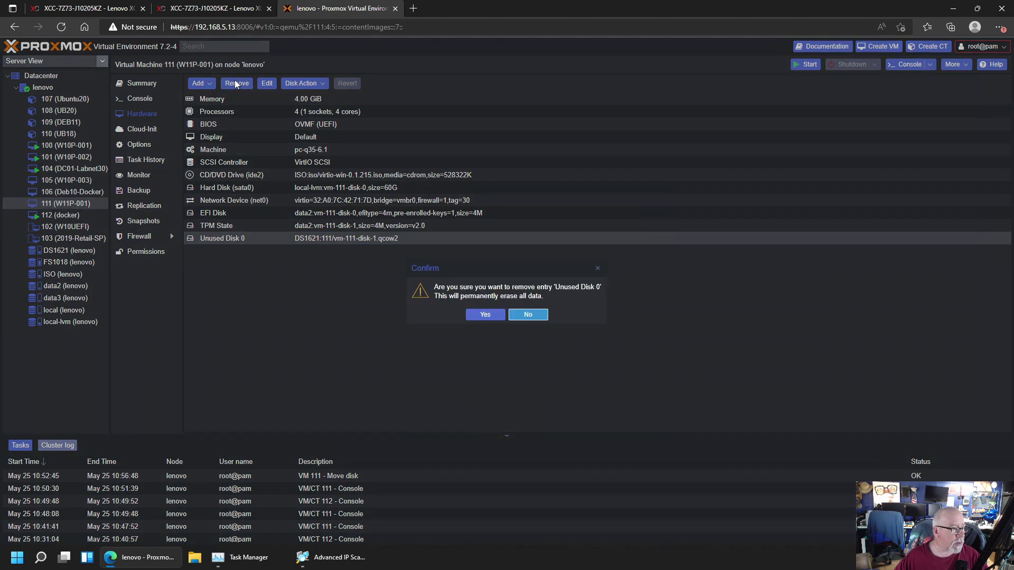
pyautogui.click(485, 315)
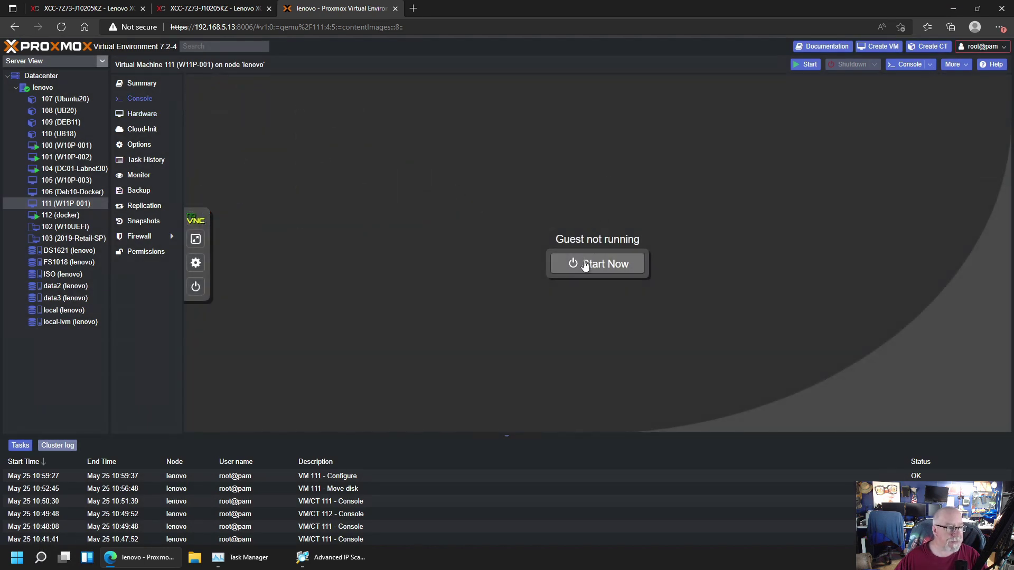
# Start VM 111, sign in past the Windows lock screen with the password, then view the lenovo node summary
pyautogui.click(582, 262)
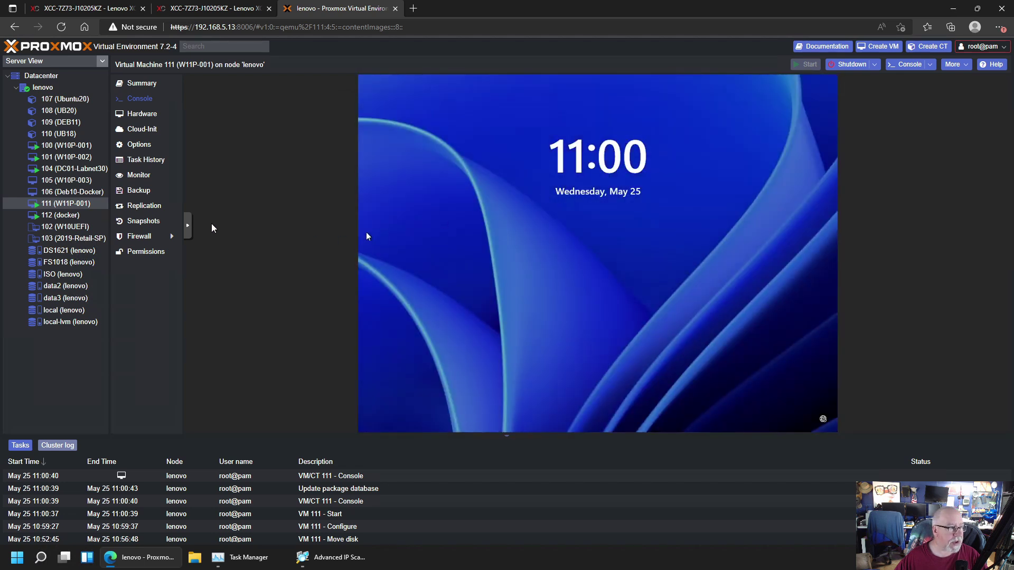
pyautogui.click(188, 227)
pyautogui.click(195, 225)
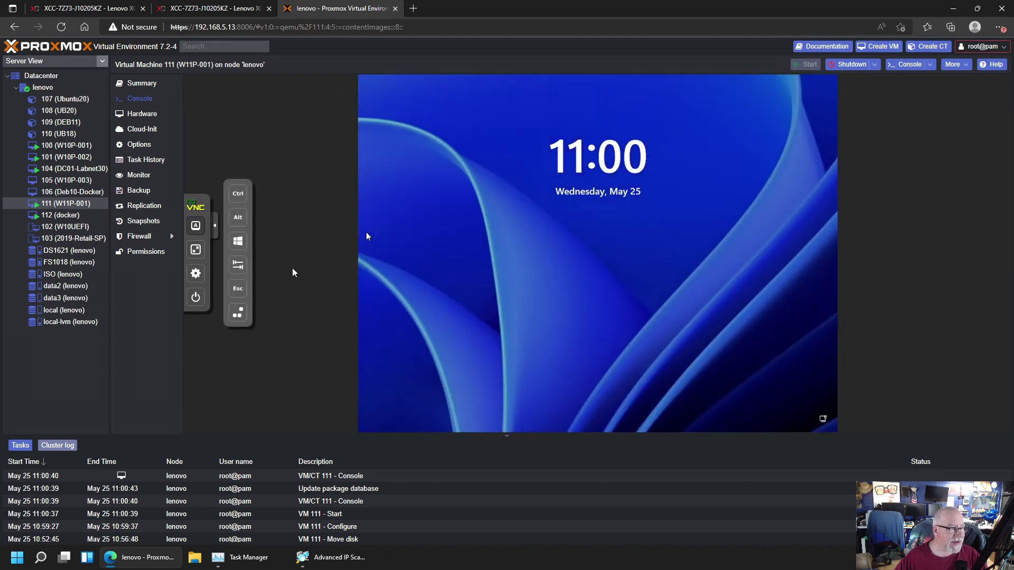
pyautogui.click(419, 309)
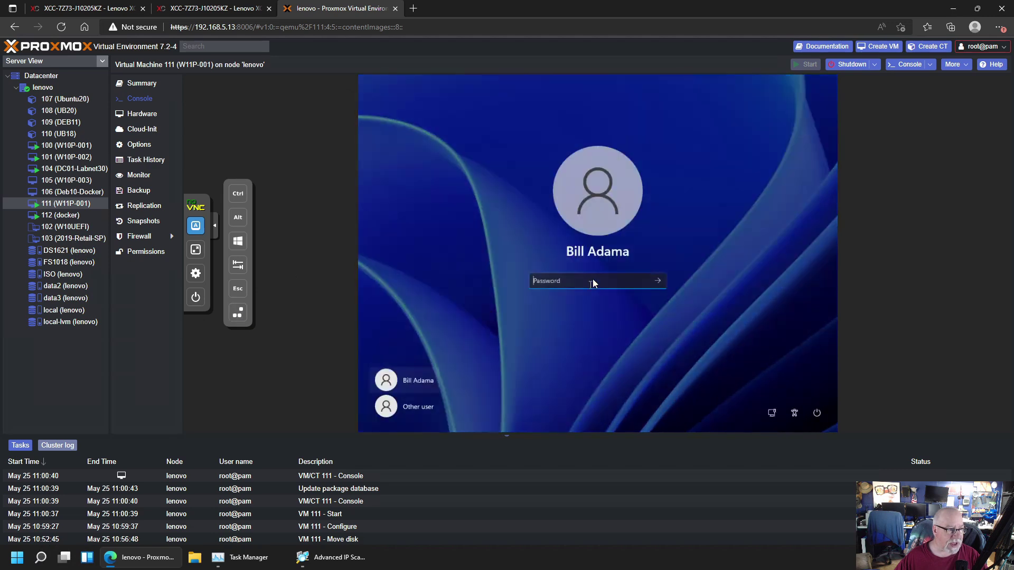
pyautogui.write('****')
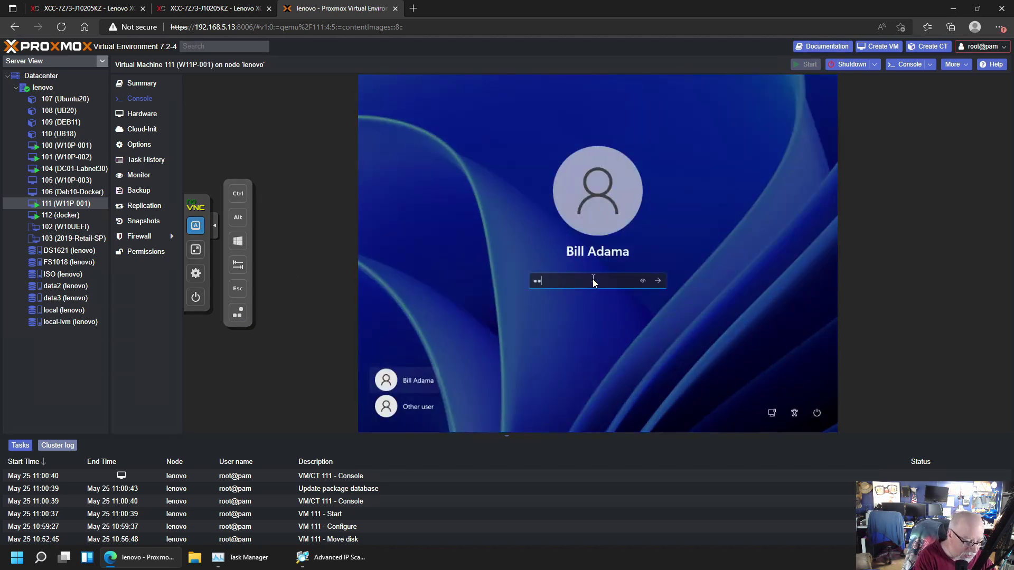
pyautogui.write('*****')
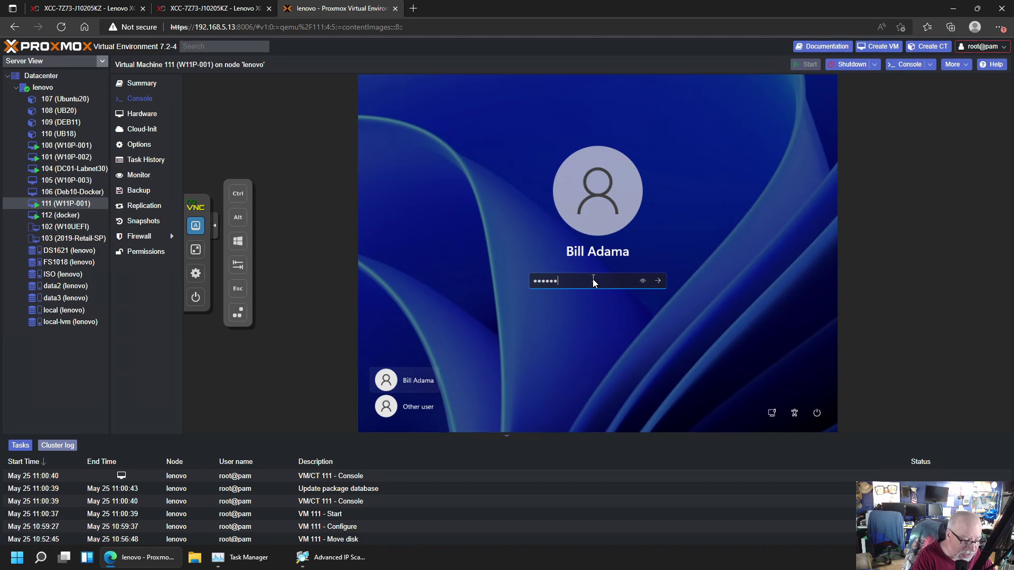
pyautogui.write('******')
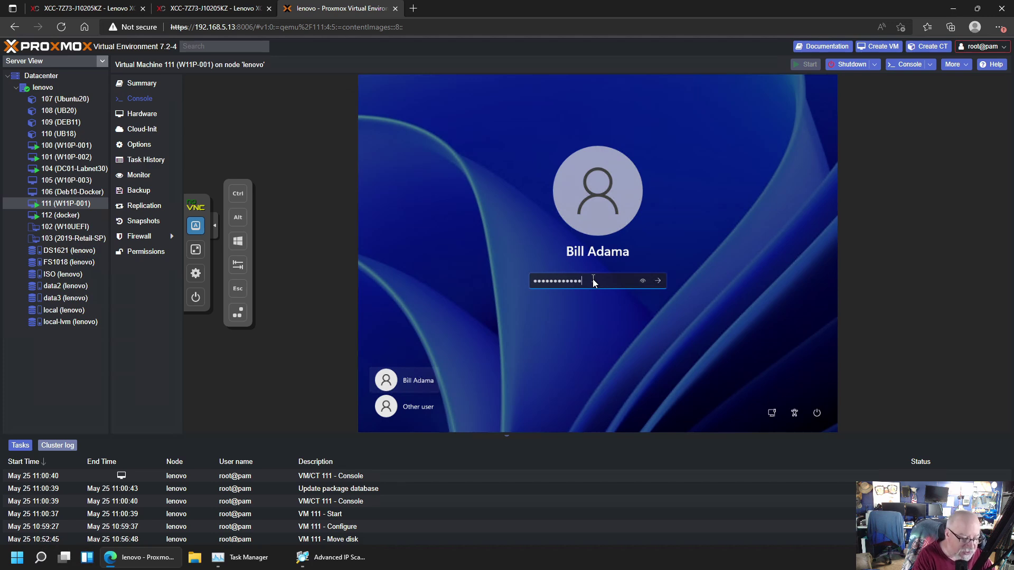
pyautogui.press('Return')
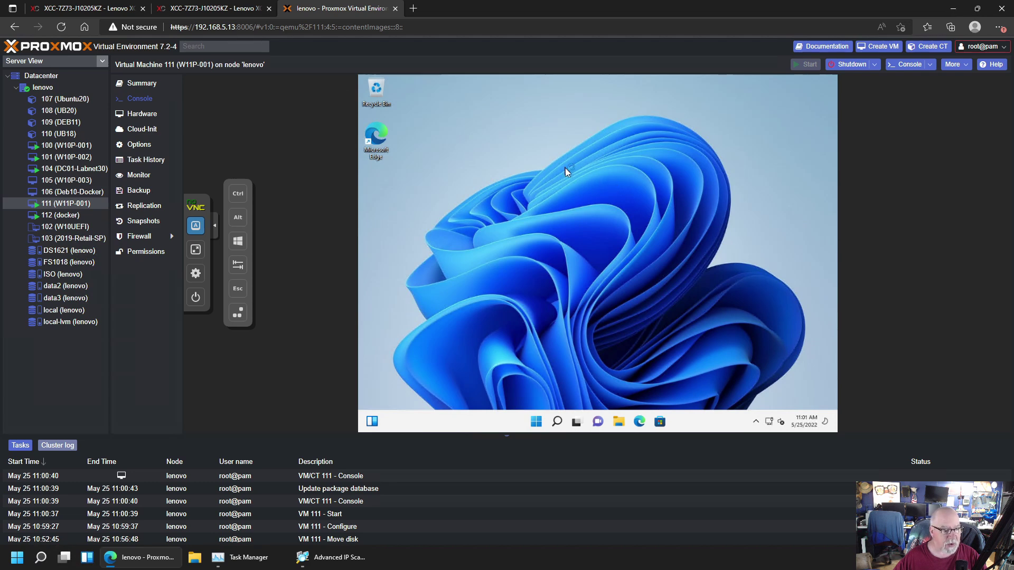
pyautogui.click(47, 87)
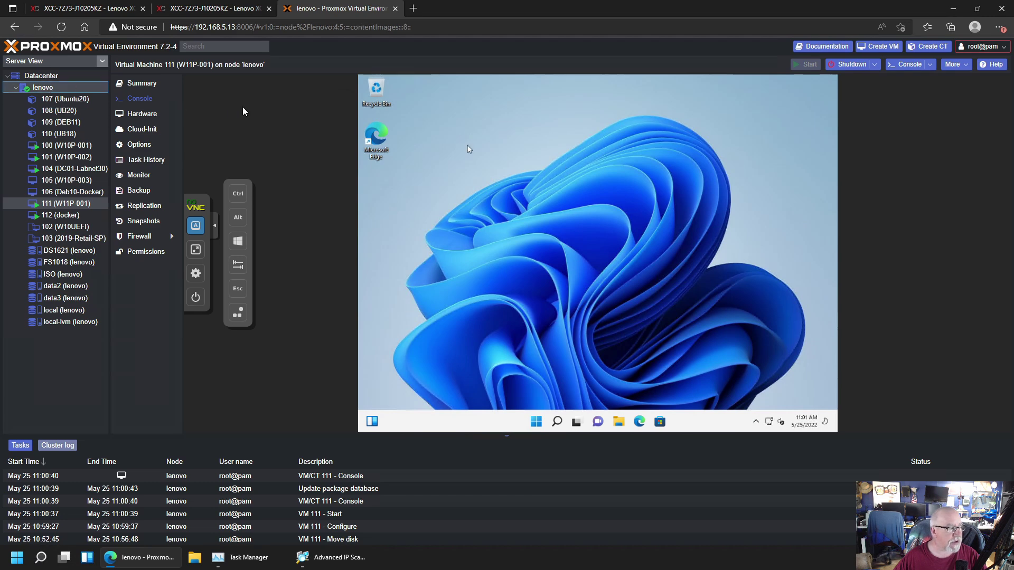